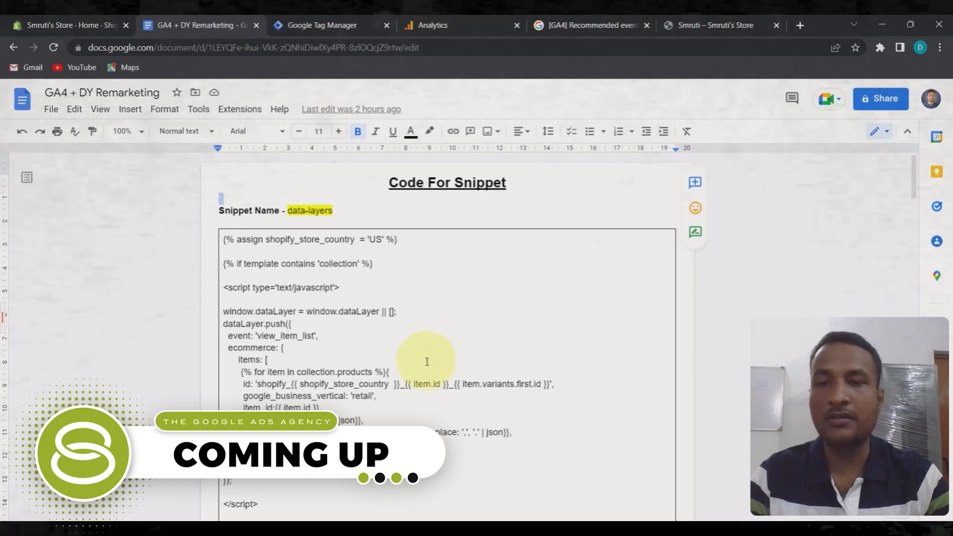
scroll(427, 362, down, 2)
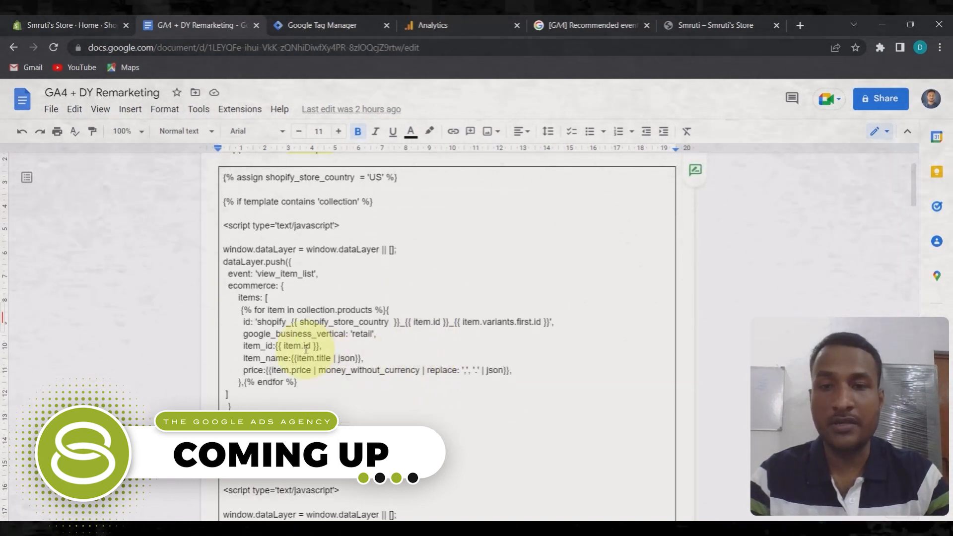
scroll(407, 376, up, 2)
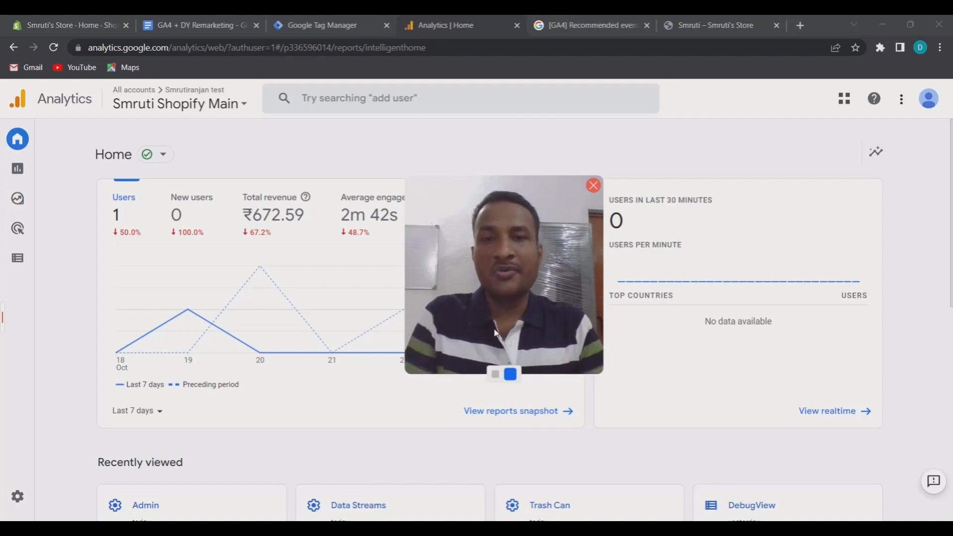
drag(517, 257, 860, 396)
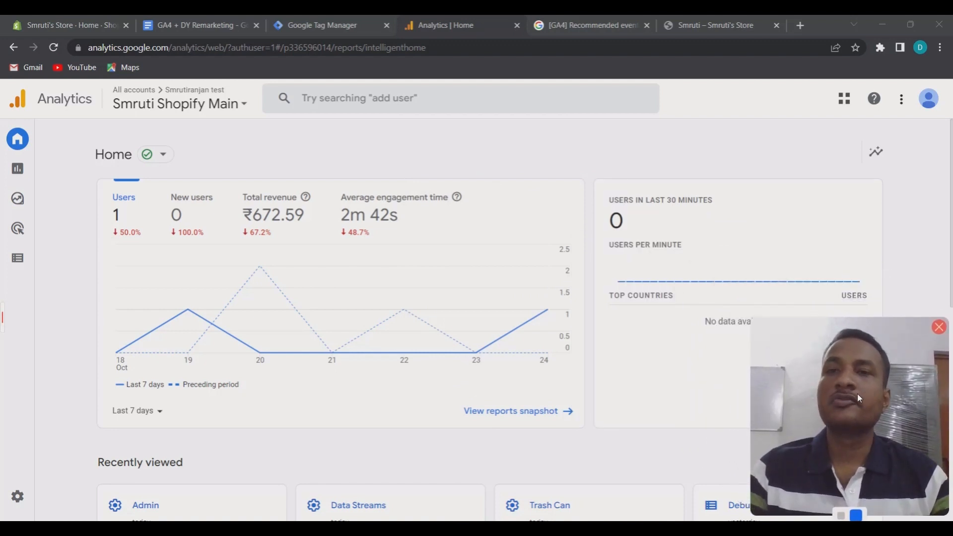
mouse_move(419, 292)
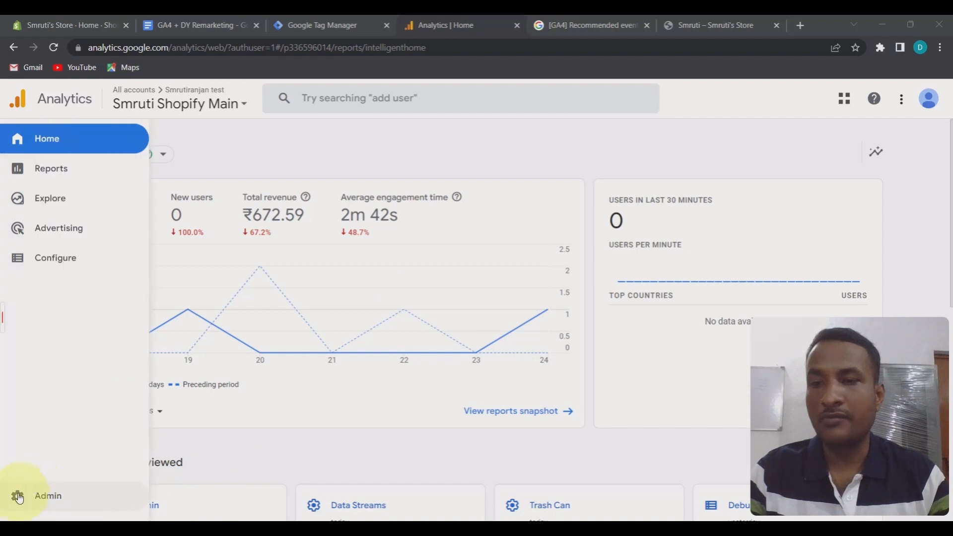
Start a new Analytics property named "GA4 For Shopify Test" with the default time zone and currency, and continue to the business information
click(41, 503)
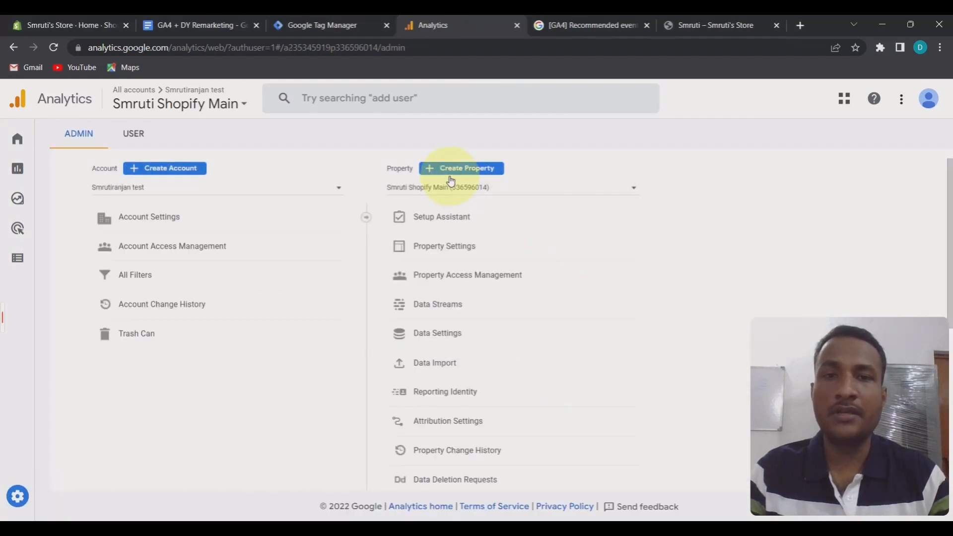
click(453, 172)
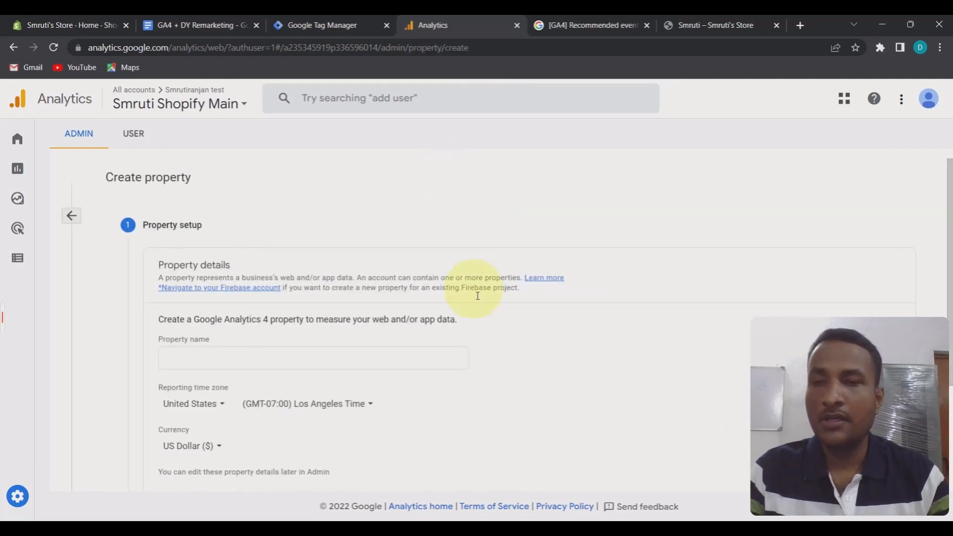
scroll(472, 317, down, 1)
click(167, 295)
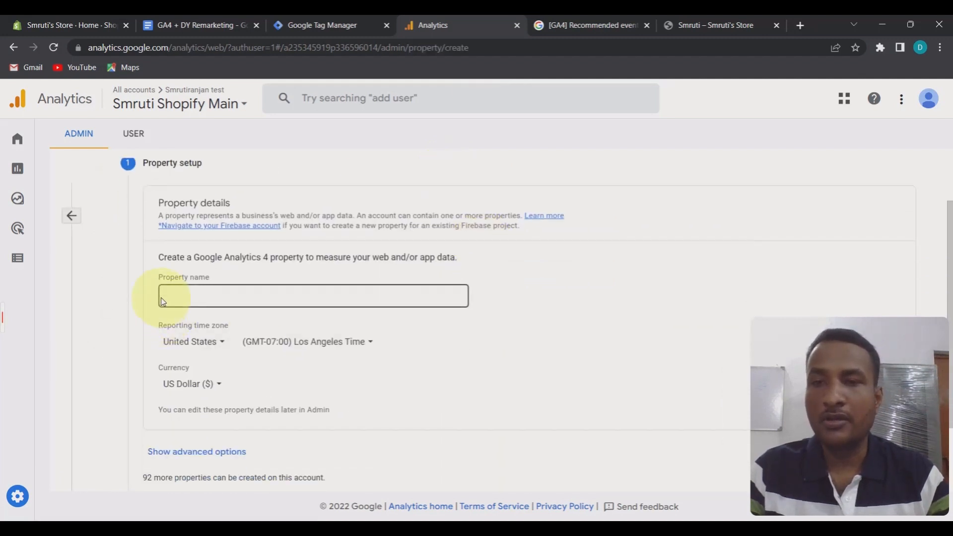
click(234, 295)
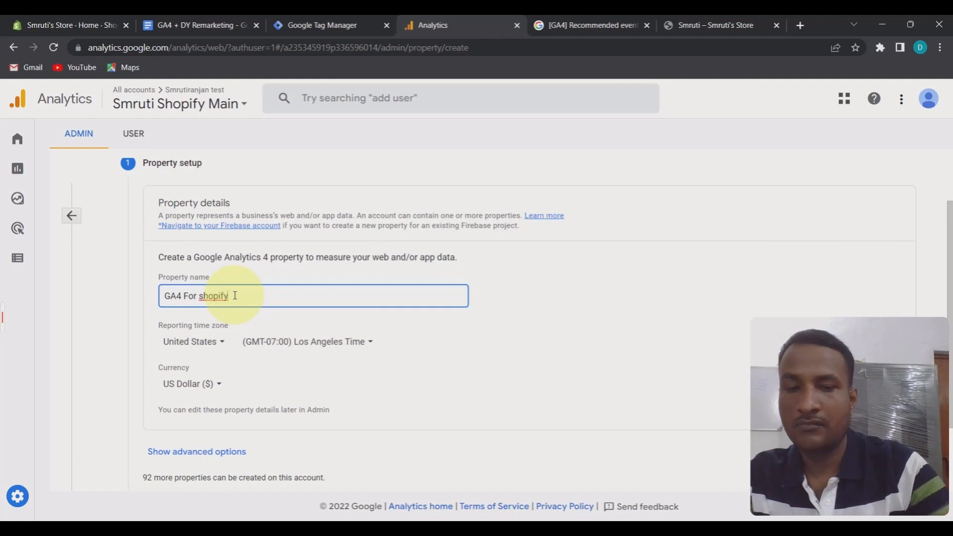
click(205, 297)
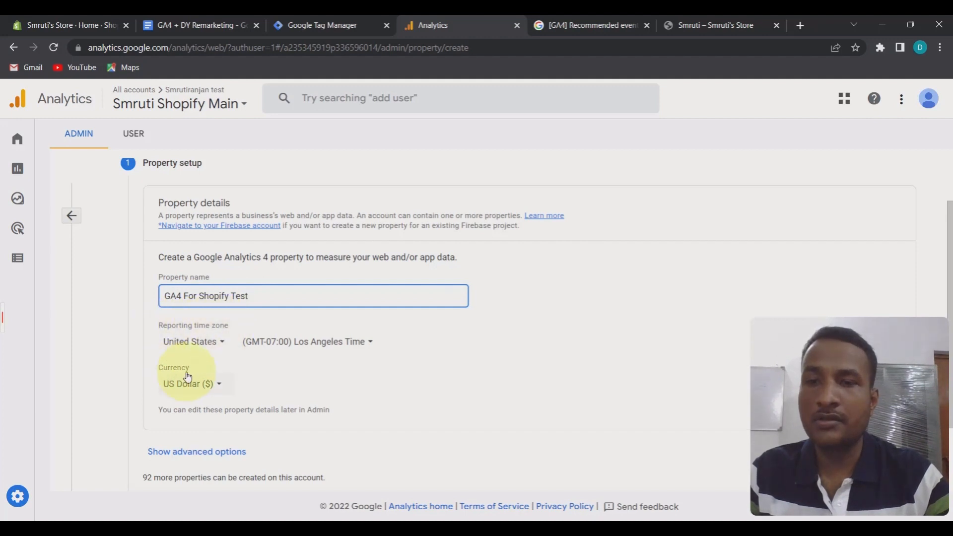
scroll(374, 411, down, 2)
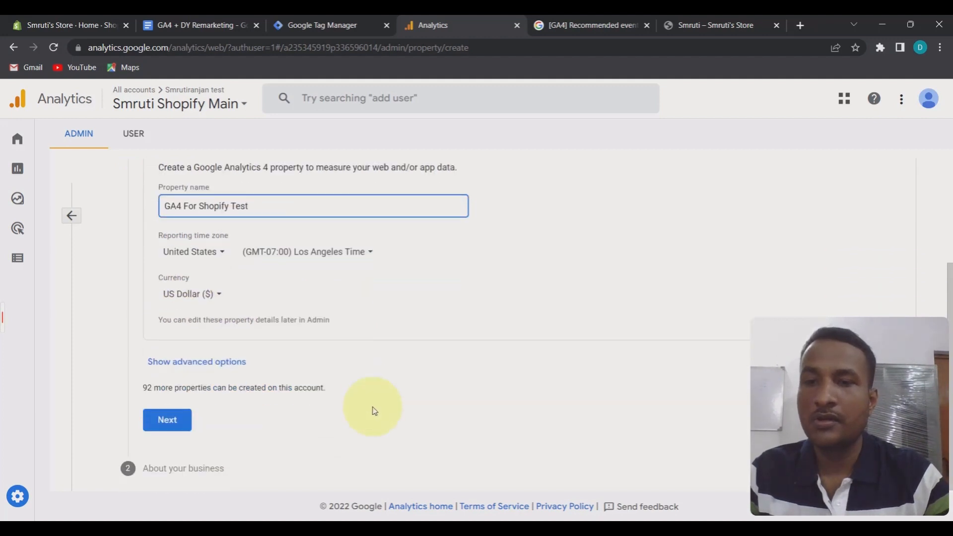
click(169, 421)
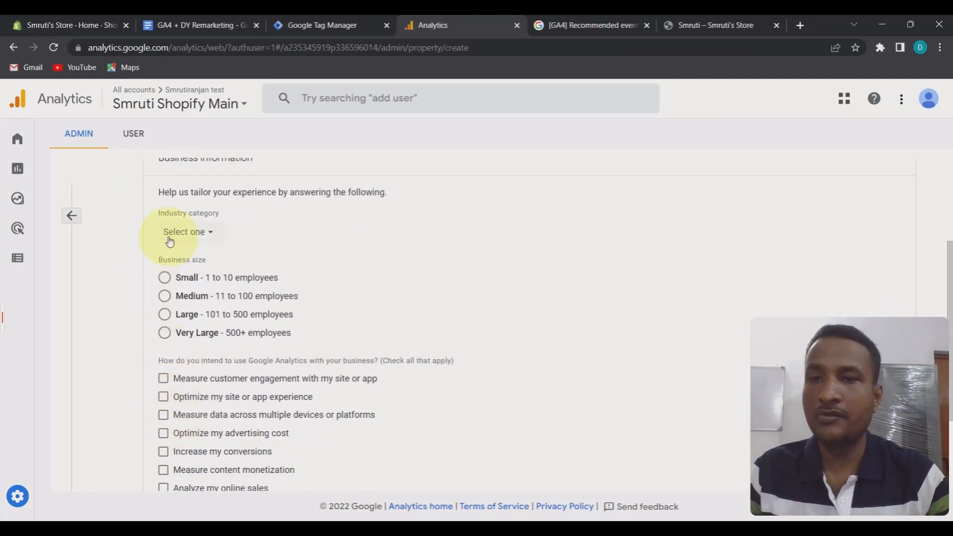
Set the industry category to Shopping and the business size to Small - 1 to 10 employees
click(198, 235)
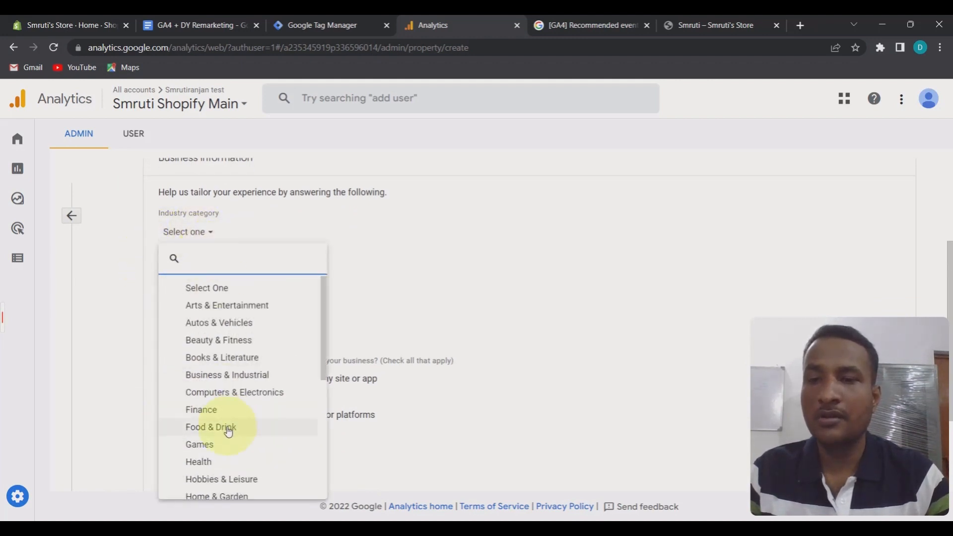
scroll(233, 440, down, 3)
scroll(230, 436, down, 2)
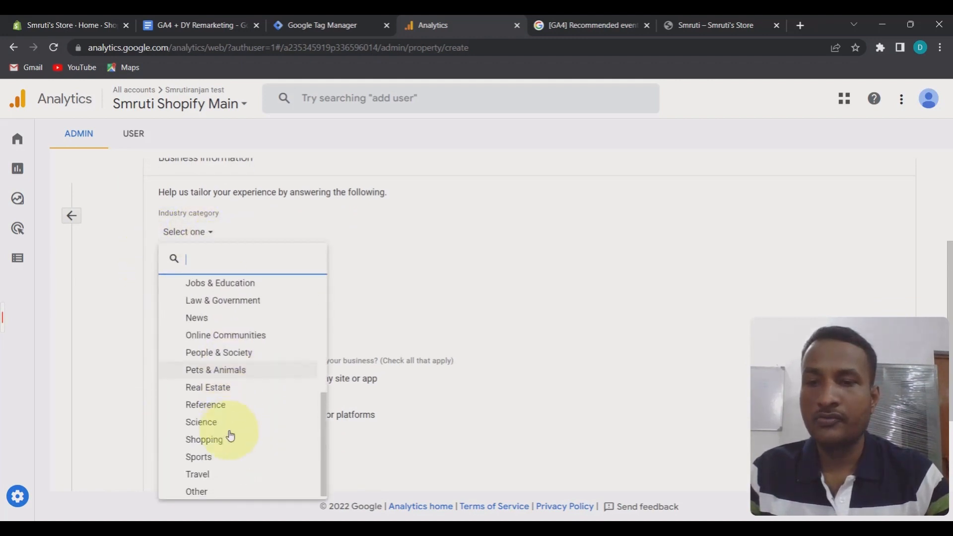
click(203, 441)
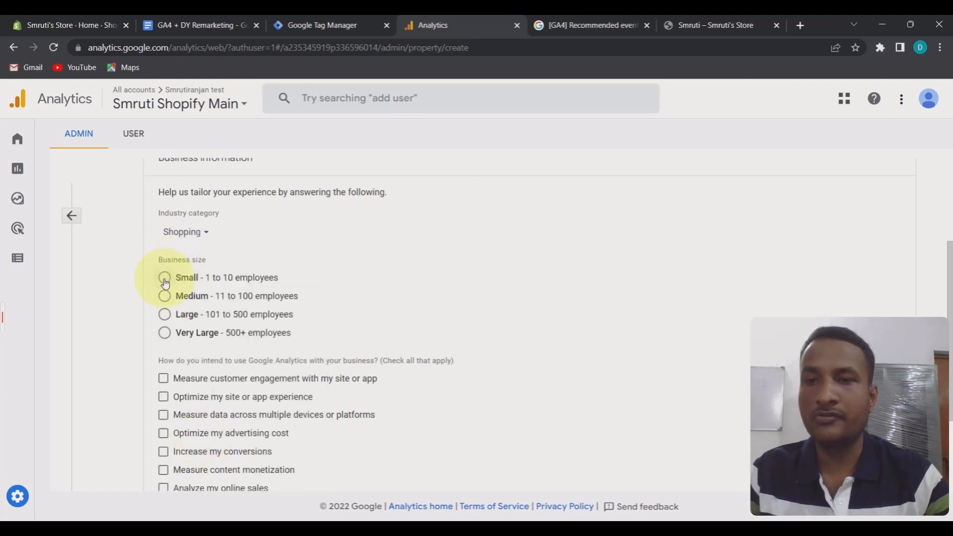
click(165, 282)
Select every intended use of Google Analytics from customer engagement through lead generation, leaving out Other, and create the property
scroll(368, 378, down, 3)
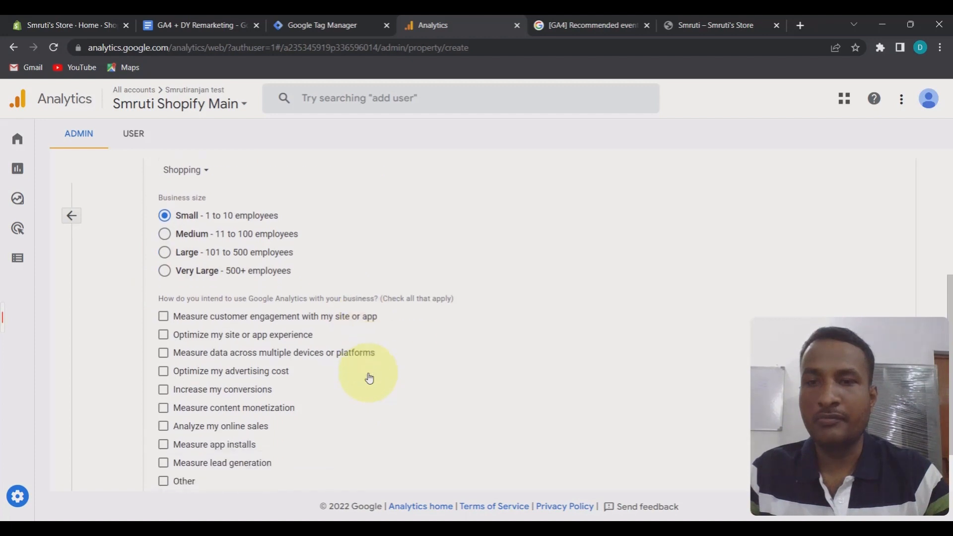
click(163, 256)
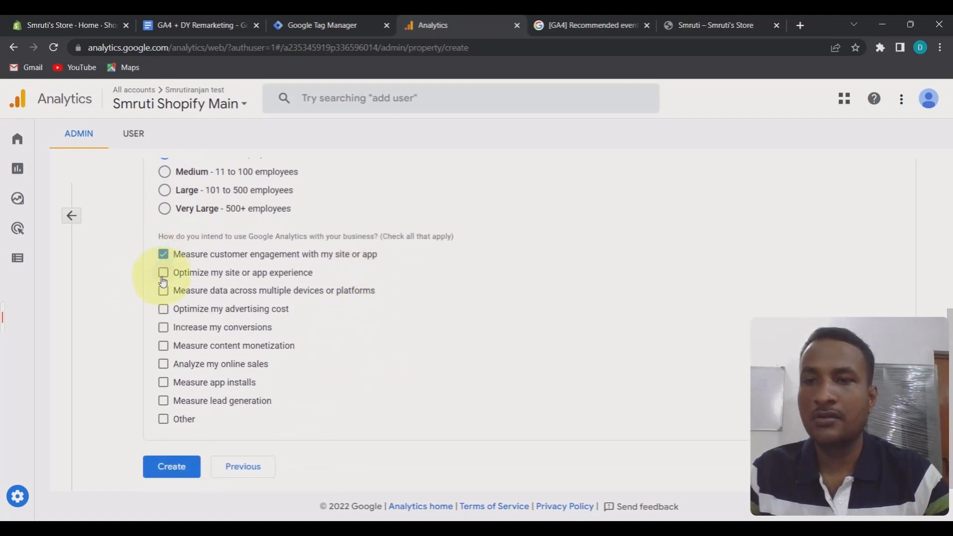
click(163, 274)
click(163, 291)
click(163, 309)
click(164, 328)
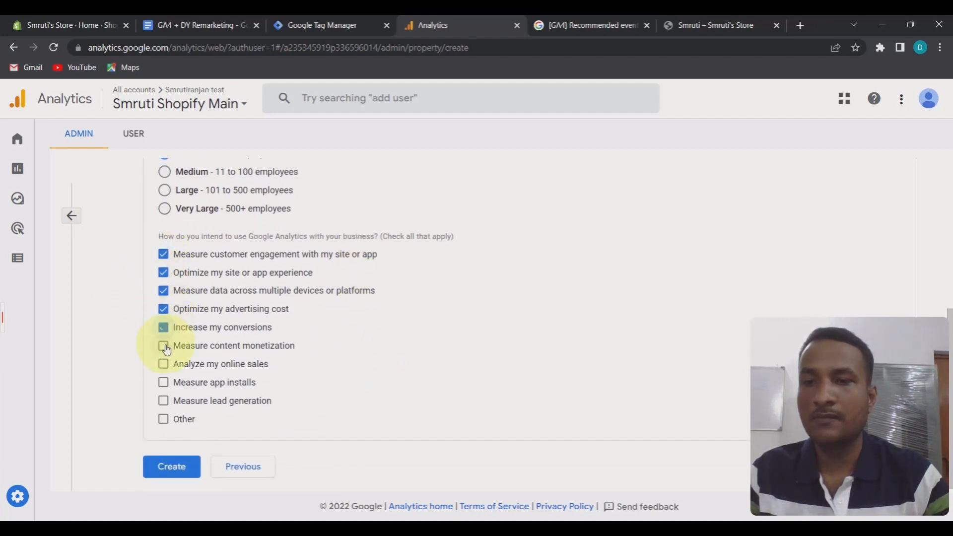
click(164, 346)
click(163, 365)
click(164, 383)
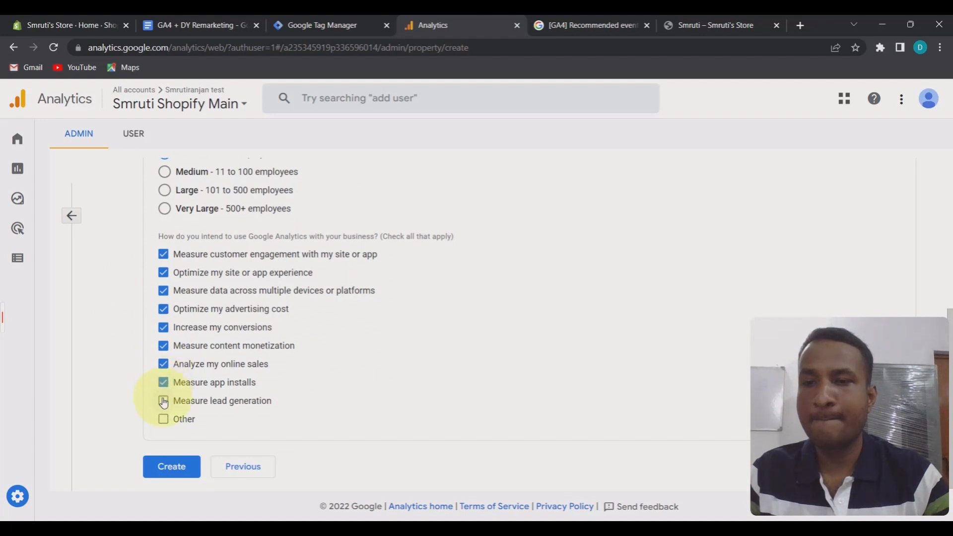
click(163, 401)
click(182, 469)
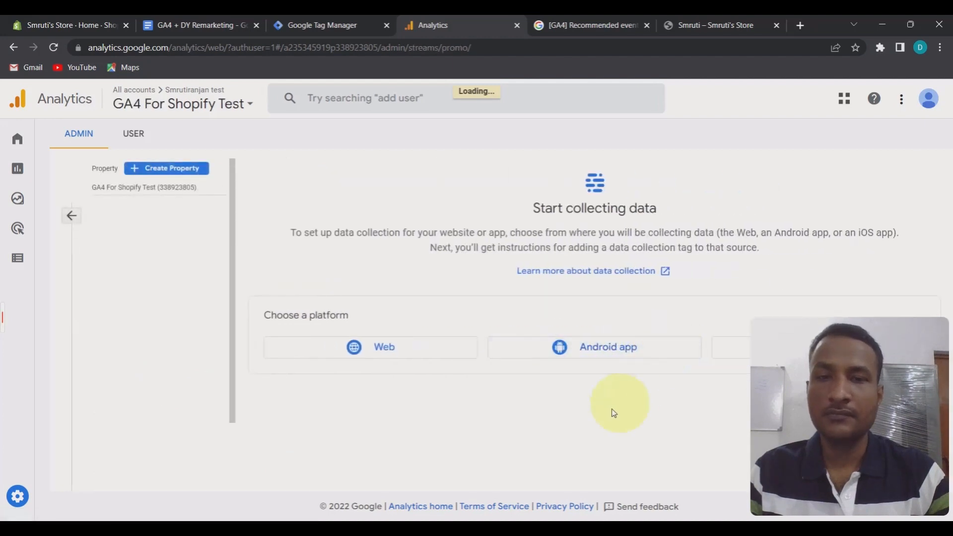
Start a web data stream and enter the domain copied from the open Shopify storefront's address as its website URL
click(430, 353)
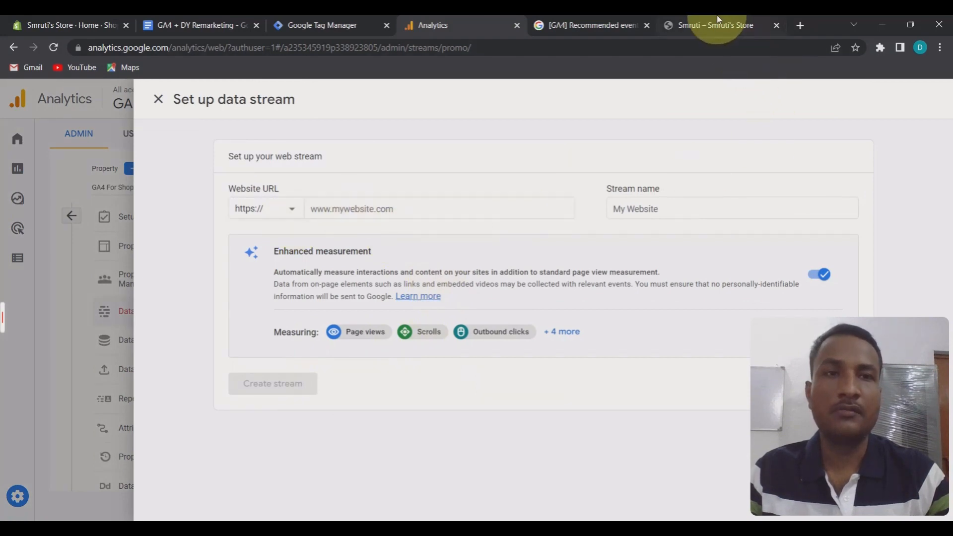
click(717, 24)
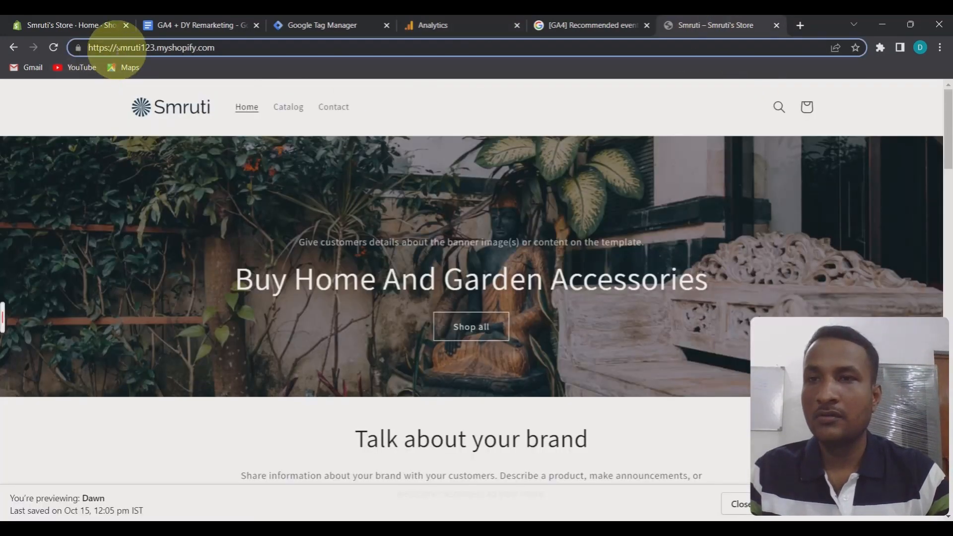
drag(118, 48, 236, 52)
key(ctrl+c)
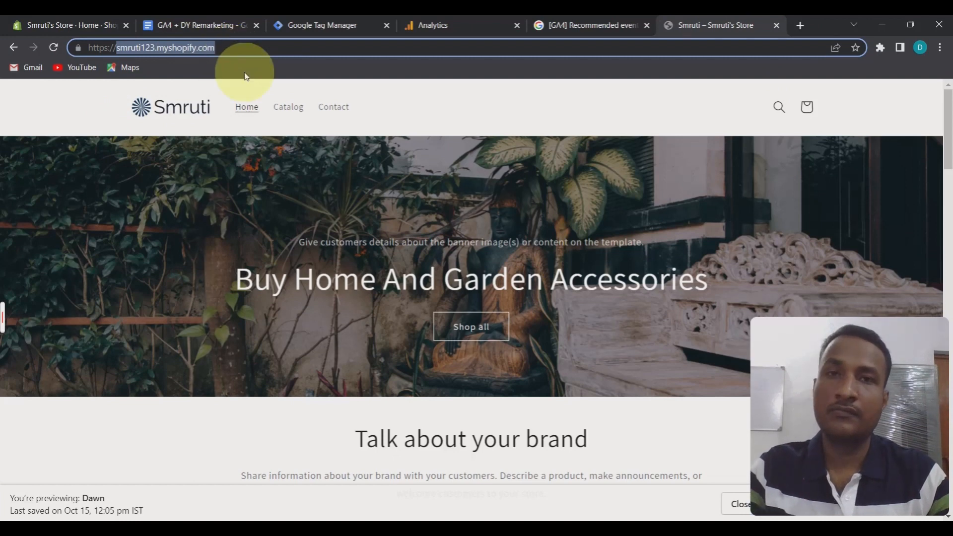
click(430, 25)
click(359, 209)
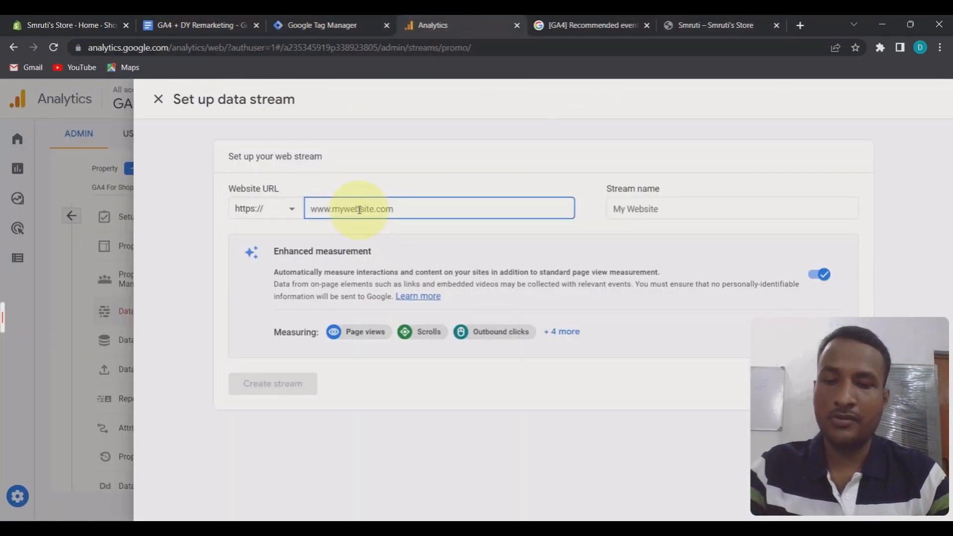
key(ctrl+v)
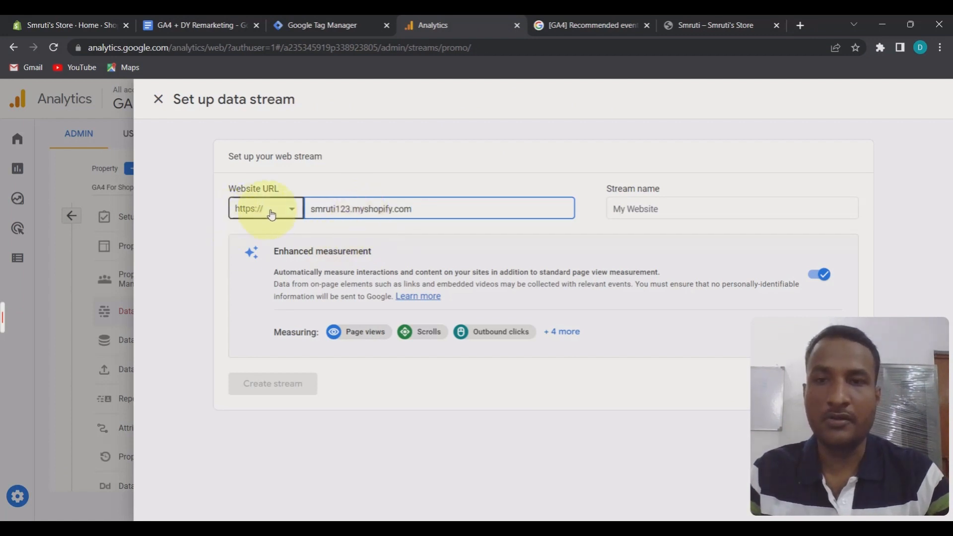
Name the web stream "Ga4", create it, and copy its measurement ID
click(655, 208)
text(Ga4)
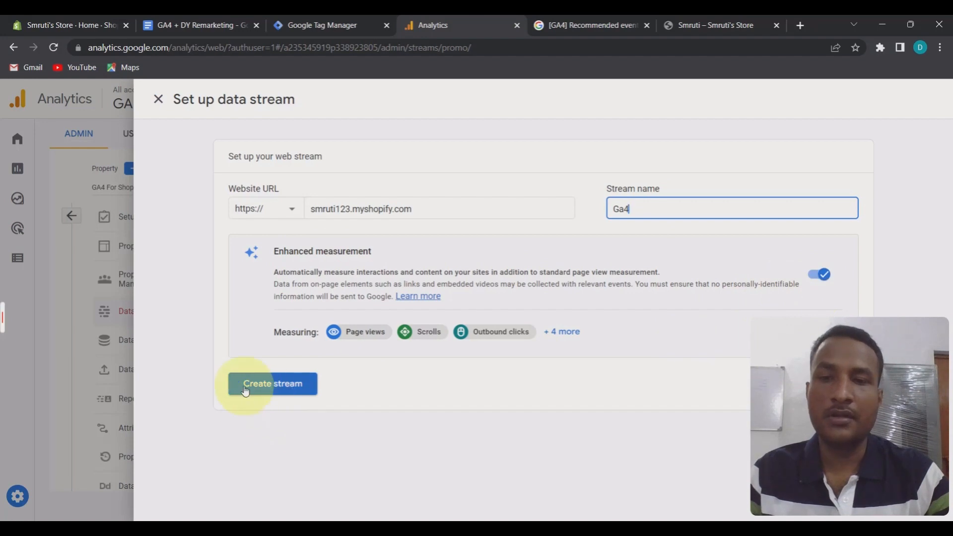
click(286, 392)
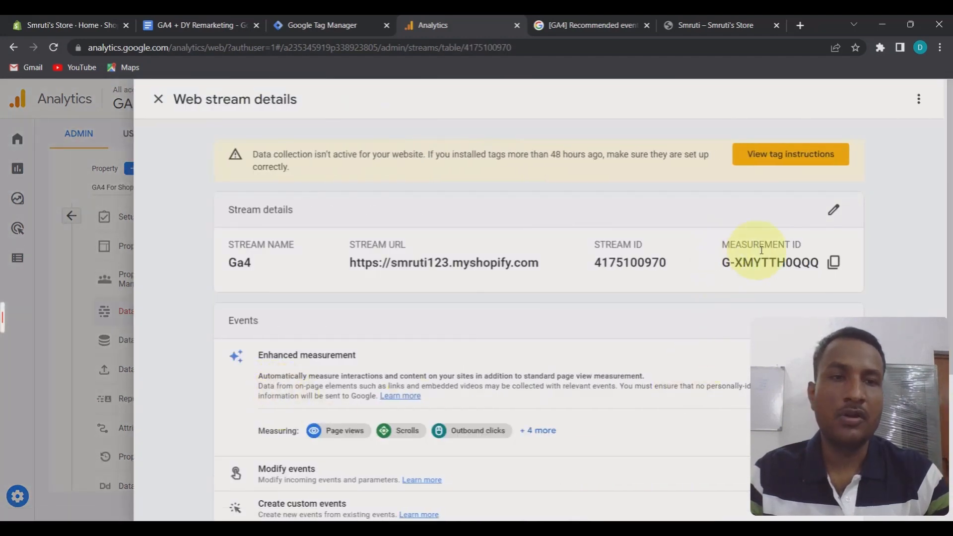
click(835, 268)
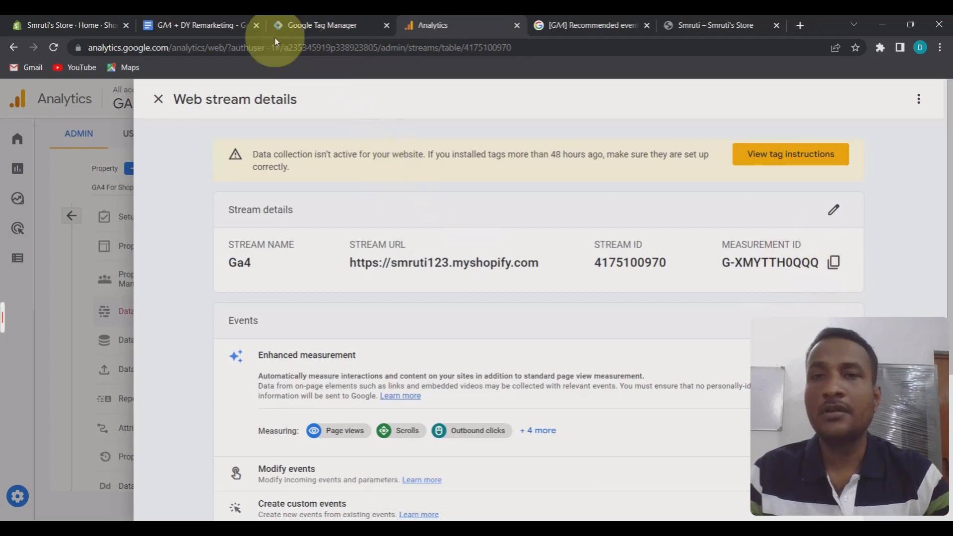
Switch to Google Tag Manager and examine the container's installation code for the head and body of the site
click(320, 29)
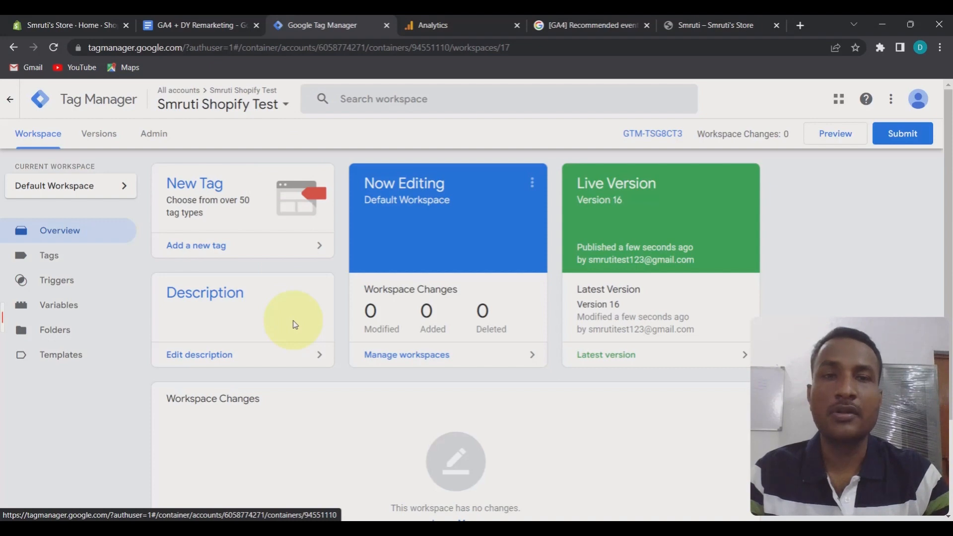
click(656, 135)
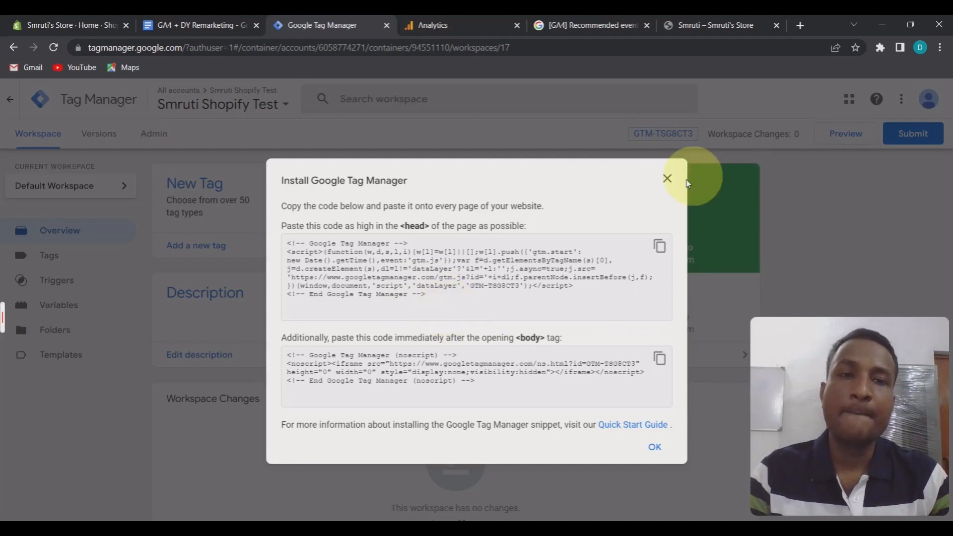
click(667, 179)
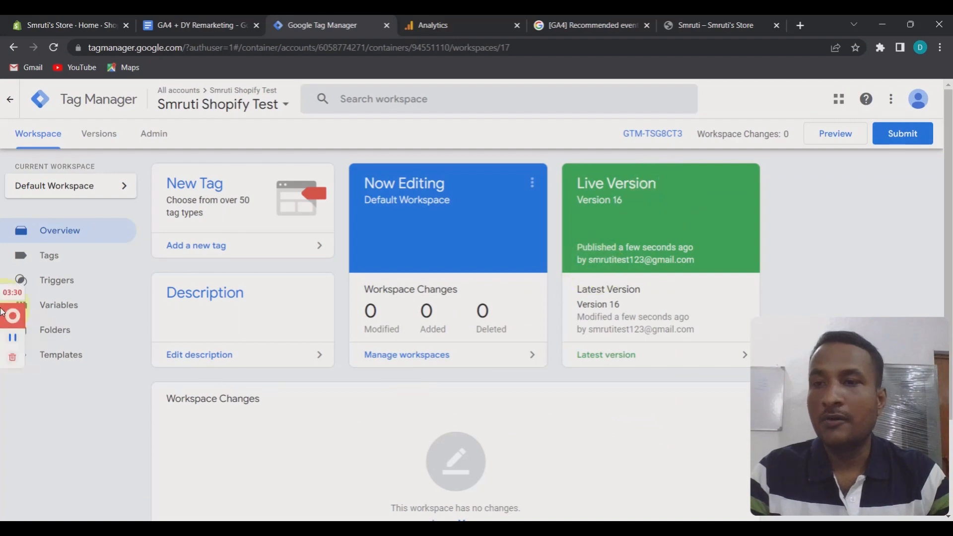
Start a new tag in the container and name it "GA4 Conf Tag"
click(52, 259)
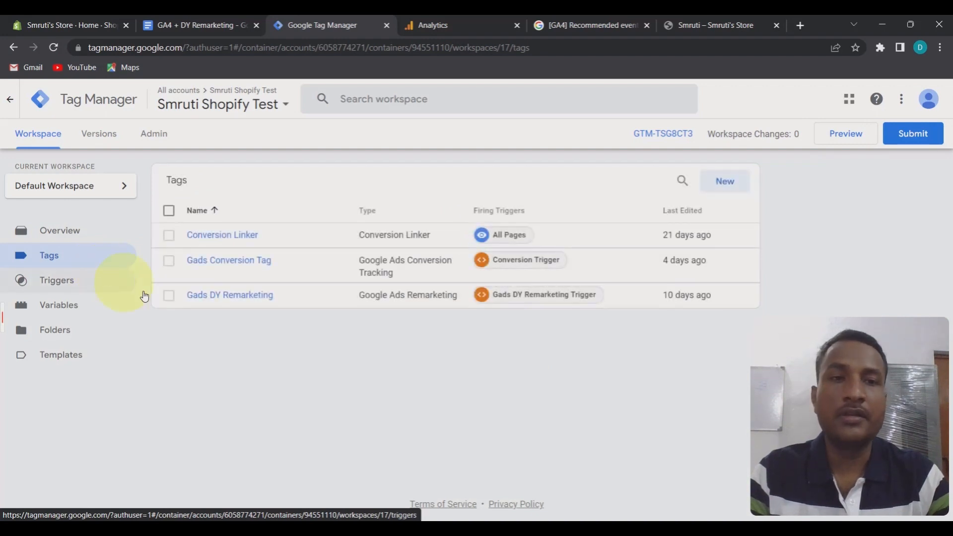
click(724, 182)
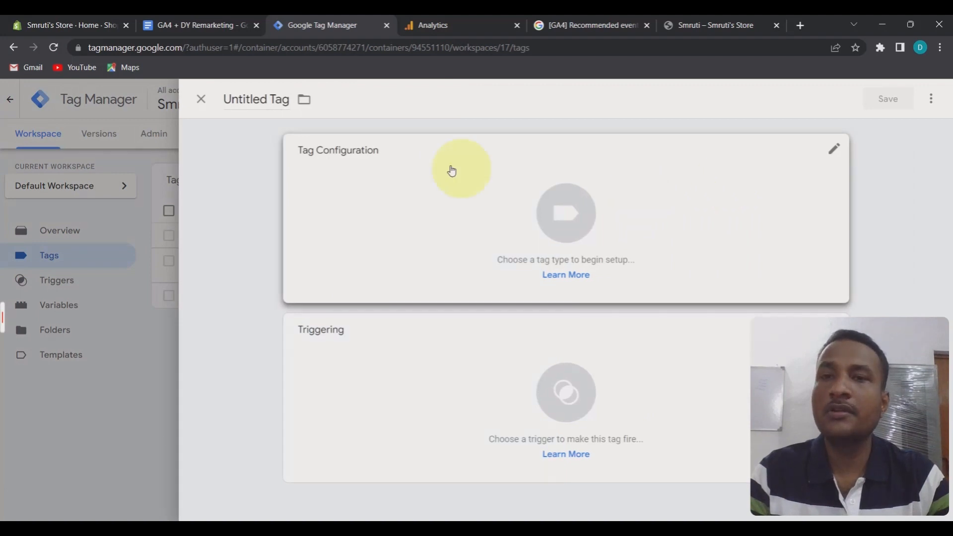
drag(266, 99, 174, 105)
click(268, 99)
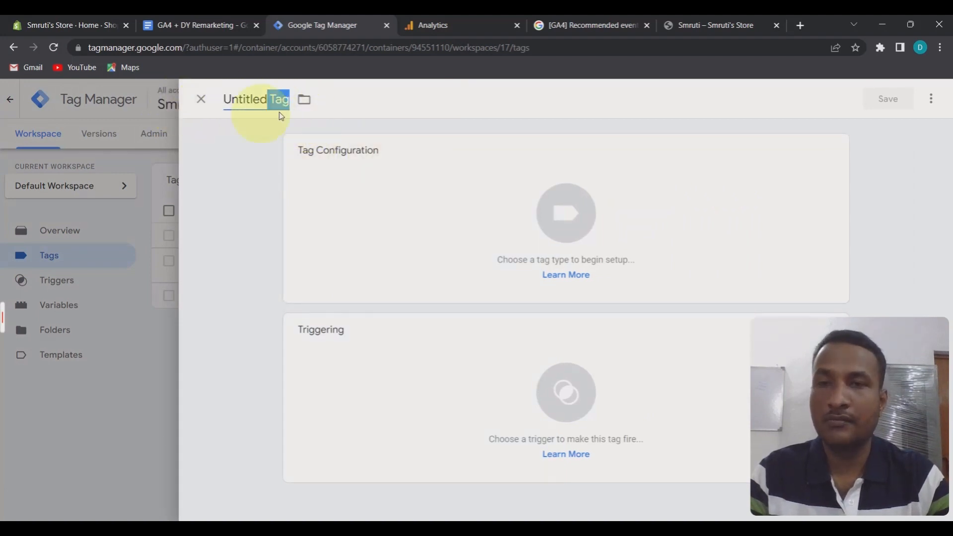
drag(268, 99, 213, 103)
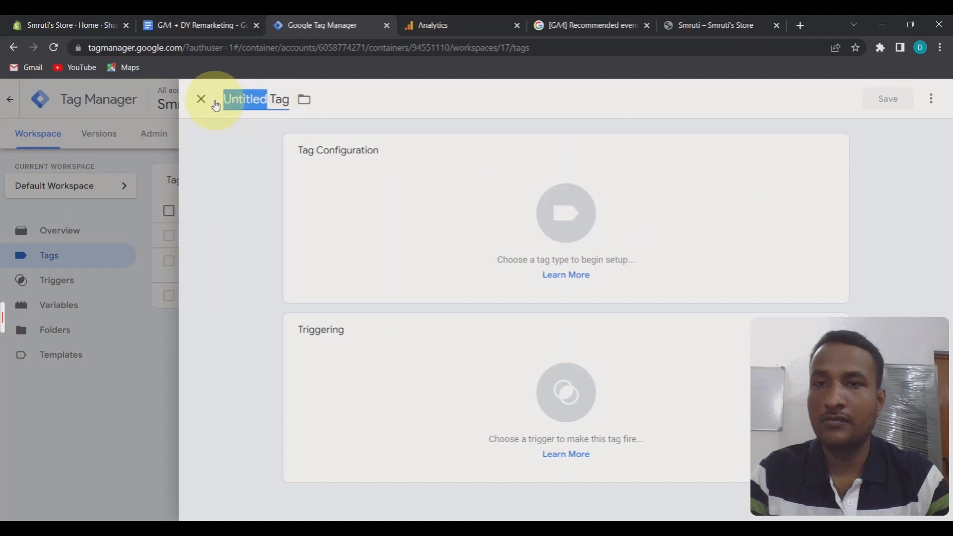
text(GA4)
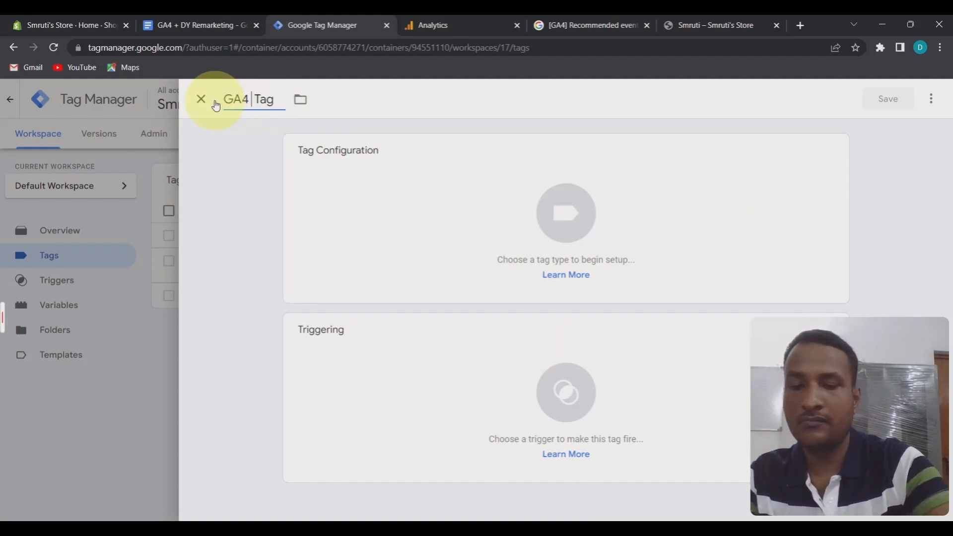
text( Conf)
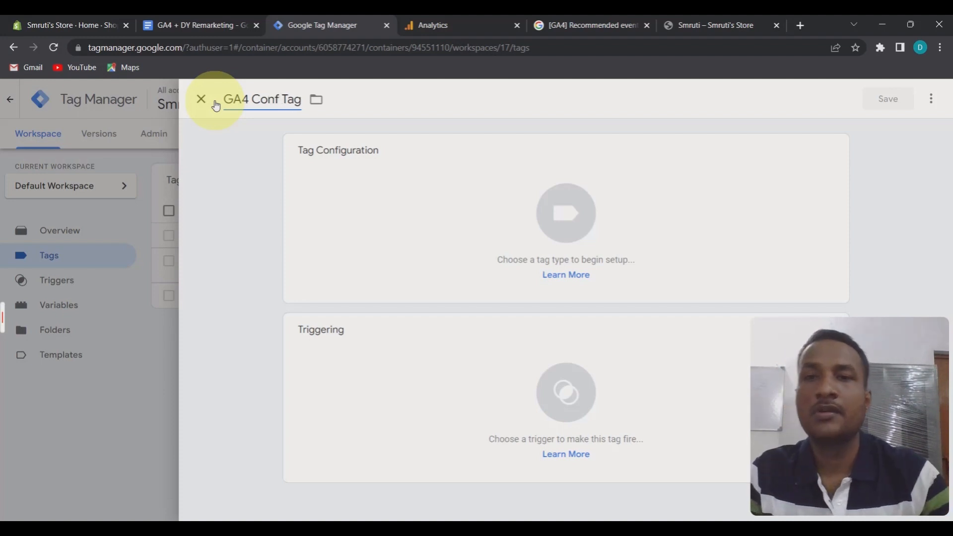
Set the tag type to Google Analytics: GA4 Configuration and paste the copied measurement ID into it
click(377, 201)
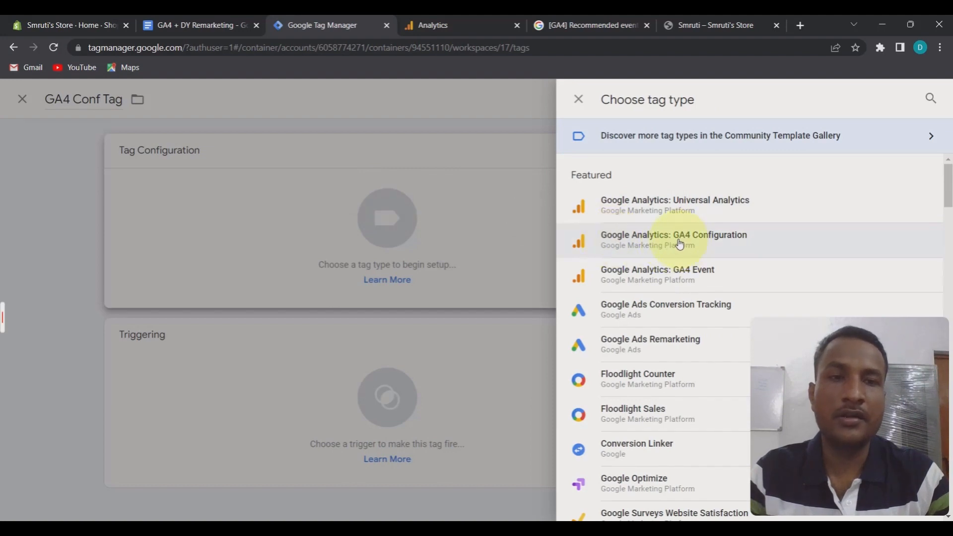
click(758, 248)
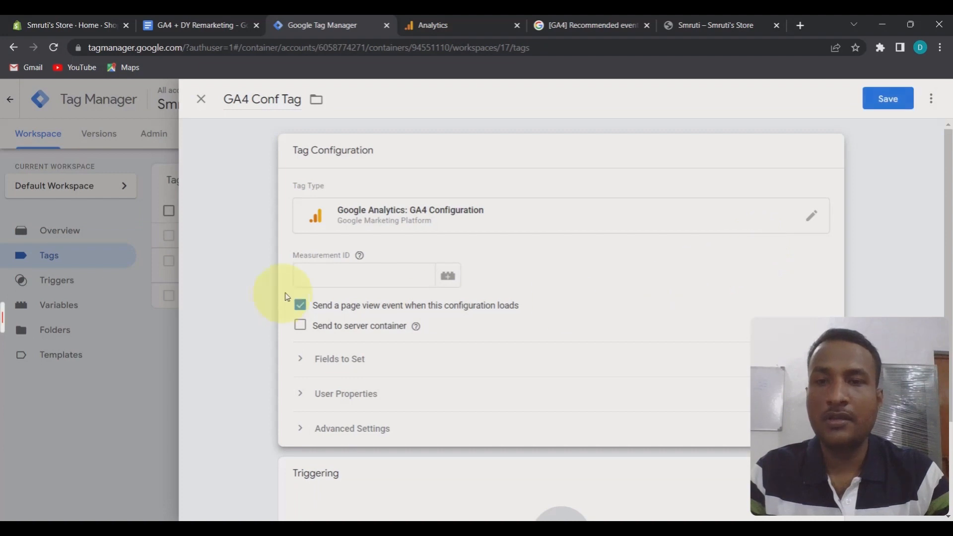
click(350, 284)
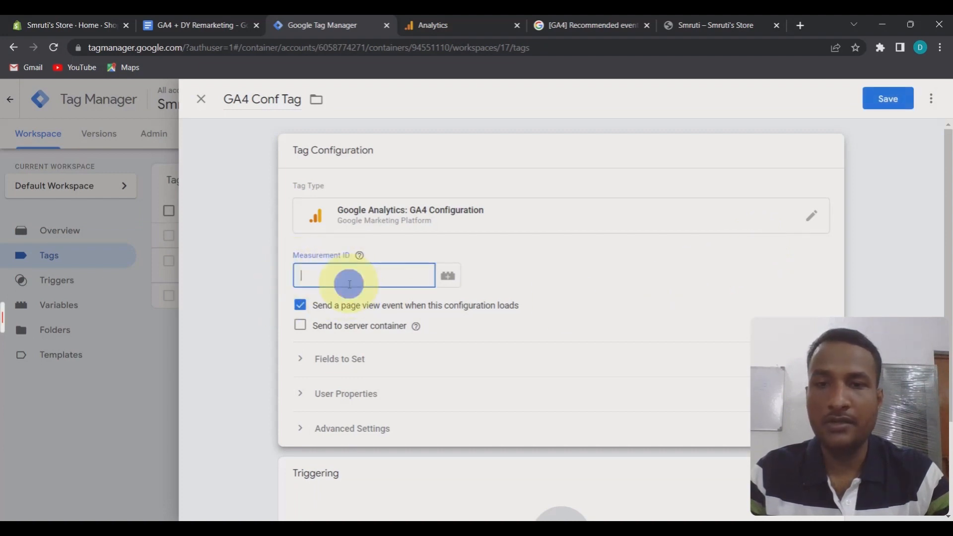
key(ctrl+v)
Assign the All Pages page view trigger to the GA4 configuration tag and save the tag
scroll(562, 316, down, 2)
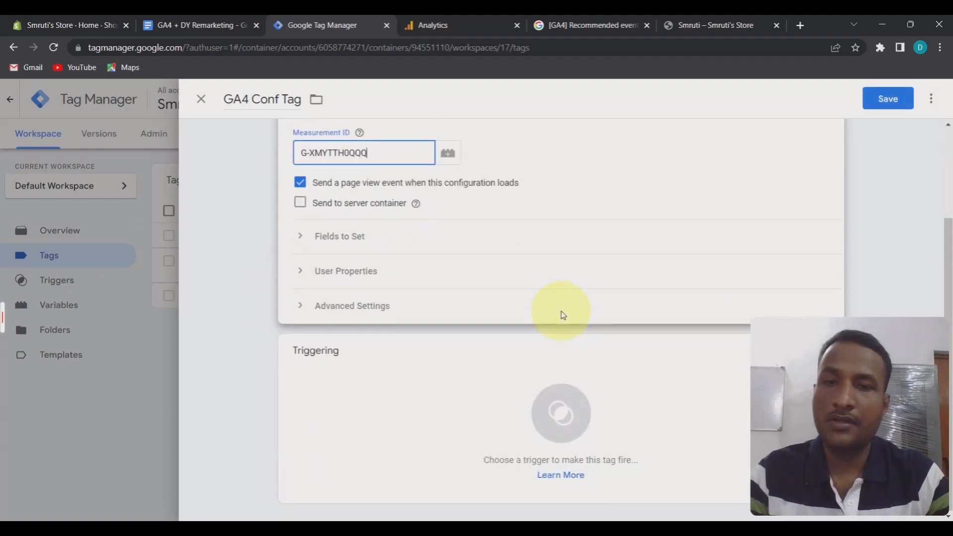
click(333, 406)
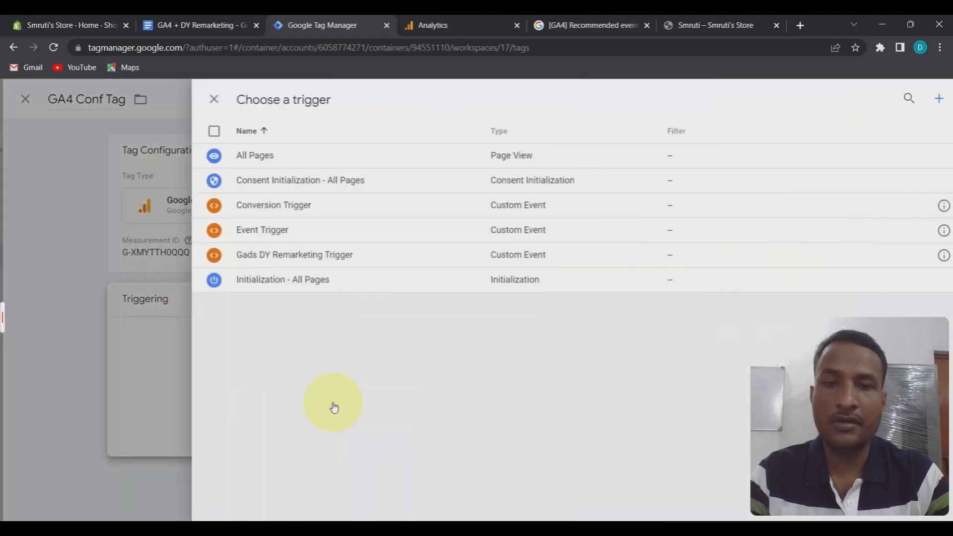
click(258, 158)
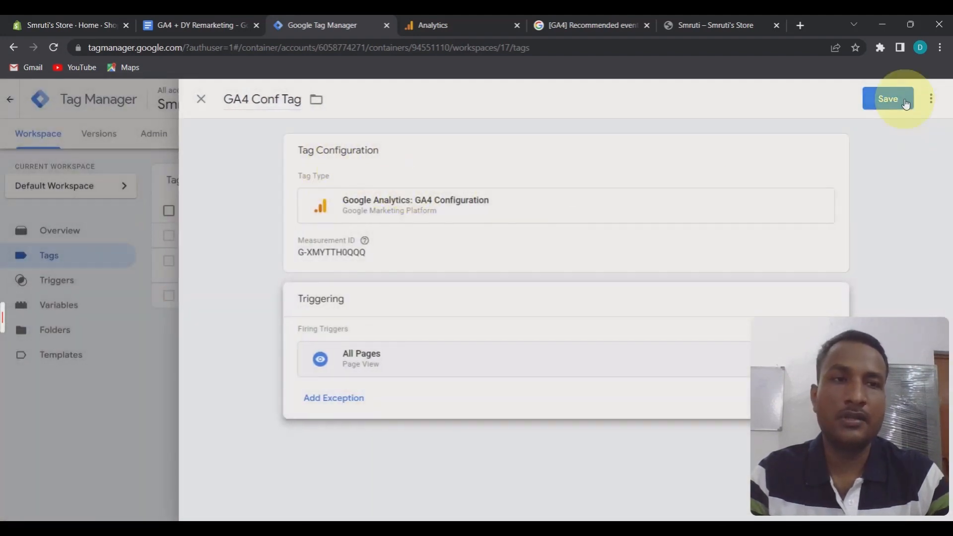
click(904, 100)
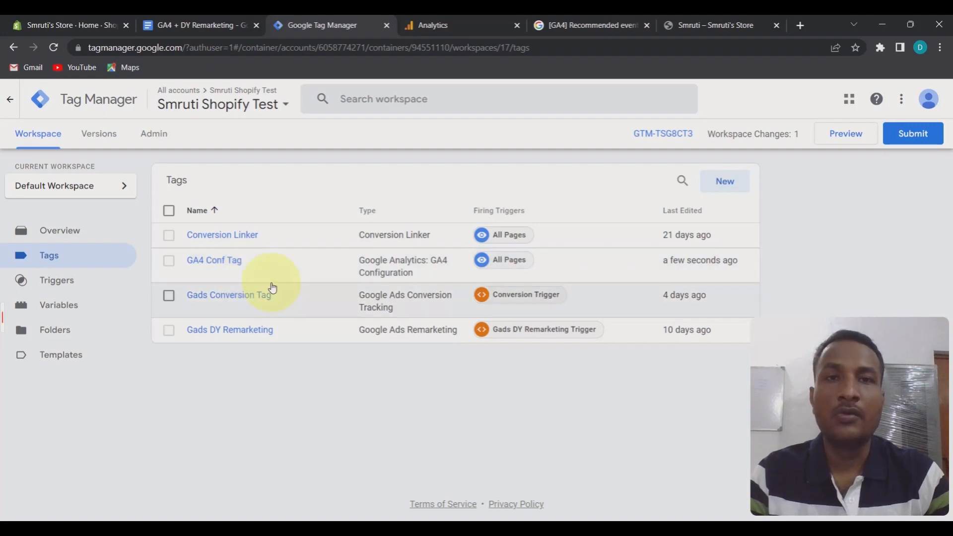
Review the recommended ecommerce events in Analytics Help and the data-layers snippet code in the GA4 + DY Remarketing document
click(593, 22)
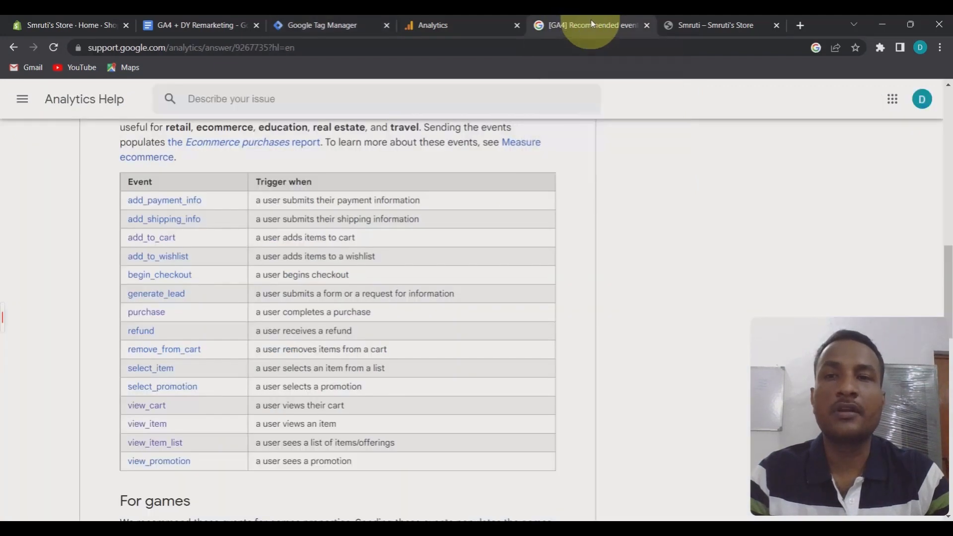
scroll(613, 325, down, 2)
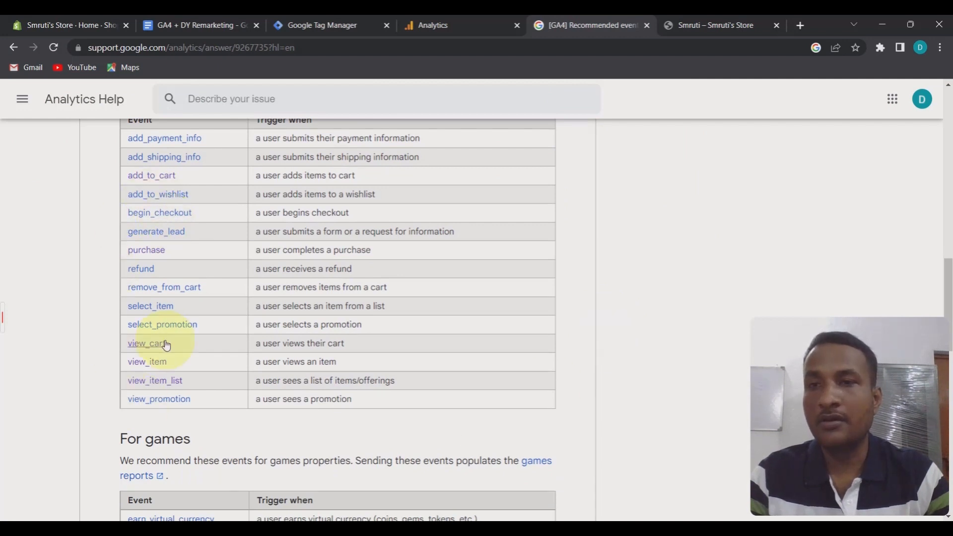
scroll(117, 255, up, 2)
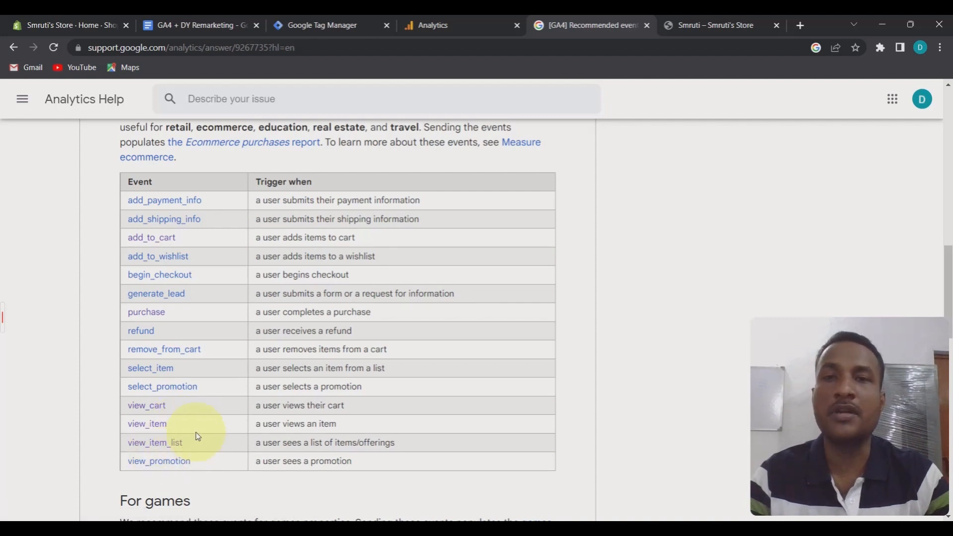
click(192, 24)
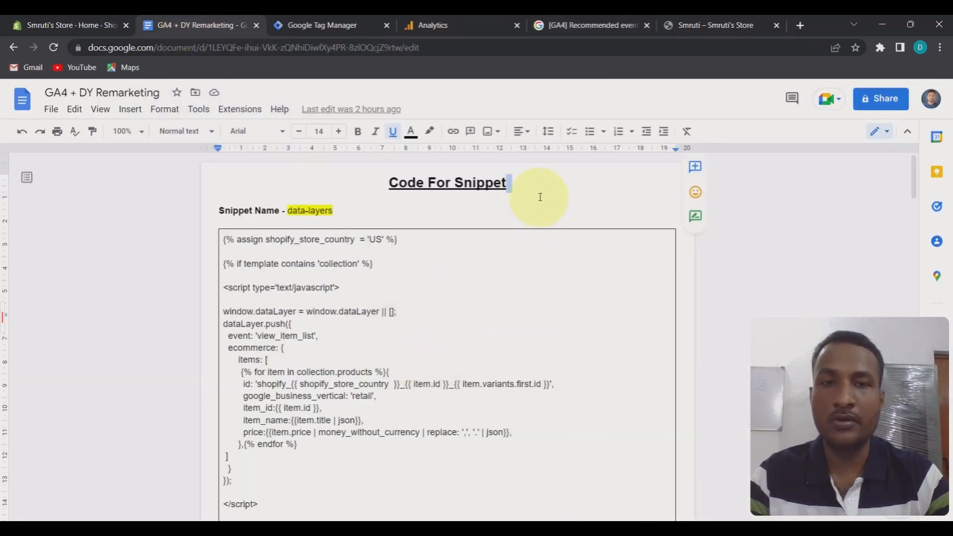
key(Down)
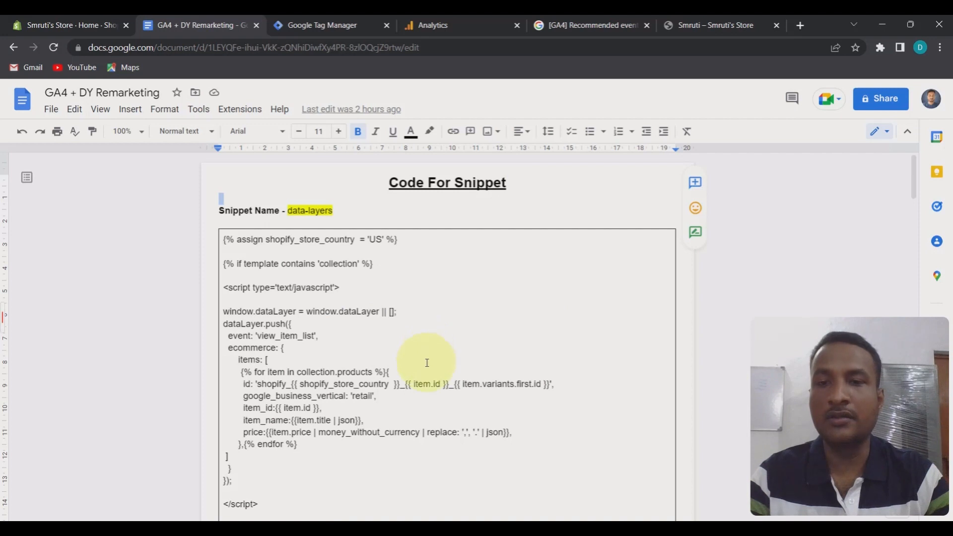
scroll(426, 363, down, 1)
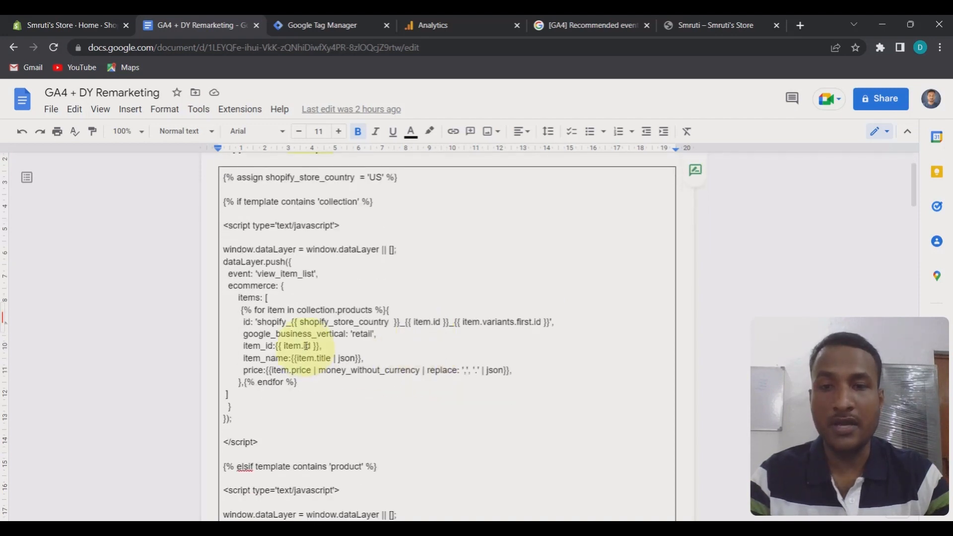
scroll(407, 376, up, 1)
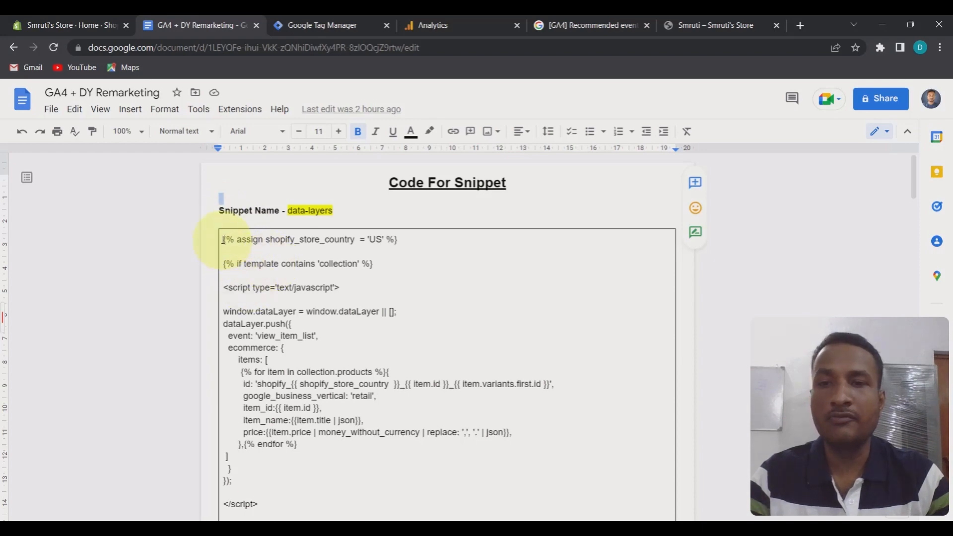
scroll(320, 293, down, 5)
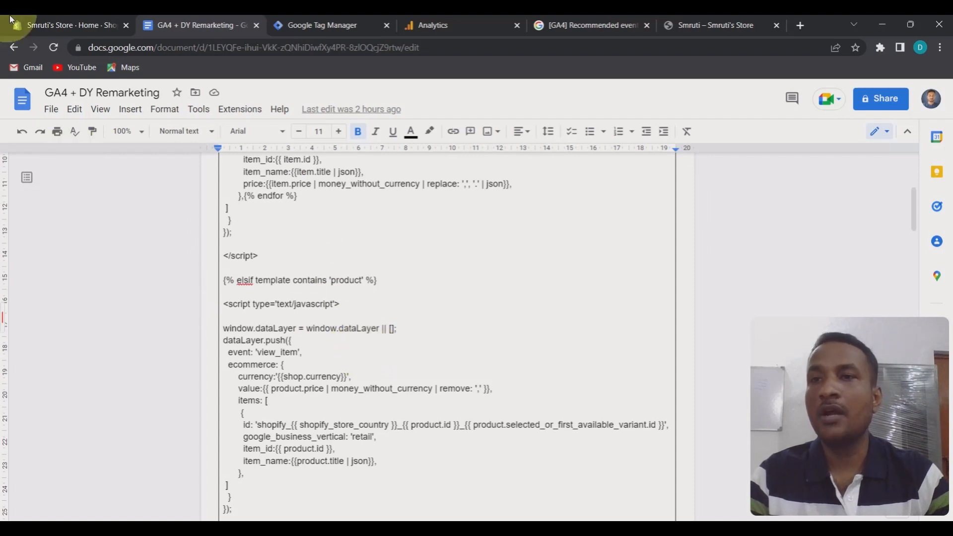
Switch to the Shopify admin and open the code of the online store's current Dawn theme for editing
click(58, 27)
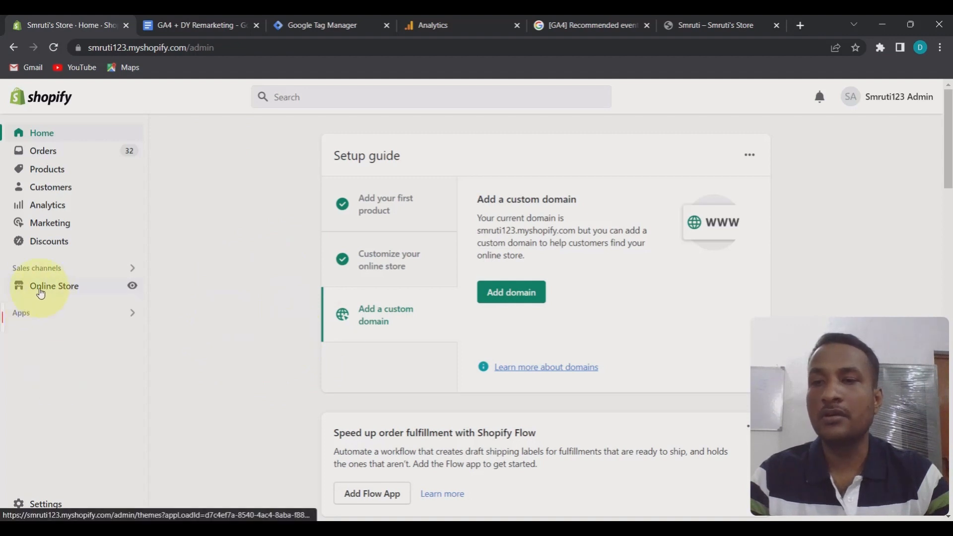
click(67, 294)
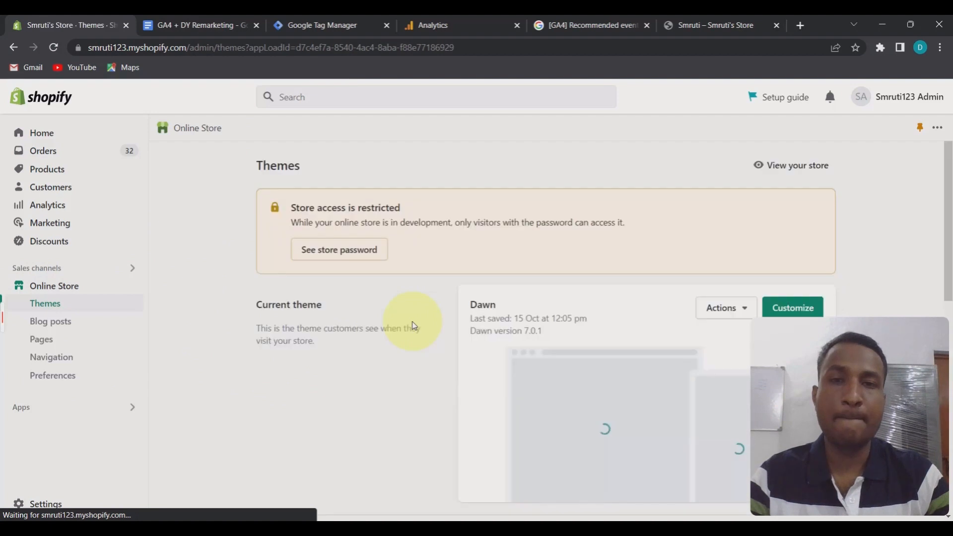
scroll(552, 393, down, 1)
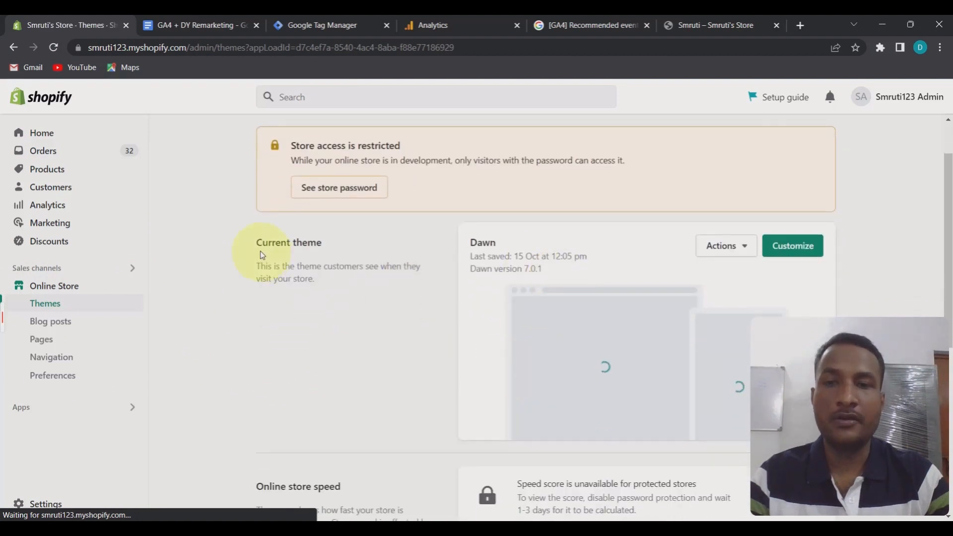
click(725, 247)
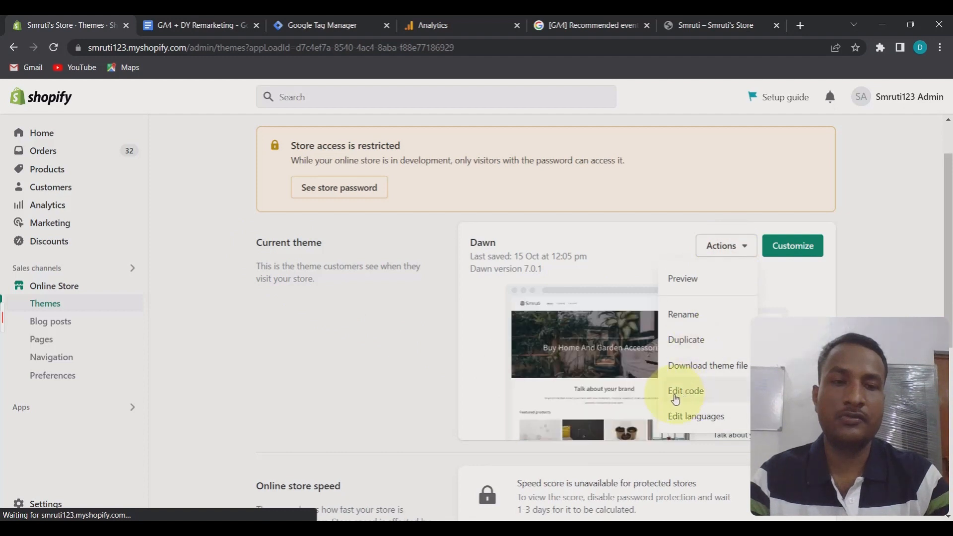
click(700, 399)
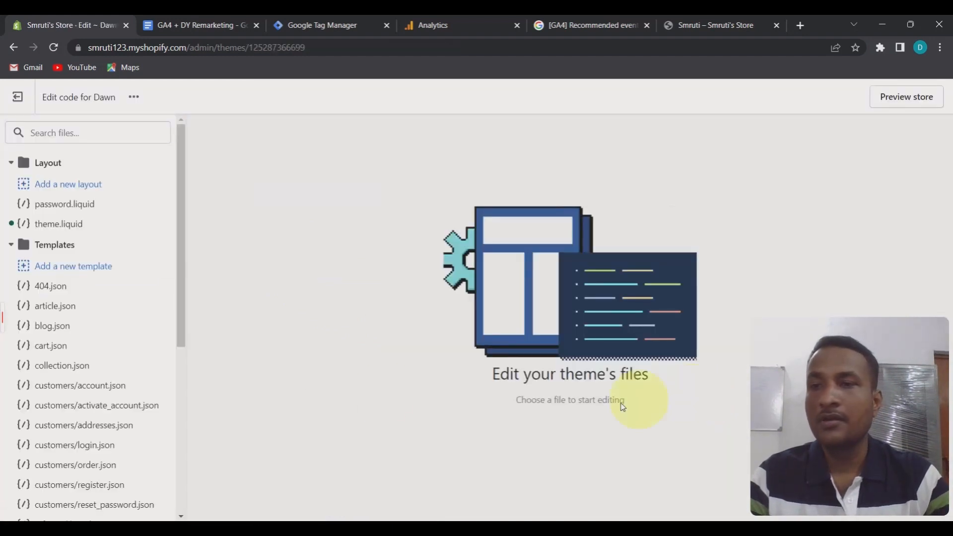
Expand the theme's Snippets folder and start adding a new snippet
scroll(138, 325, down, 5)
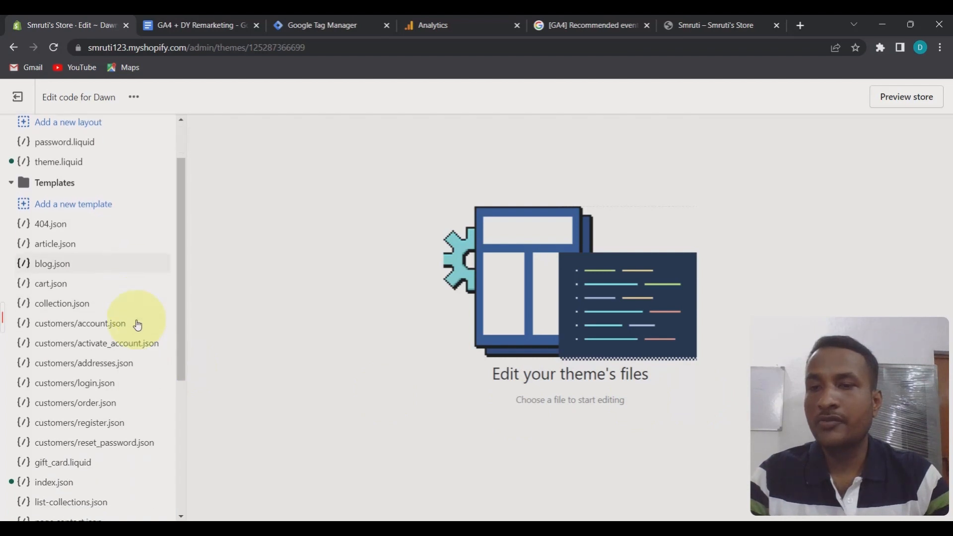
scroll(138, 325, down, 1)
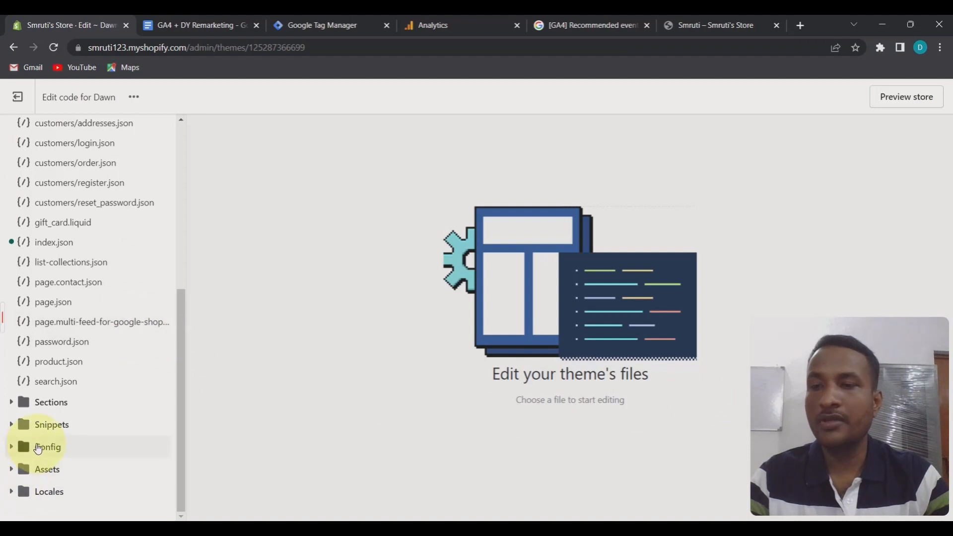
click(13, 429)
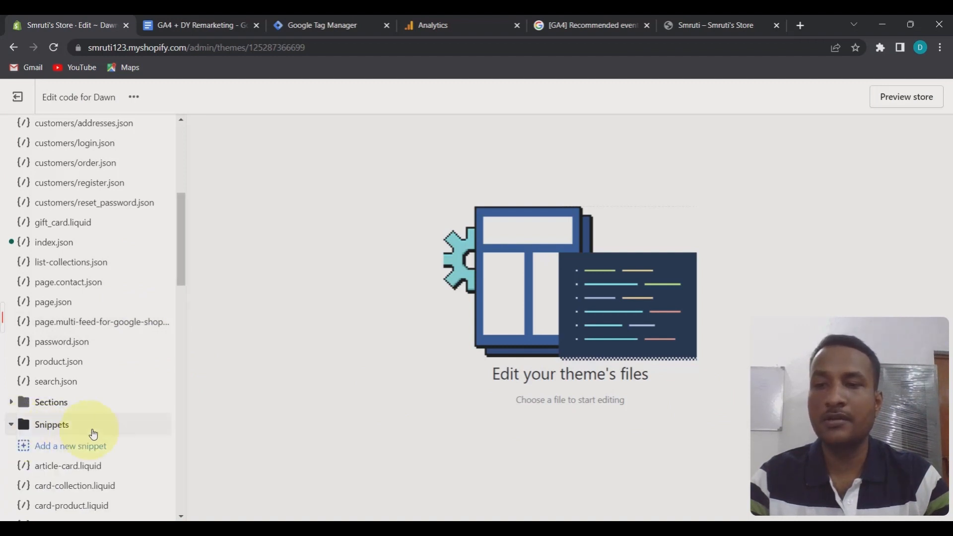
scroll(94, 434, down, 2)
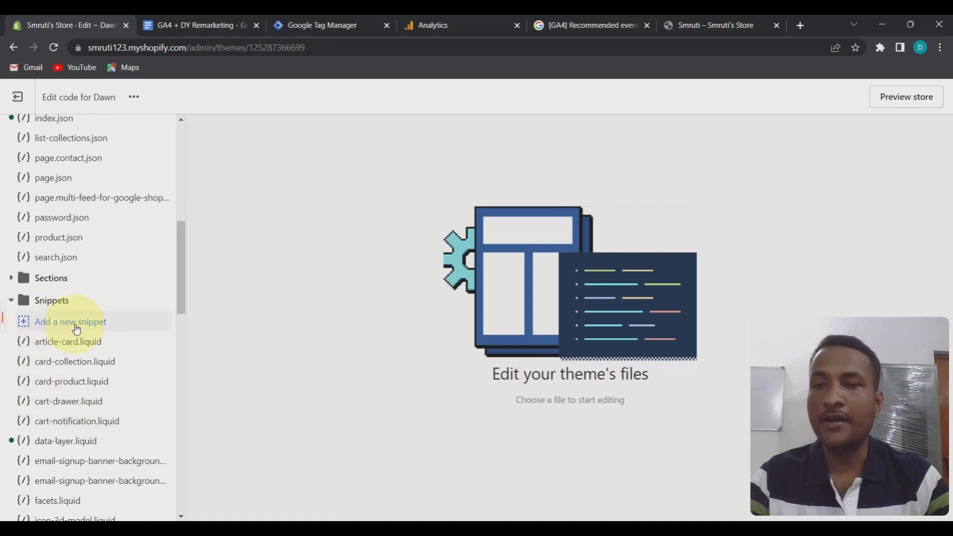
click(82, 329)
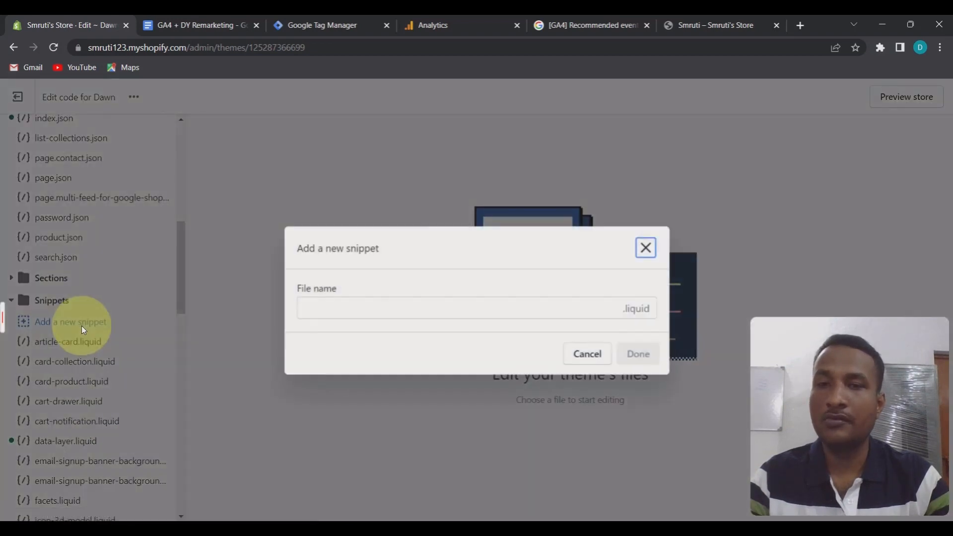
Copy the snippet name data-layers from the GA4 + DY Remarketing document and enter it as the new Shopify snippet's file name
click(208, 20)
scroll(345, 240, up, 3)
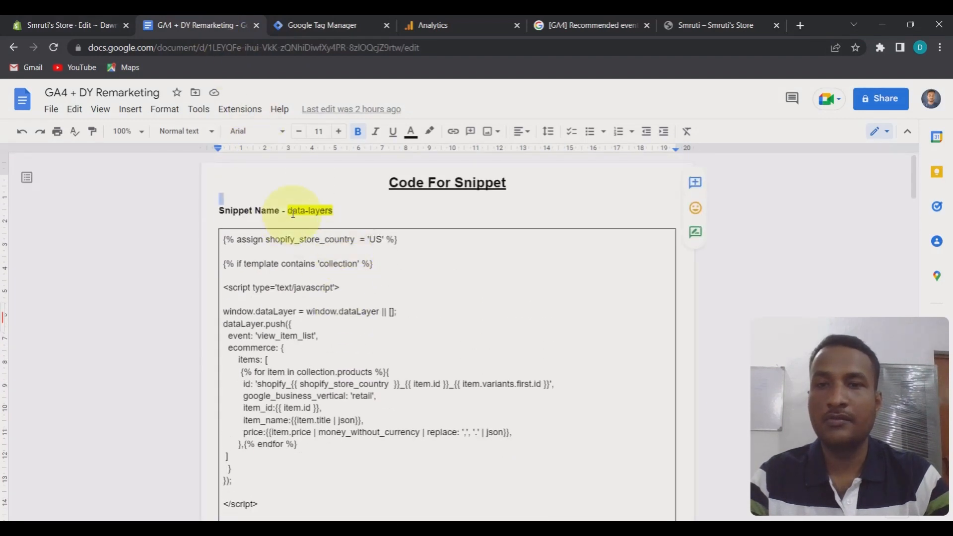
drag(289, 211, 323, 209)
key(ctrl+c)
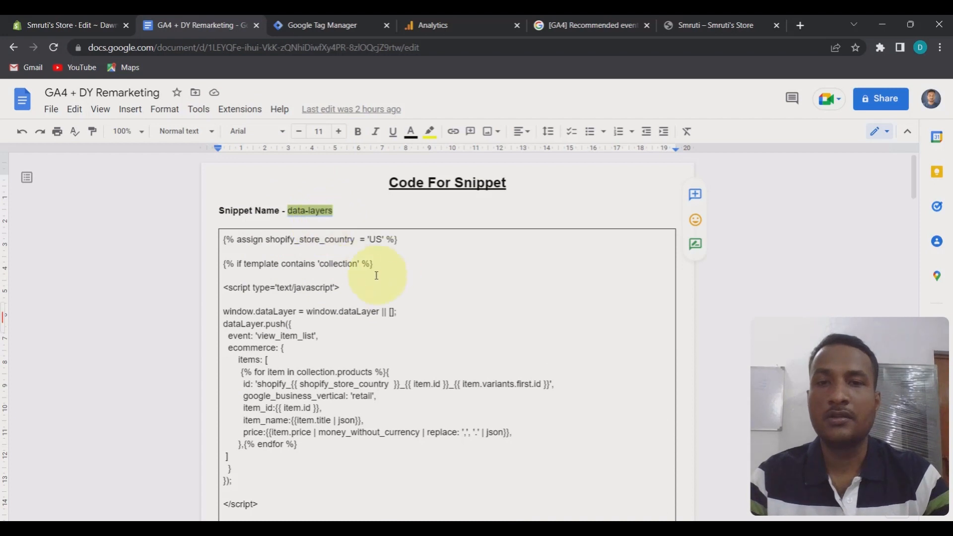
click(47, 20)
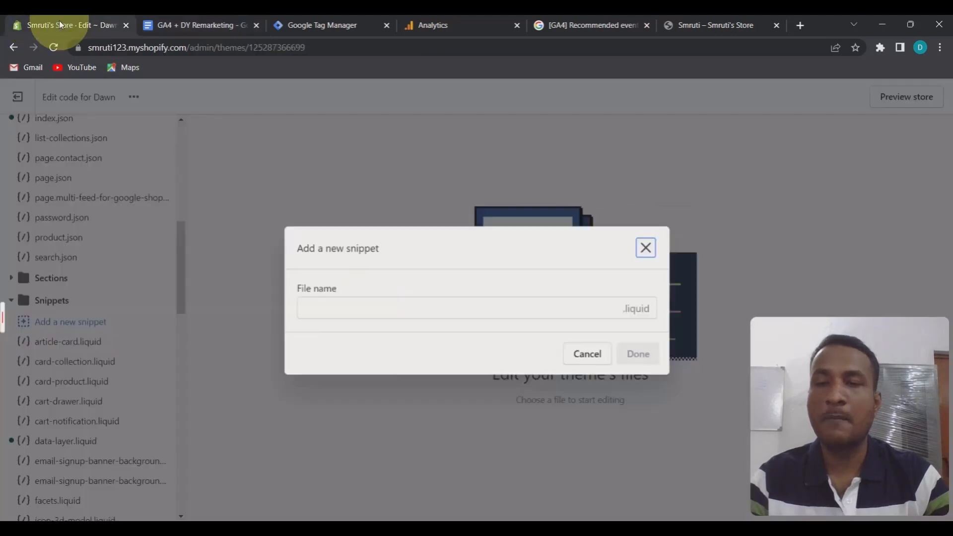
click(341, 312)
key(ctrl+v)
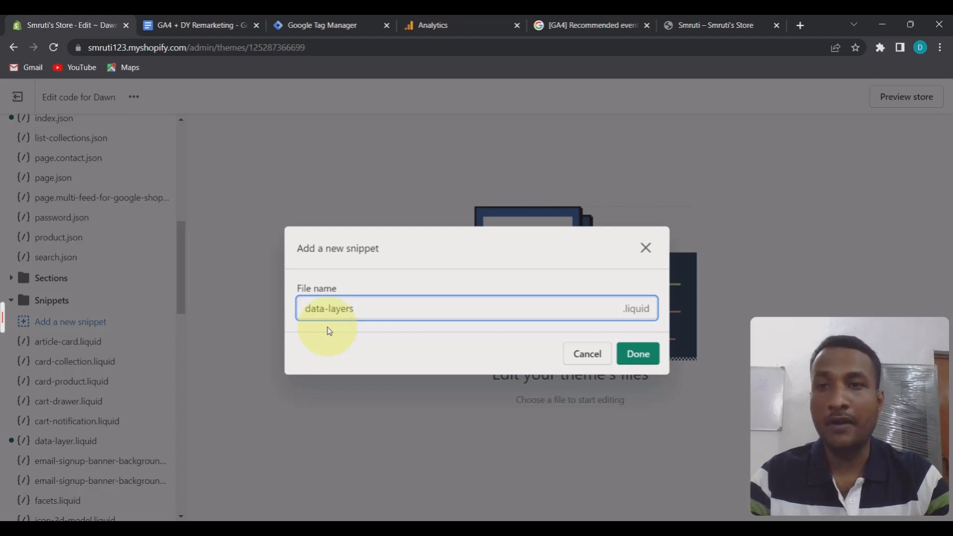
click(219, 26)
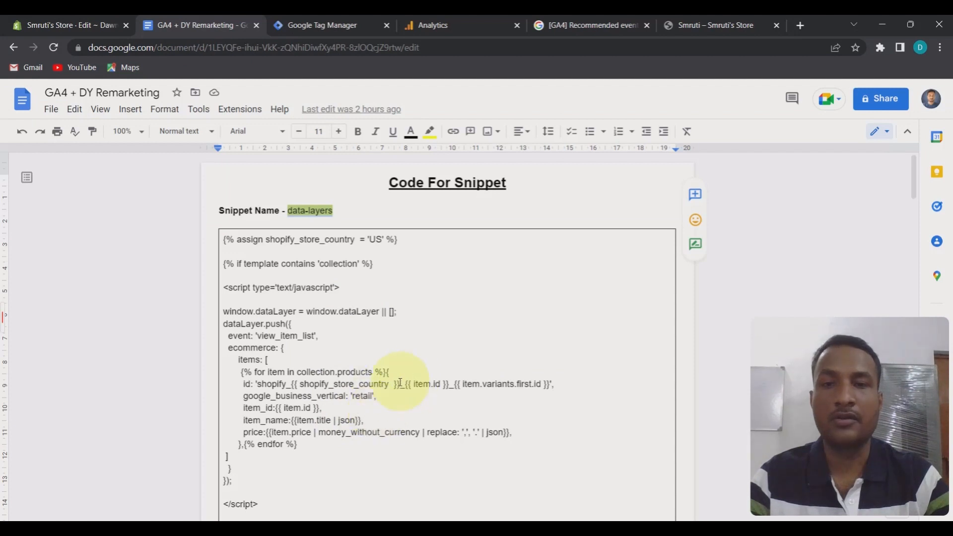
click(64, 20)
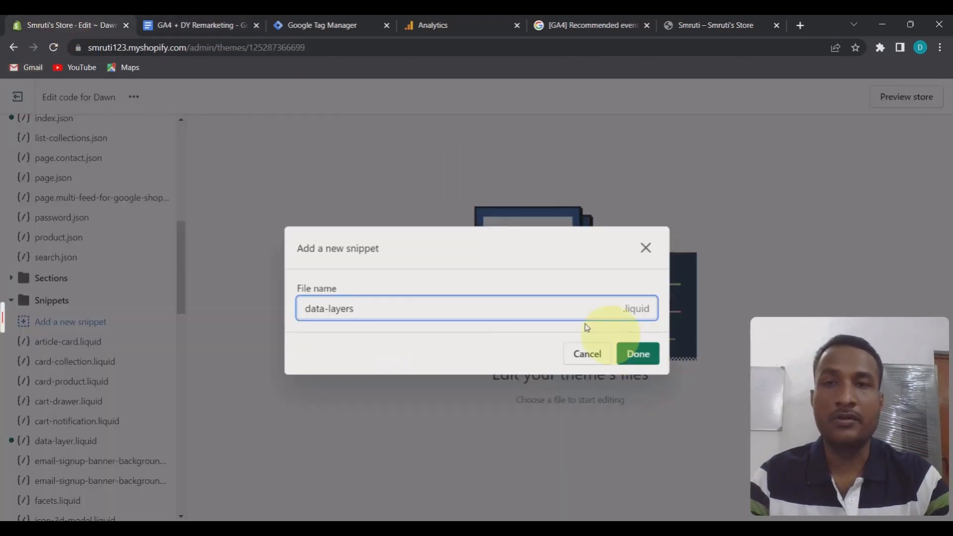
Copy the entire snippet code, from the shopify_store_country assignment to the closing endif, in the GA4 + DY Remarketing document
click(193, 22)
drag(222, 241, 385, 431)
key(ctrl+c)
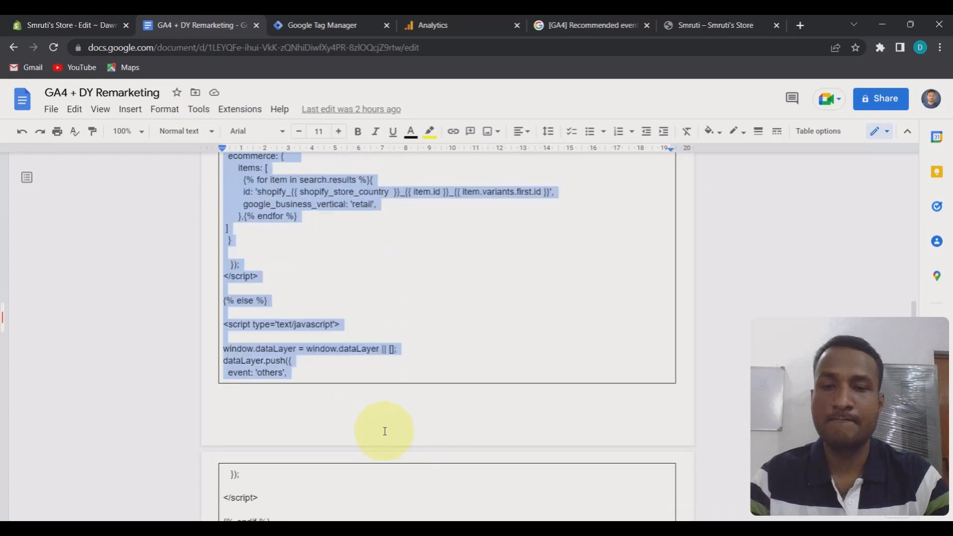
drag(332, 406, 275, 402)
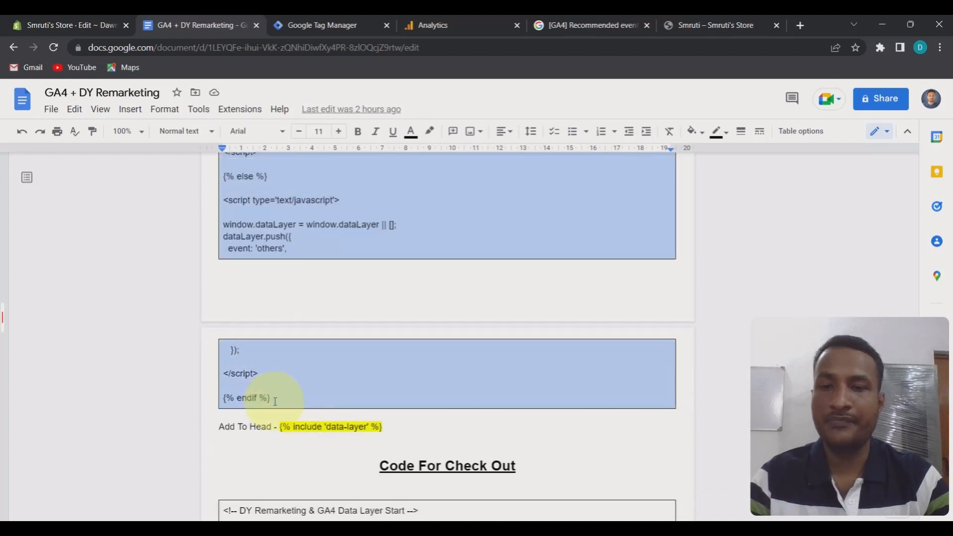
In the Shopify theme code, discard the new snippet, replace all code in the existing data-layer.liquid snippet with the copied code, and save
click(60, 24)
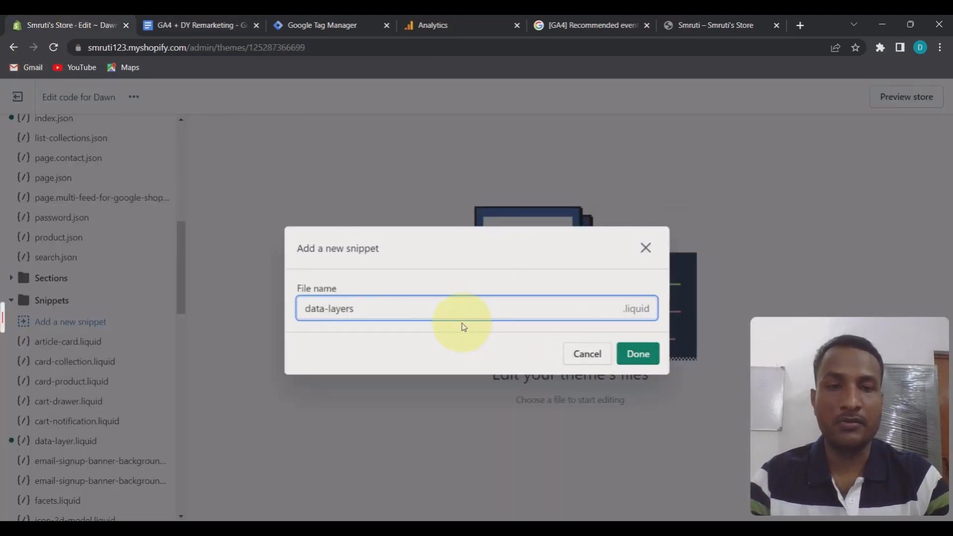
click(645, 250)
scroll(39, 392, down, 3)
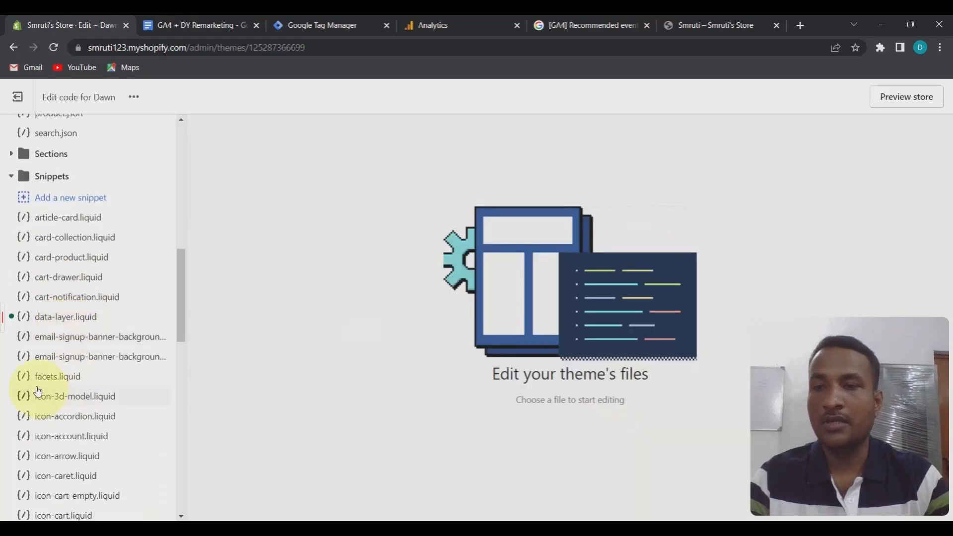
click(106, 323)
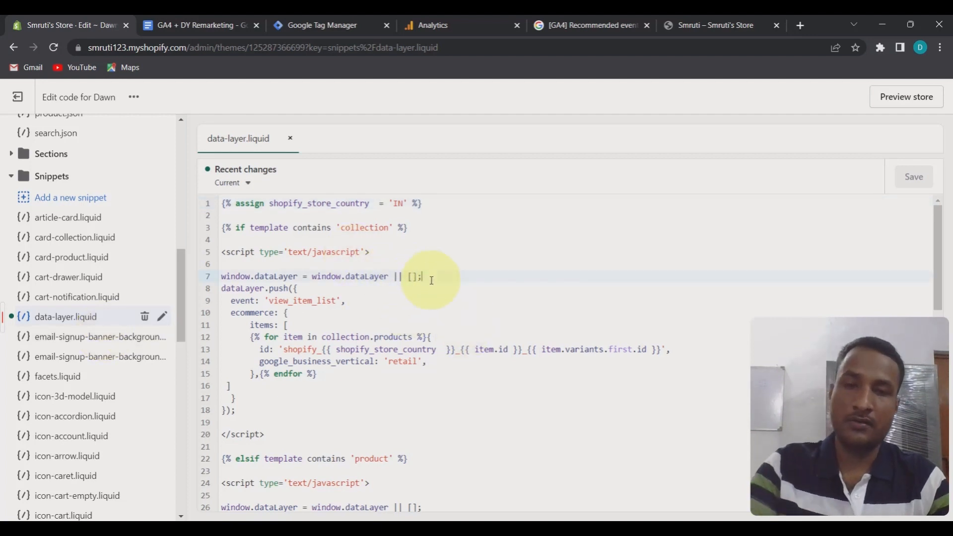
key(ctrl+a)
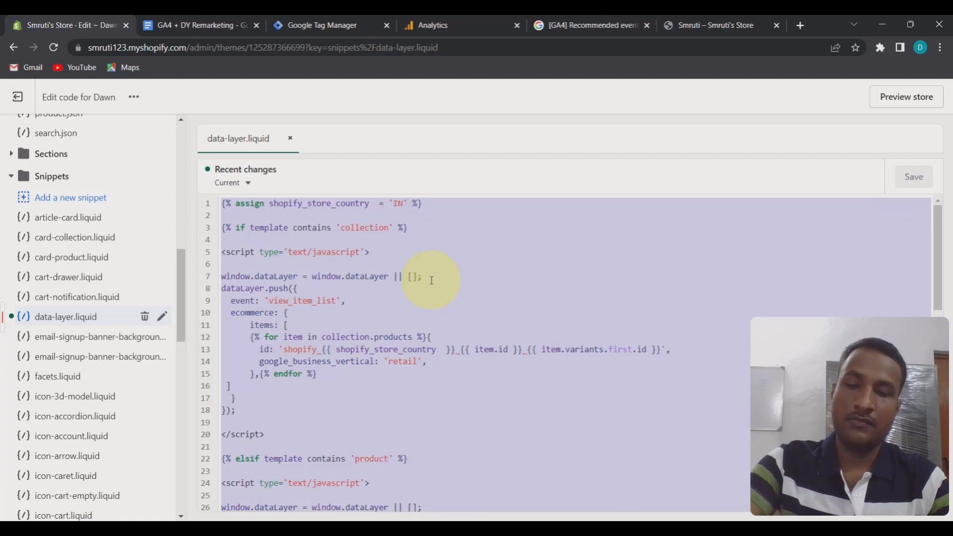
key(ctrl+v)
click(921, 180)
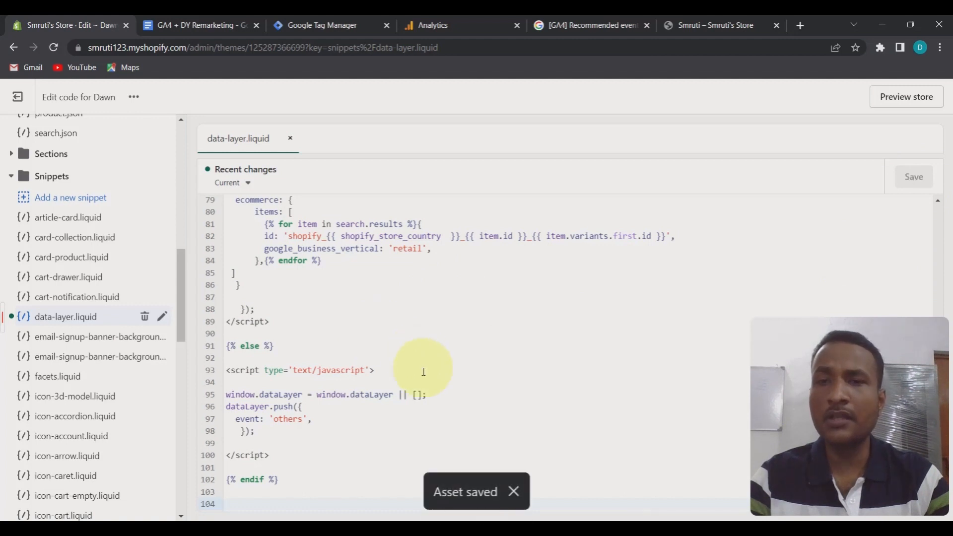
scroll(423, 394, up, 6)
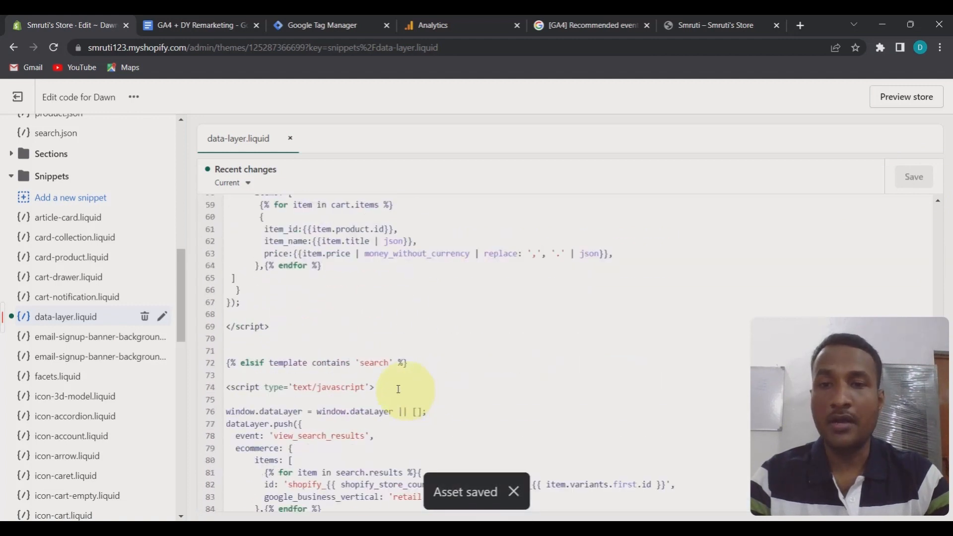
scroll(342, 341, up, 5)
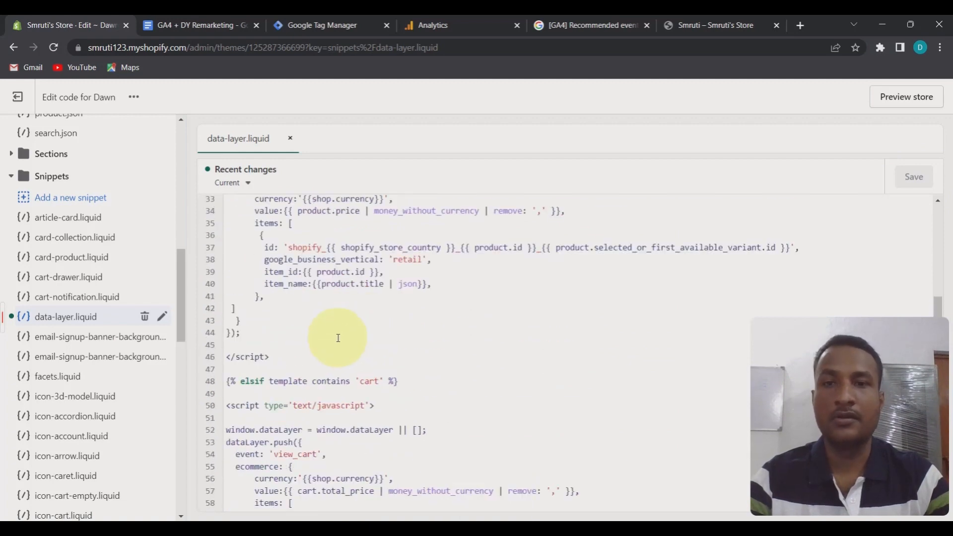
Select the {% include 'data-layer' %} line in the GA4 + DY Remarketing document and open theme.liquid in the Shopify theme code
click(173, 23)
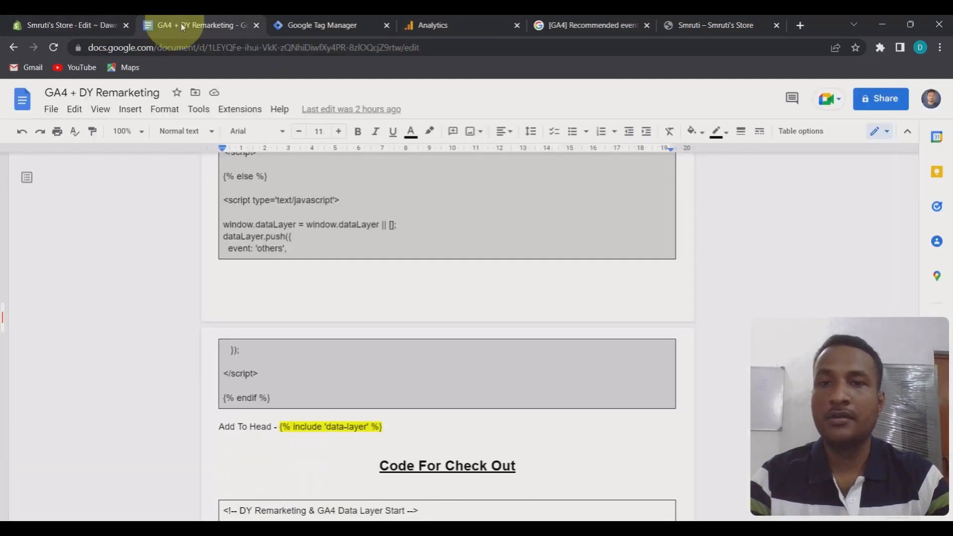
scroll(448, 320, down, 4)
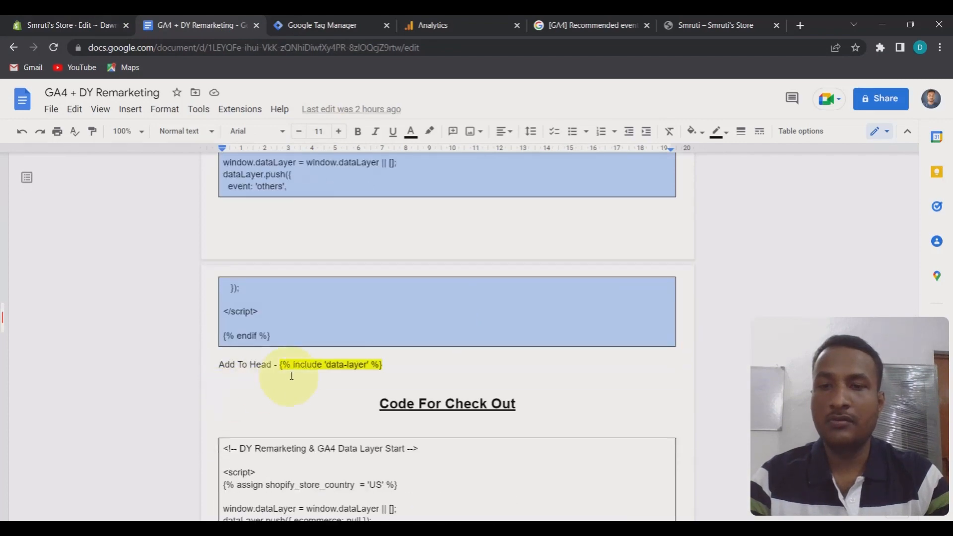
drag(281, 365, 389, 365)
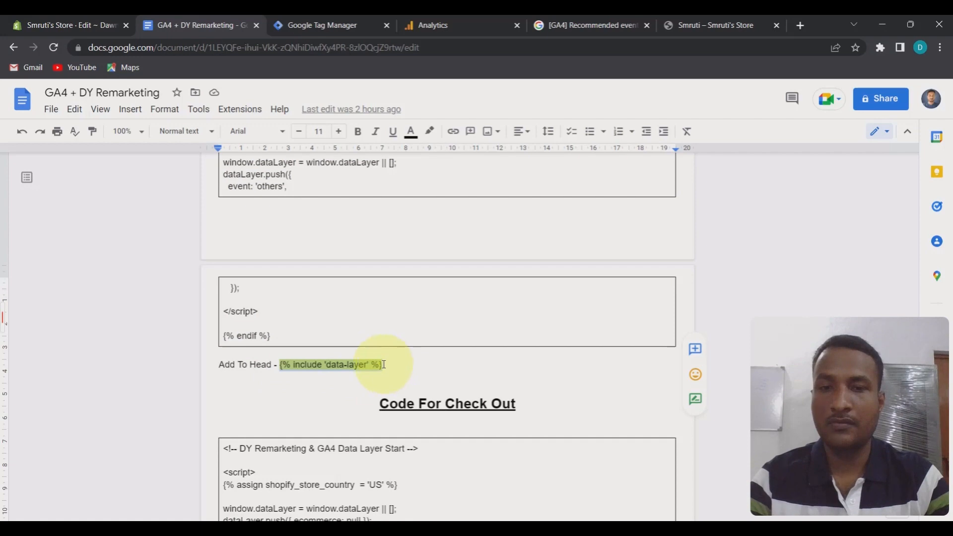
click(62, 21)
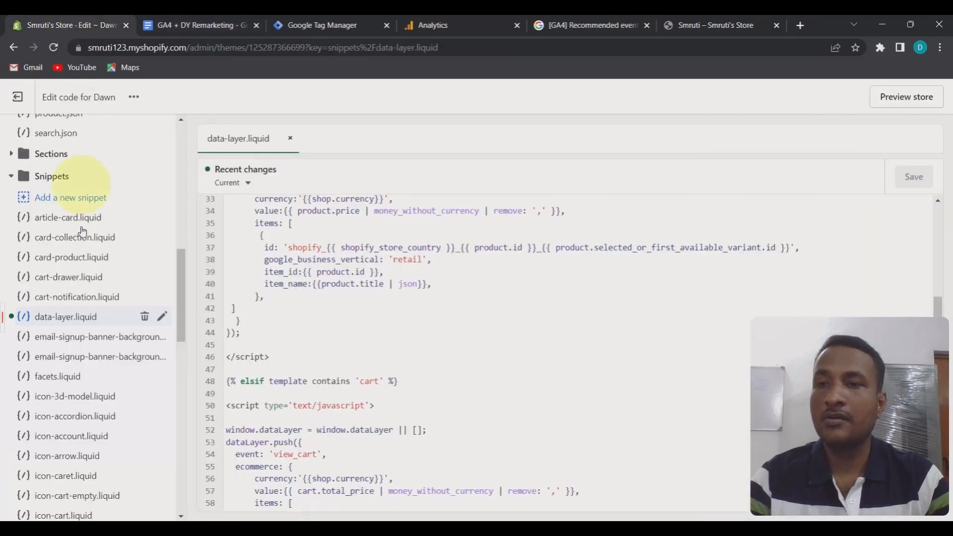
scroll(75, 336, up, 10)
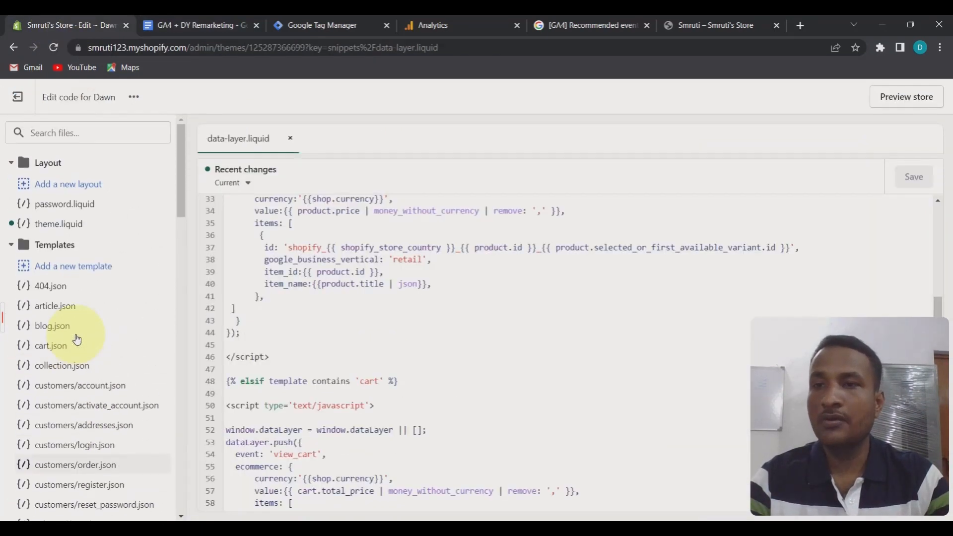
click(82, 229)
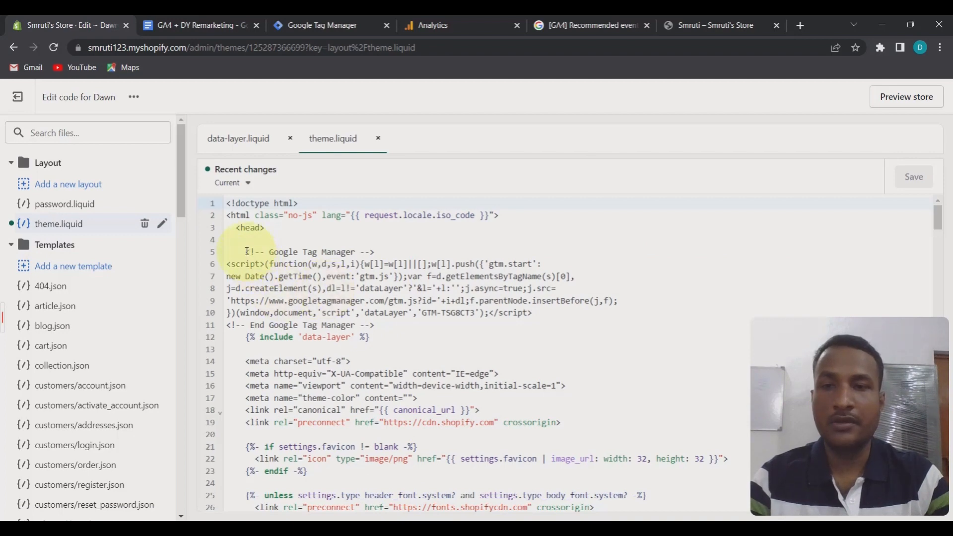
Examine the Google Tag Manager code and the {% include 'data-layer' %} line in the head of theme.liquid against the document
drag(246, 251, 256, 251)
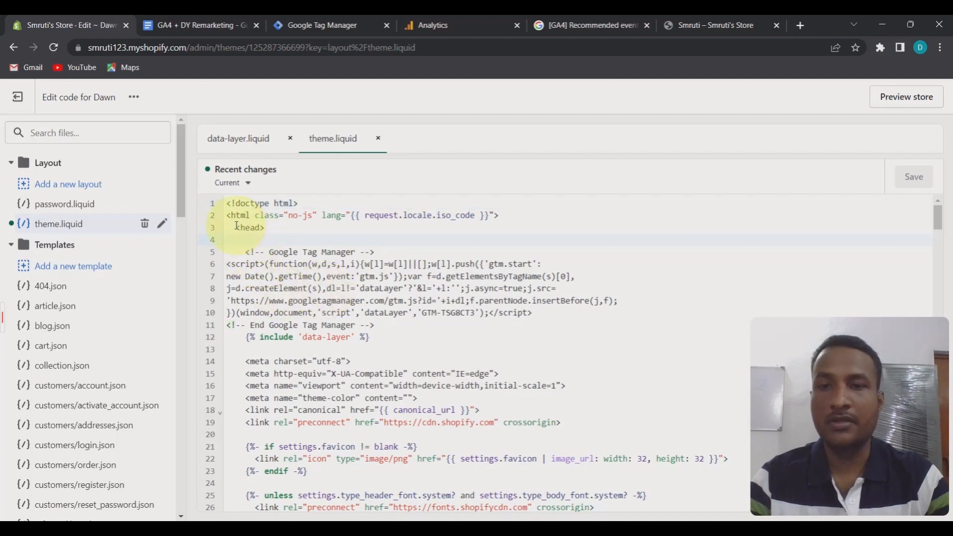
click(287, 276)
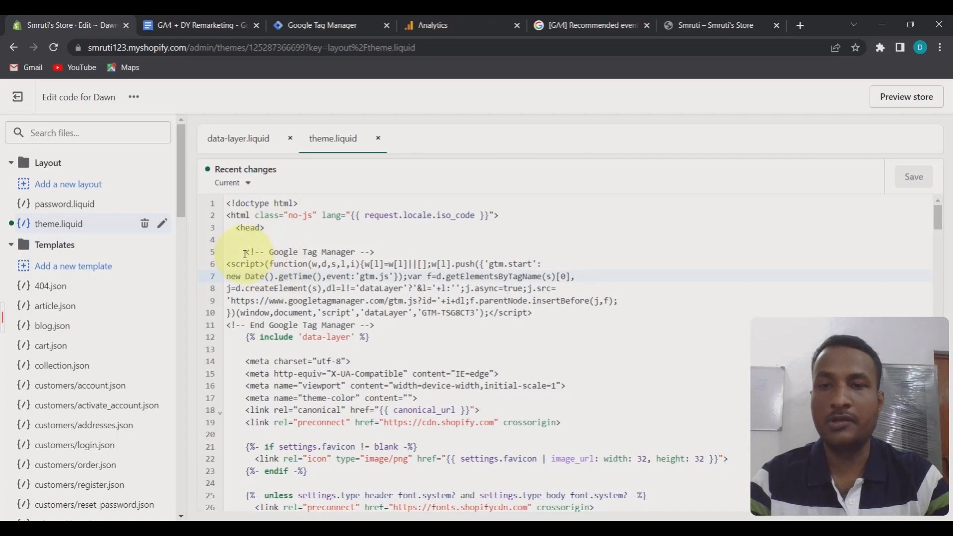
drag(246, 254, 374, 324)
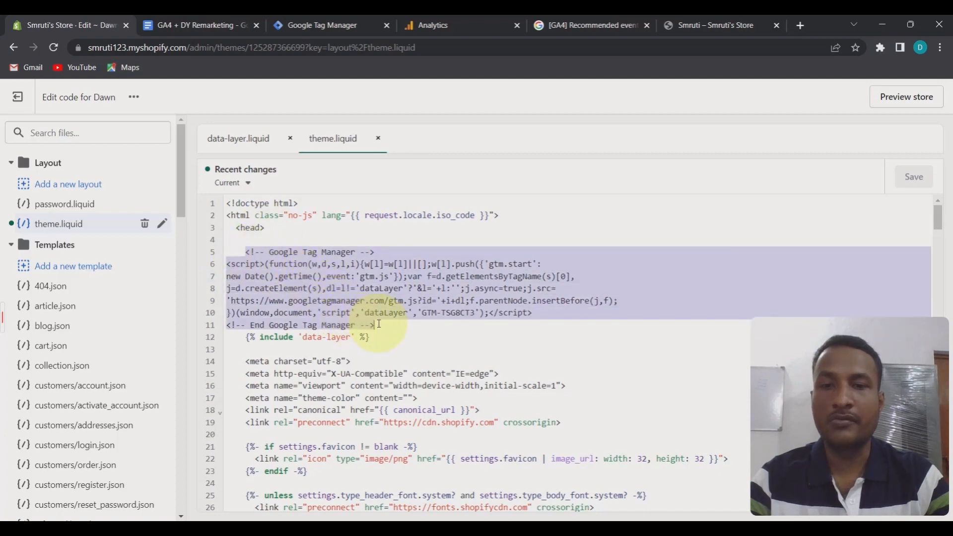
click(370, 337)
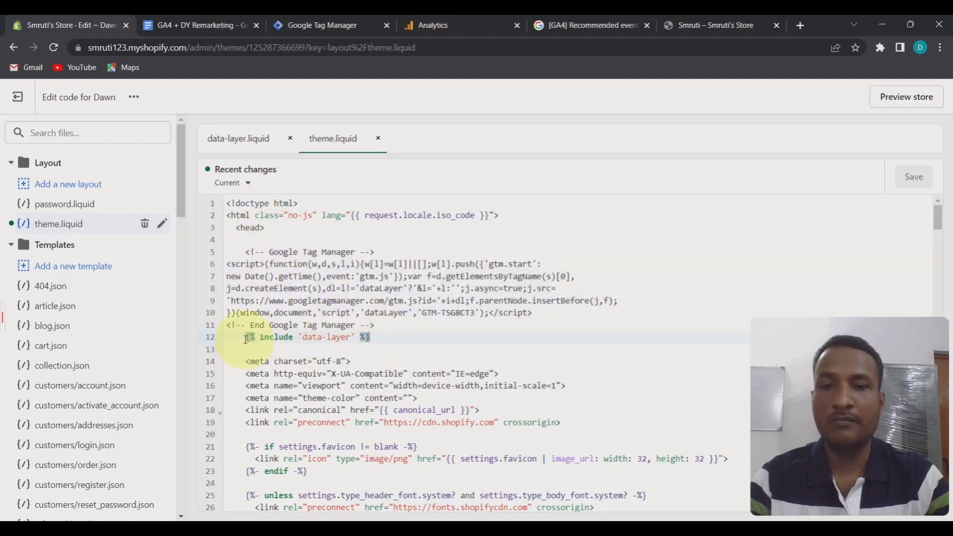
drag(245, 339, 360, 339)
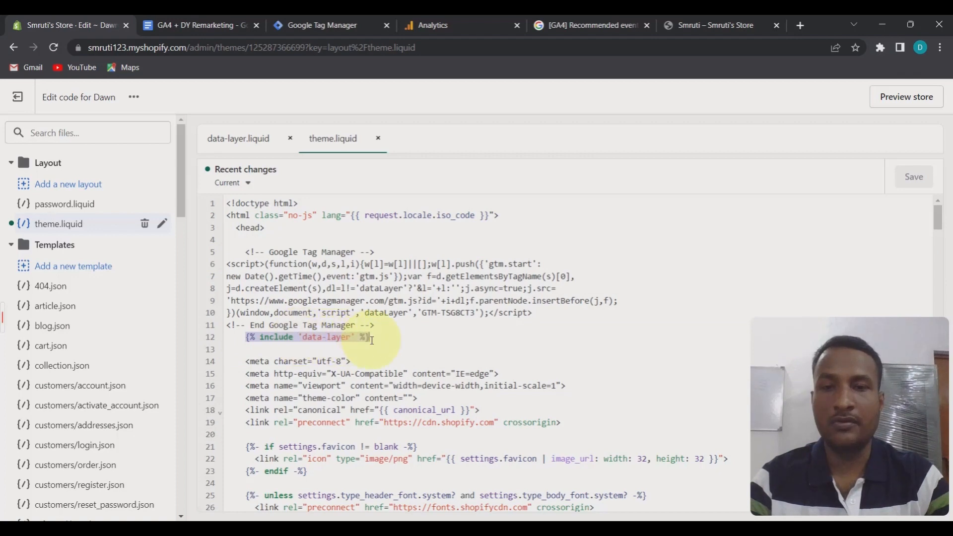
click(370, 339)
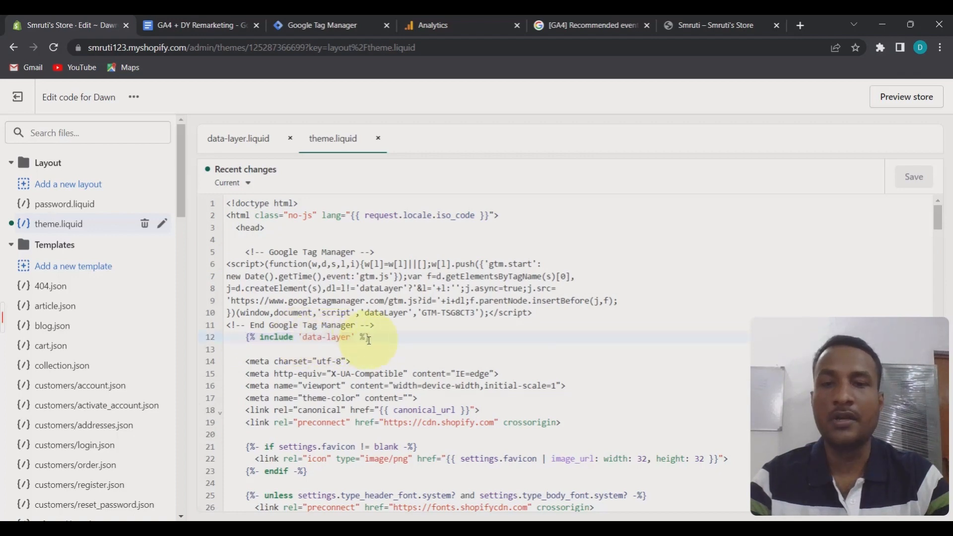
click(194, 25)
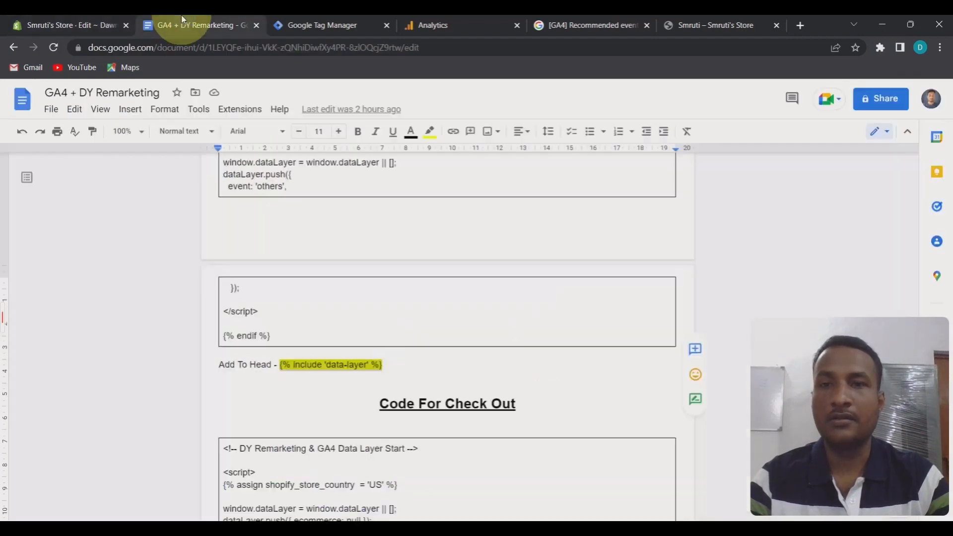
click(58, 27)
click(394, 353)
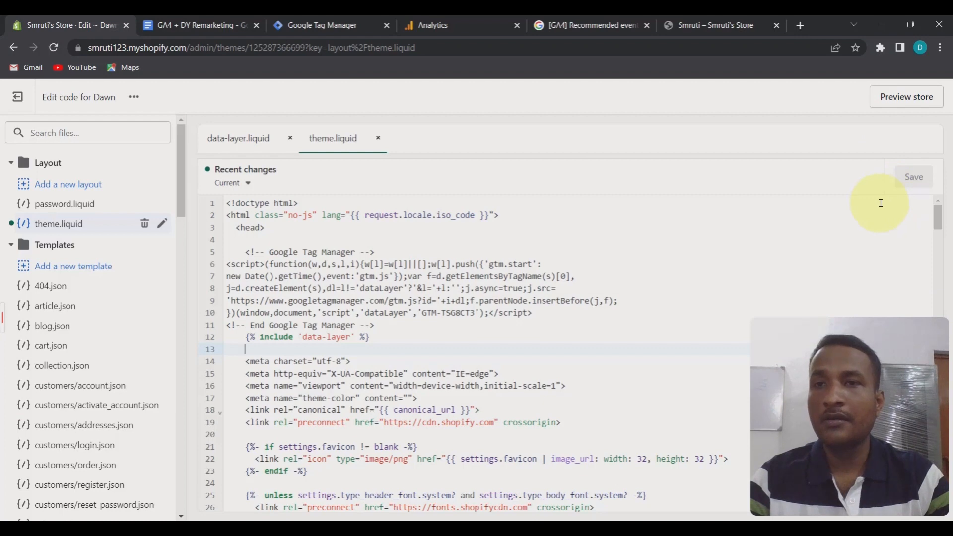
Copy the whole Code For Check Out block from the GA4 + DY Remarketing document and return to the Shopify theme code
click(183, 22)
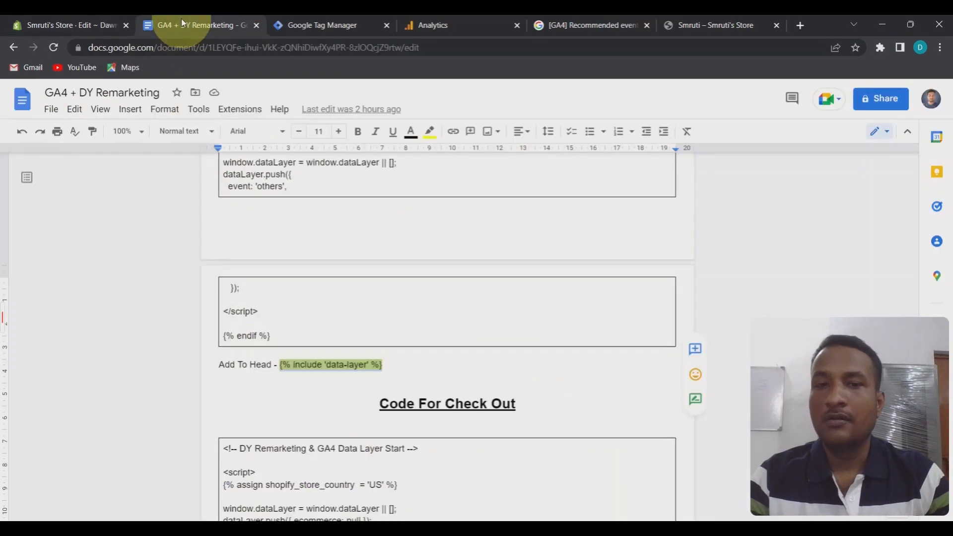
scroll(534, 331, down, 1)
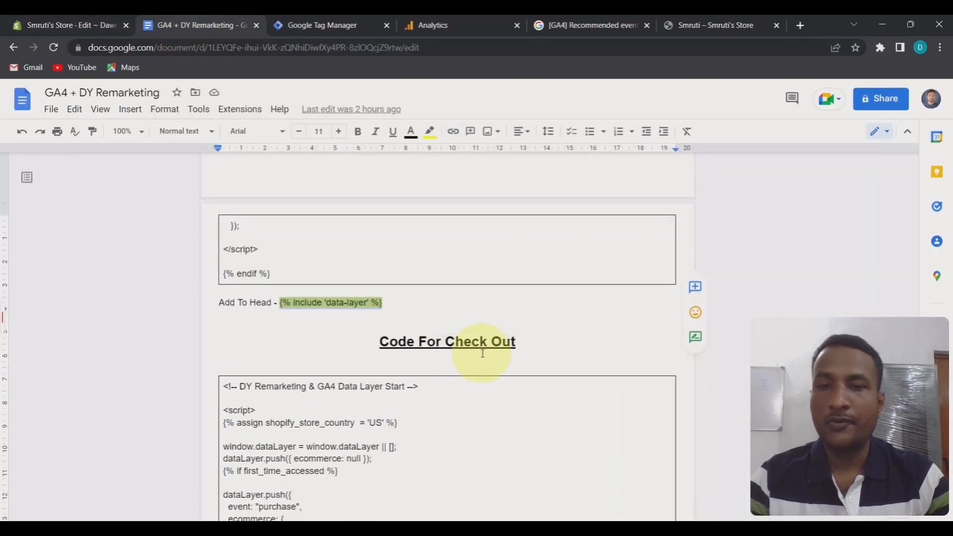
scroll(482, 353, down, 2)
scroll(448, 342, down, 1)
scroll(479, 291, up, 1)
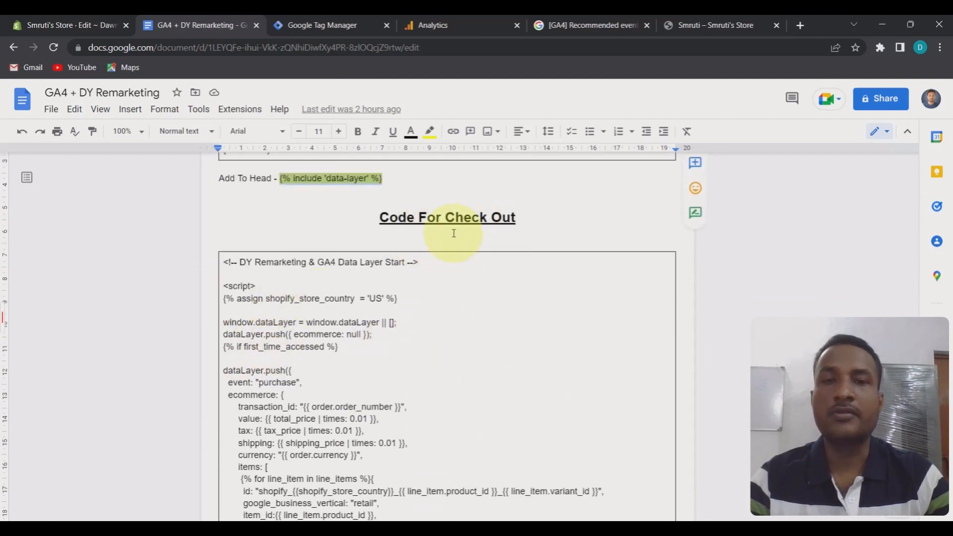
click(233, 275)
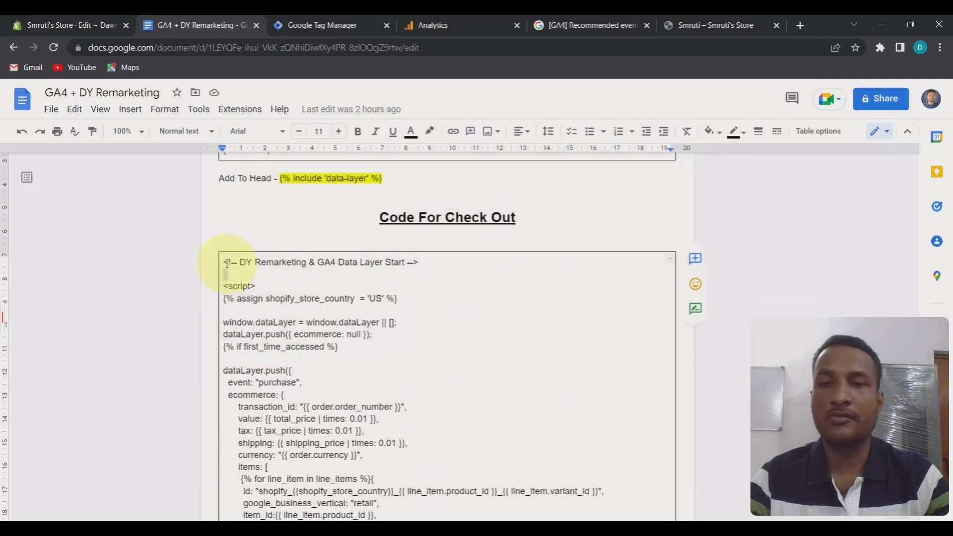
drag(224, 262, 419, 400)
scroll(371, 364, down, 5)
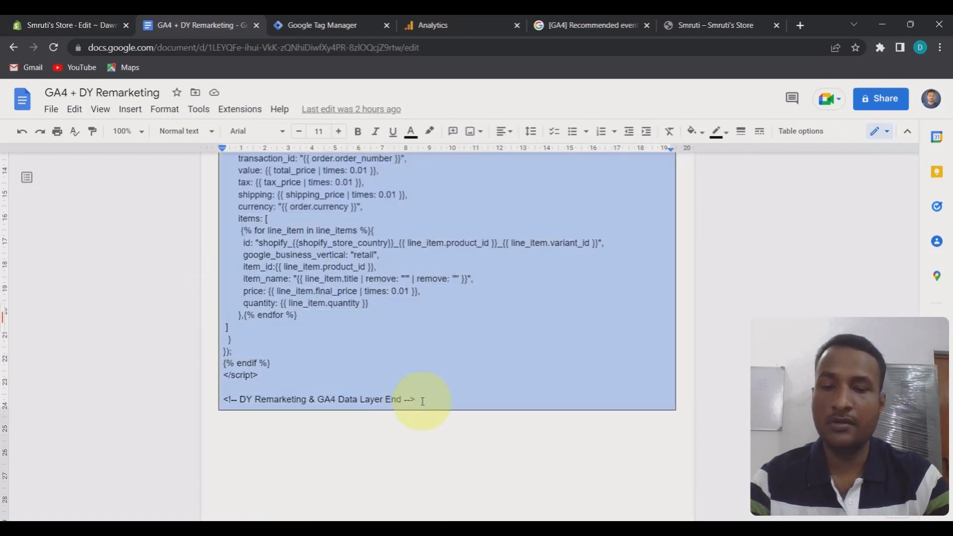
click(66, 22)
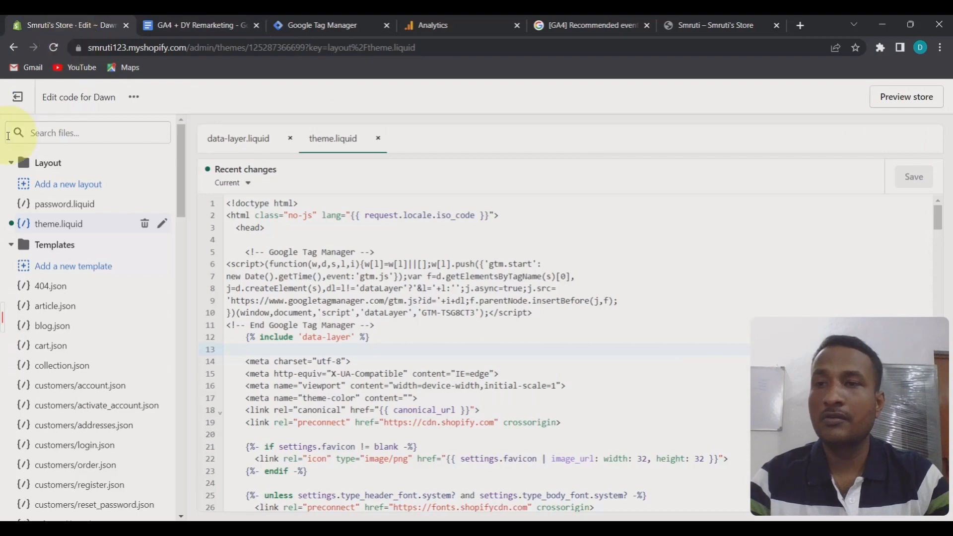
Leave the theme code and open the order status page's Additional scripts in the store's Checkout and accounts settings
click(33, 102)
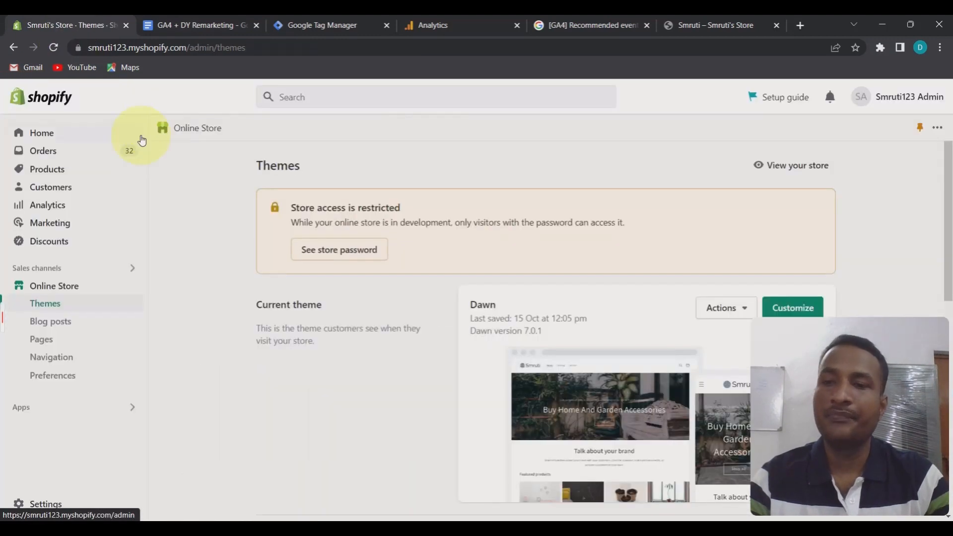
click(53, 507)
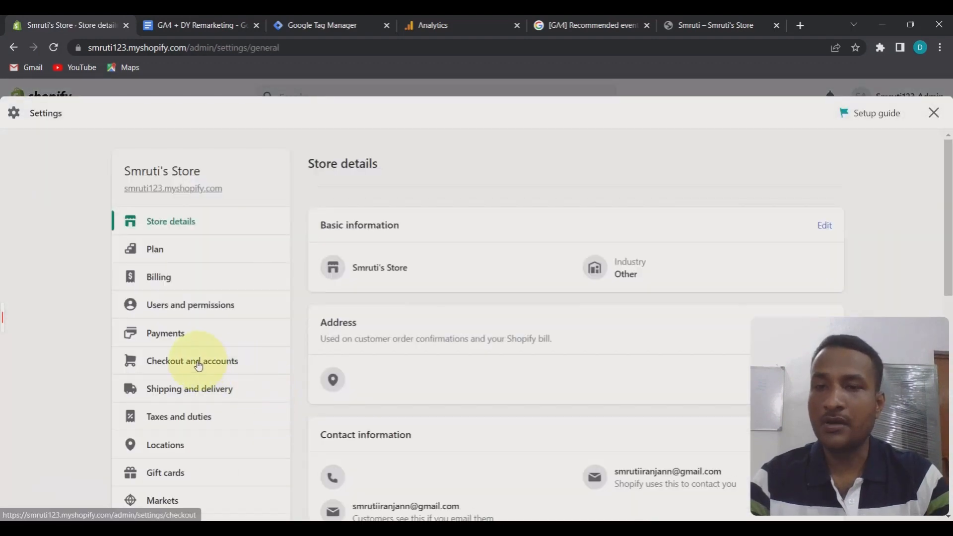
click(199, 366)
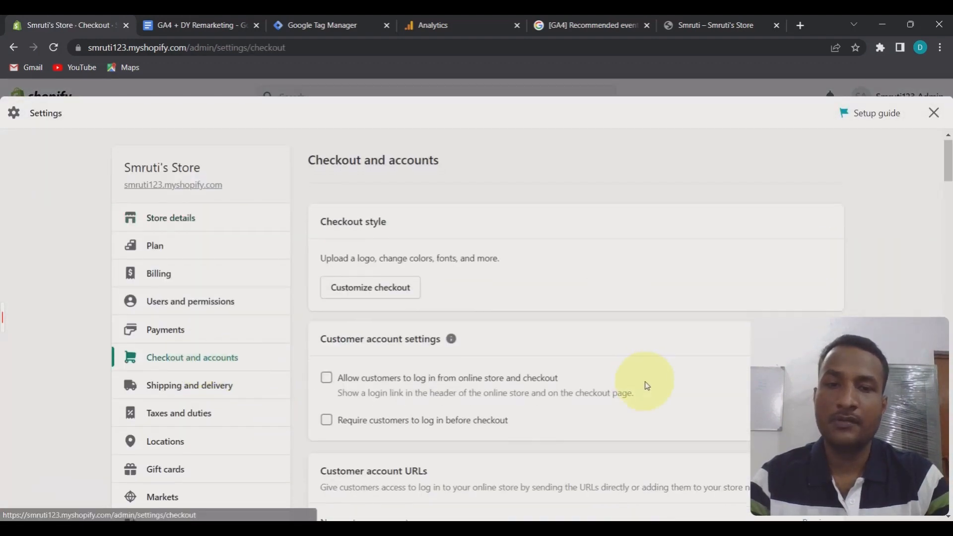
scroll(645, 385, down, 15)
scroll(647, 385, down, 20)
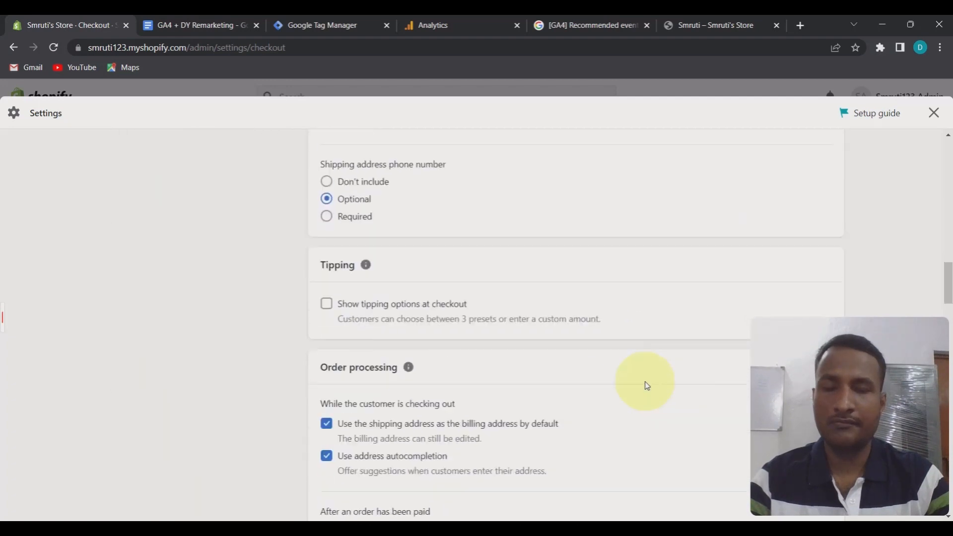
scroll(648, 386, down, 6)
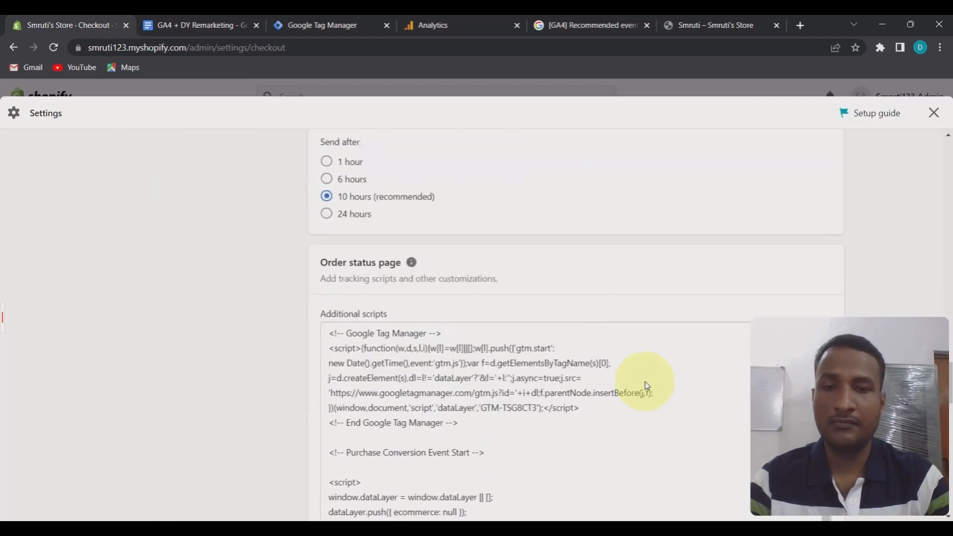
scroll(646, 386, up, 1)
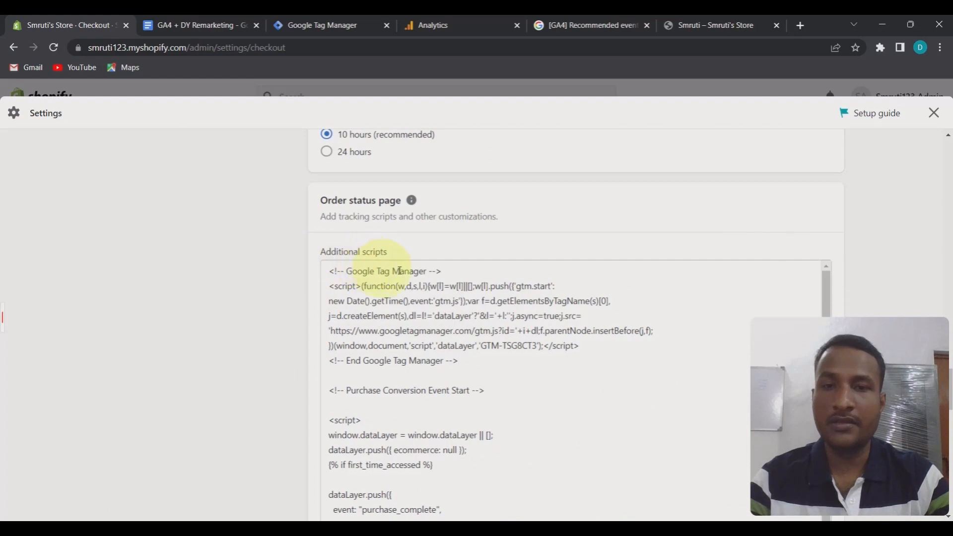
scroll(617, 245, down, 4)
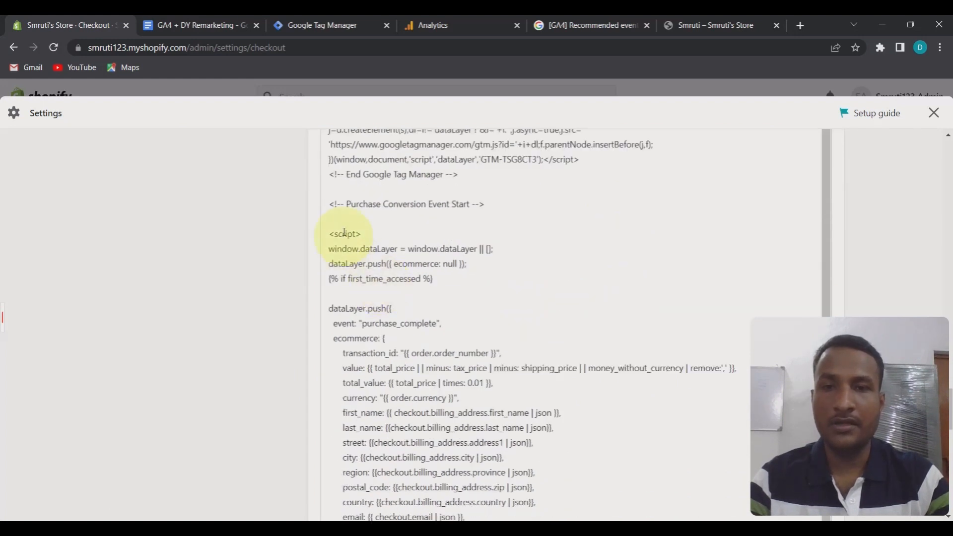
Examine the Purchase Conversion Event and DY Remarketing Data Layer blocks in the order status page's Additional scripts
drag(332, 209, 395, 392)
drag(355, 372, 376, 409)
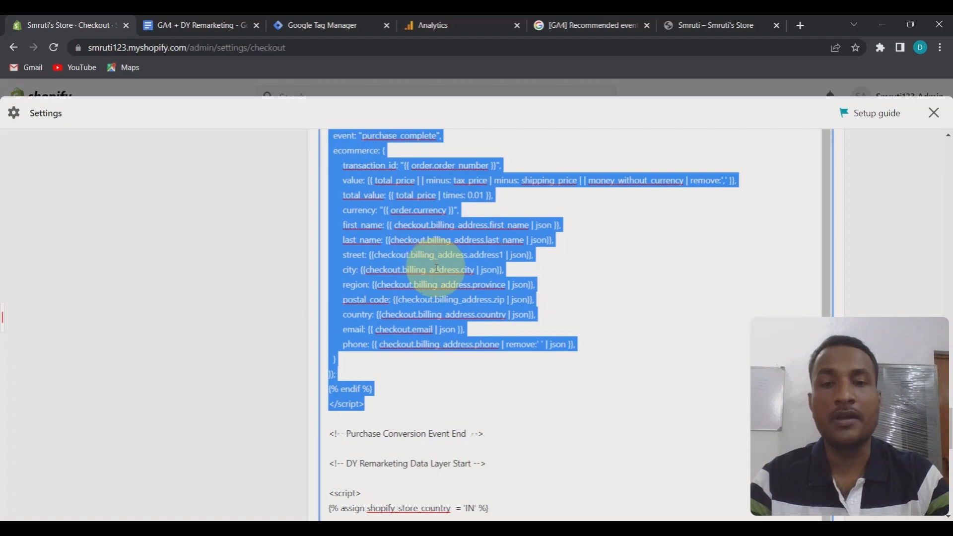
click(442, 300)
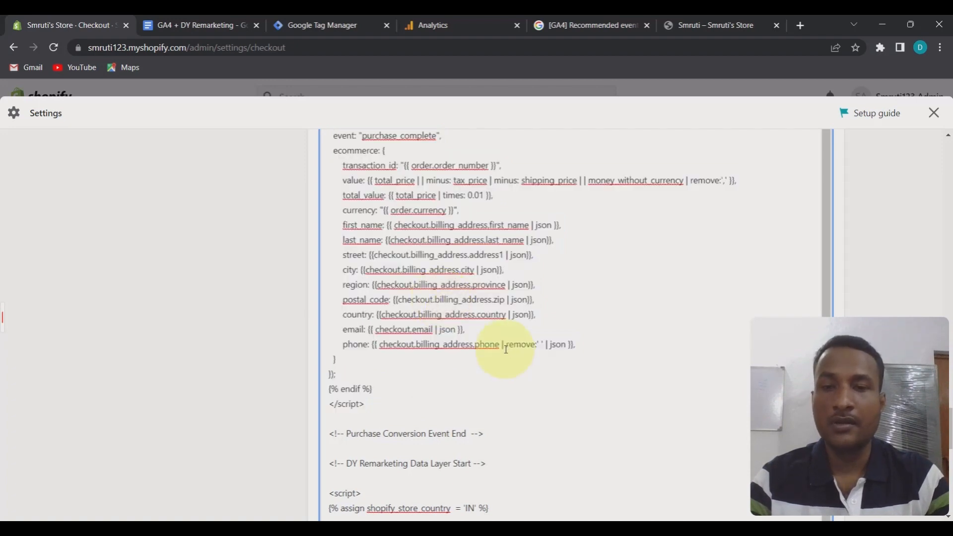
scroll(506, 349, down, 6)
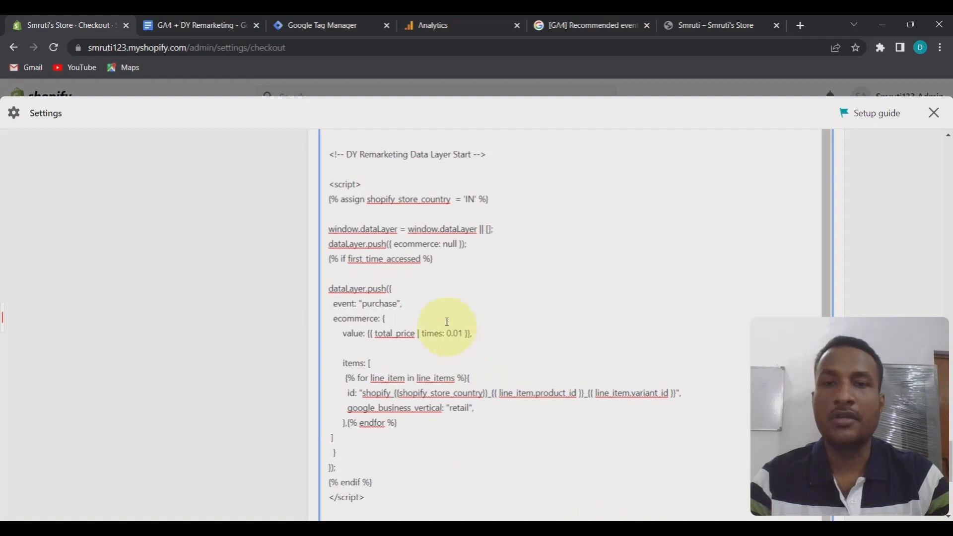
scroll(387, 268, up, 1)
drag(326, 216, 403, 517)
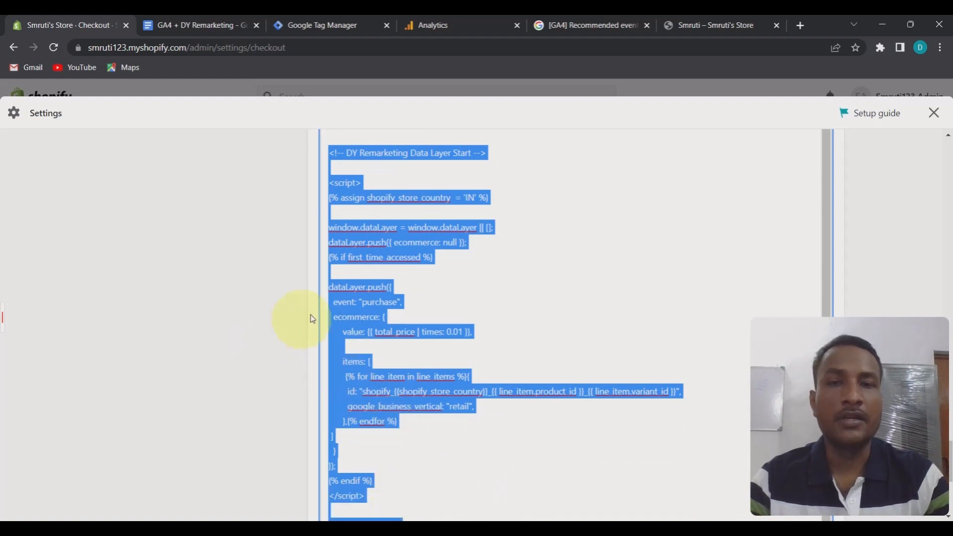
click(287, 323)
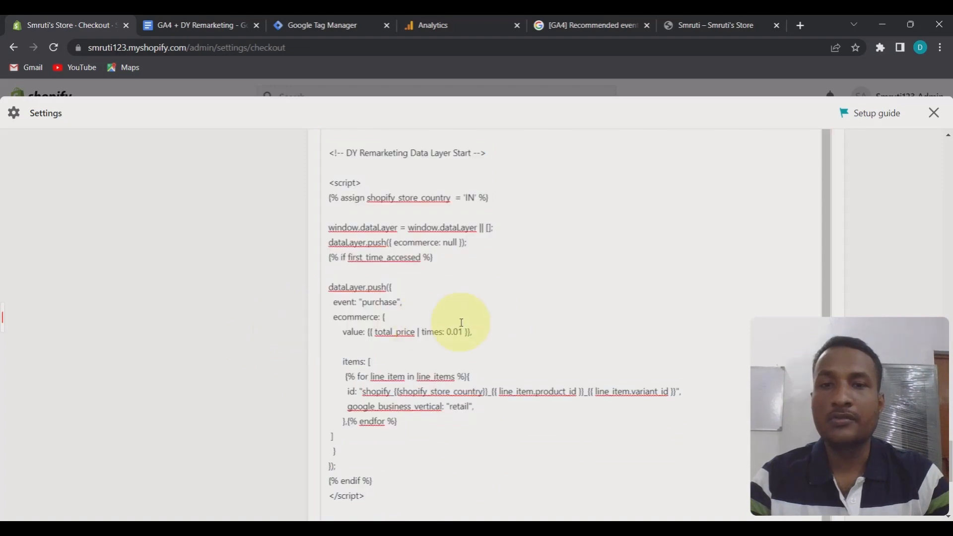
scroll(288, 283, up, 1)
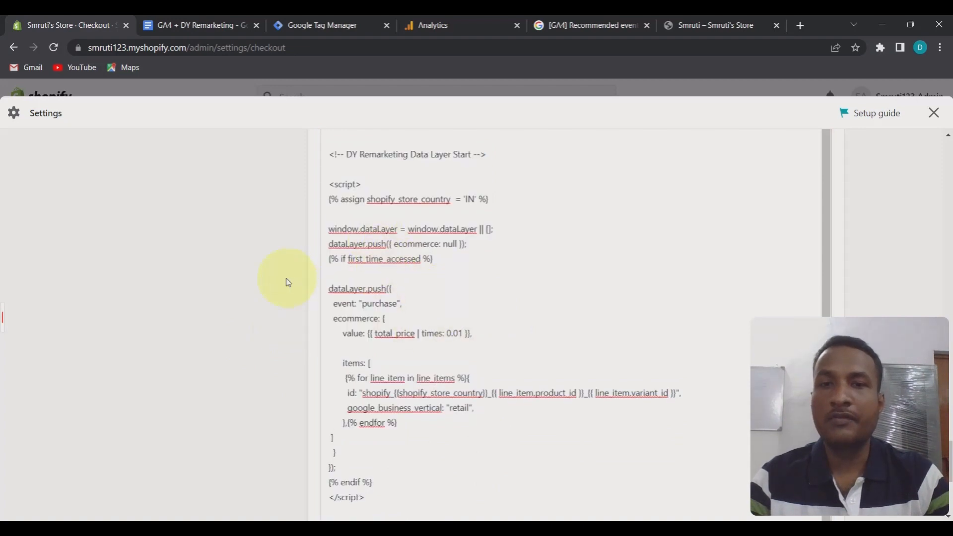
scroll(290, 290, up, 1)
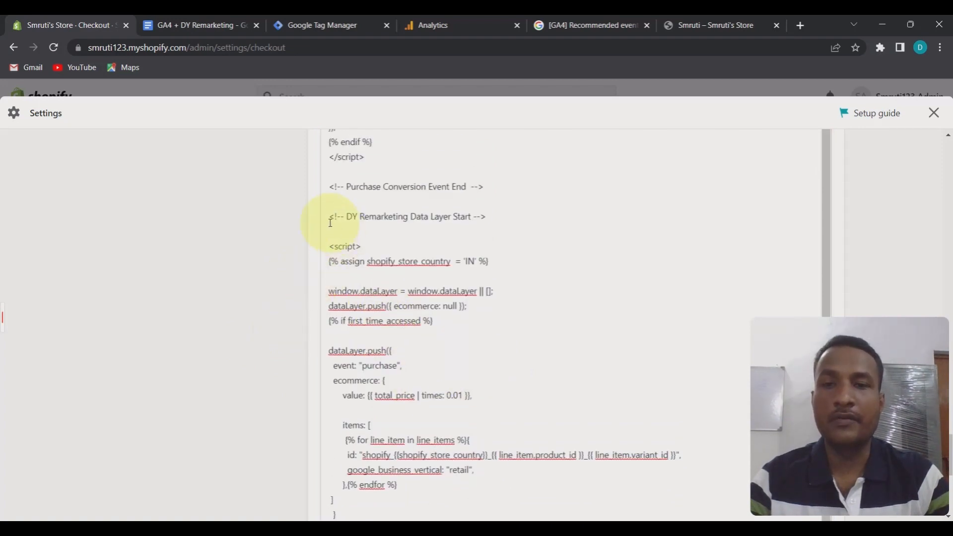
Replace the whole DY Remarketing Data Layer block in Additional scripts with the copied checkout code, save, and close the settings
drag(328, 219, 495, 482)
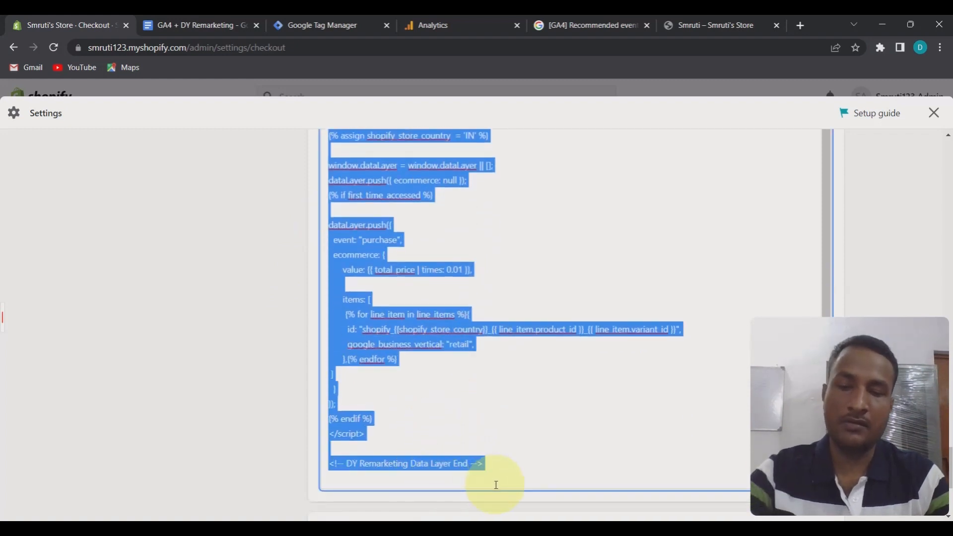
key(ctrl+v)
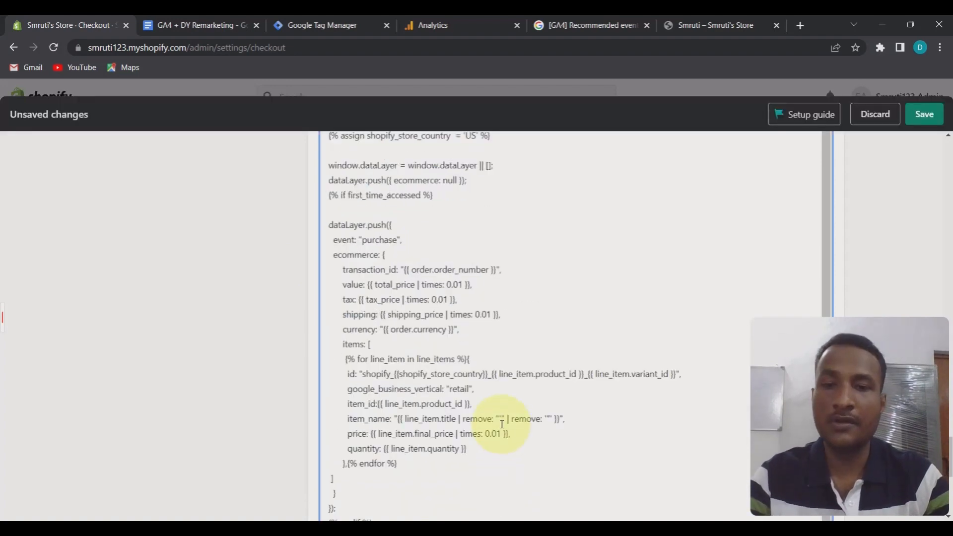
scroll(510, 455, down, 5)
scroll(499, 421, up, 3)
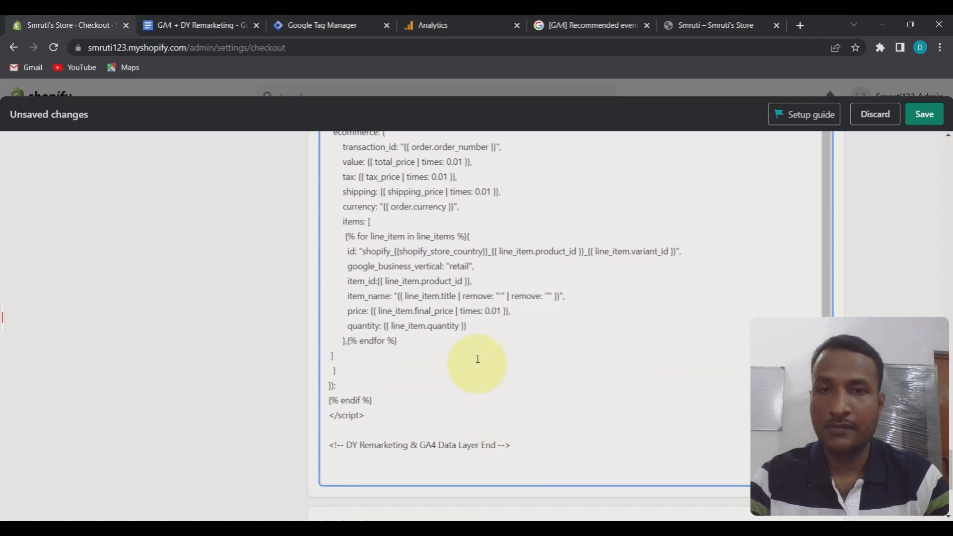
scroll(477, 358, up, 4)
scroll(436, 322, up, 3)
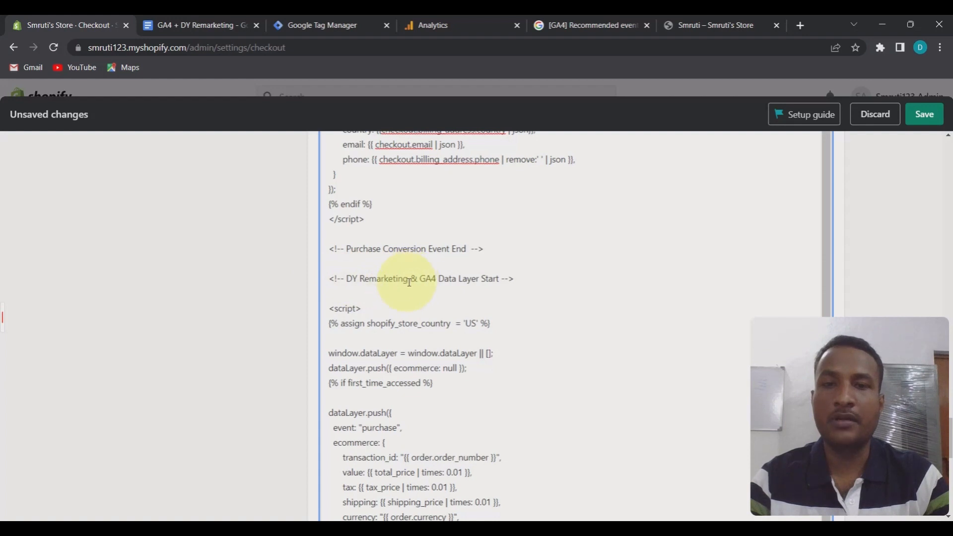
drag(325, 277, 539, 387)
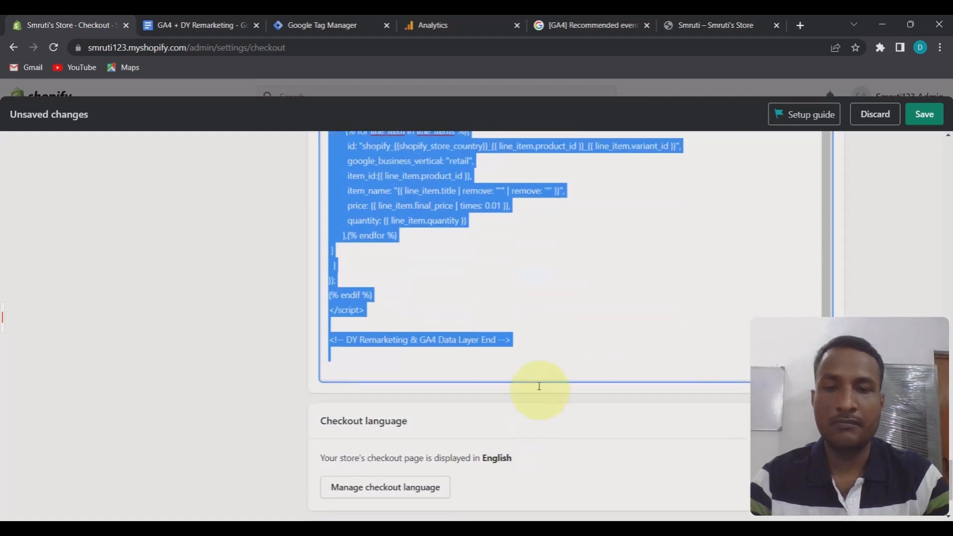
click(264, 319)
click(925, 115)
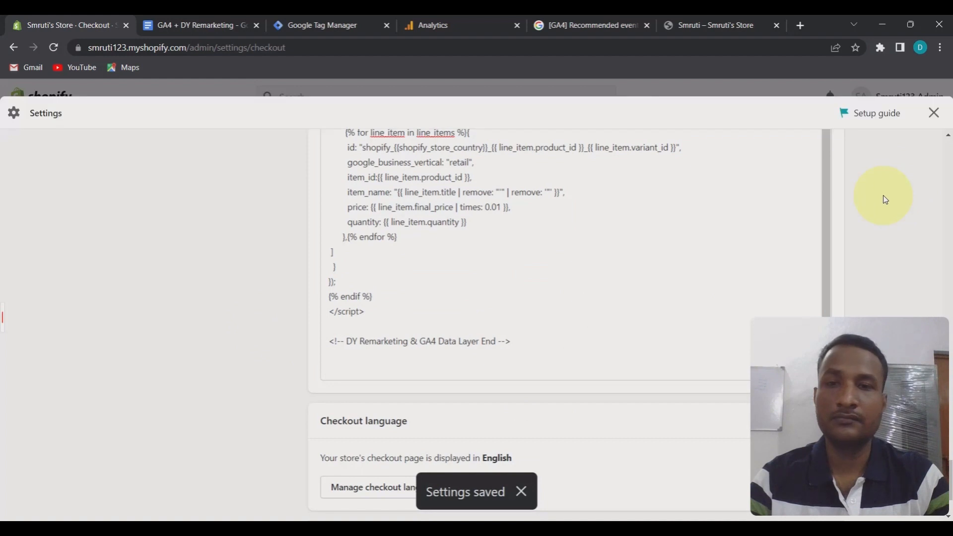
click(933, 112)
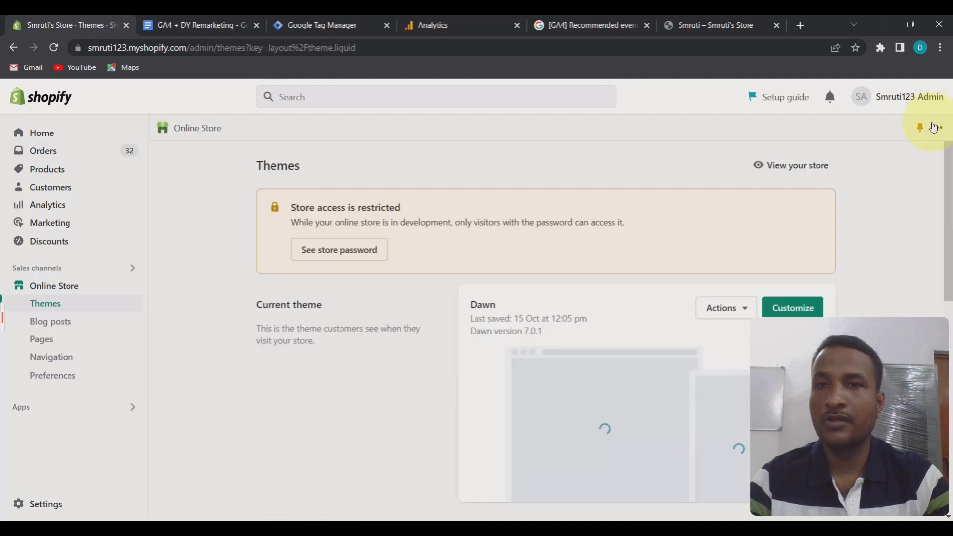
Switch to the GA4 + DY Remarketing document and review the Code For add to cart block
click(193, 25)
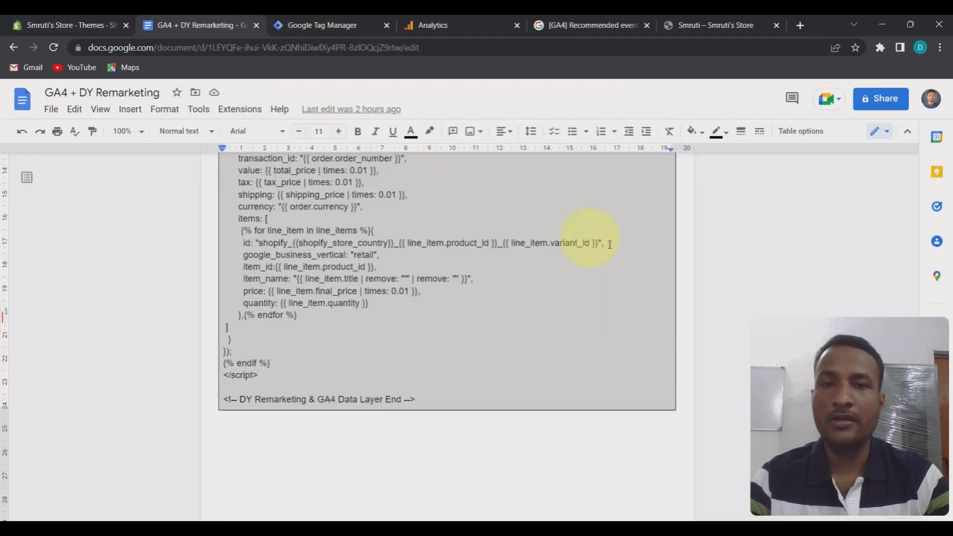
scroll(695, 357, down, 5)
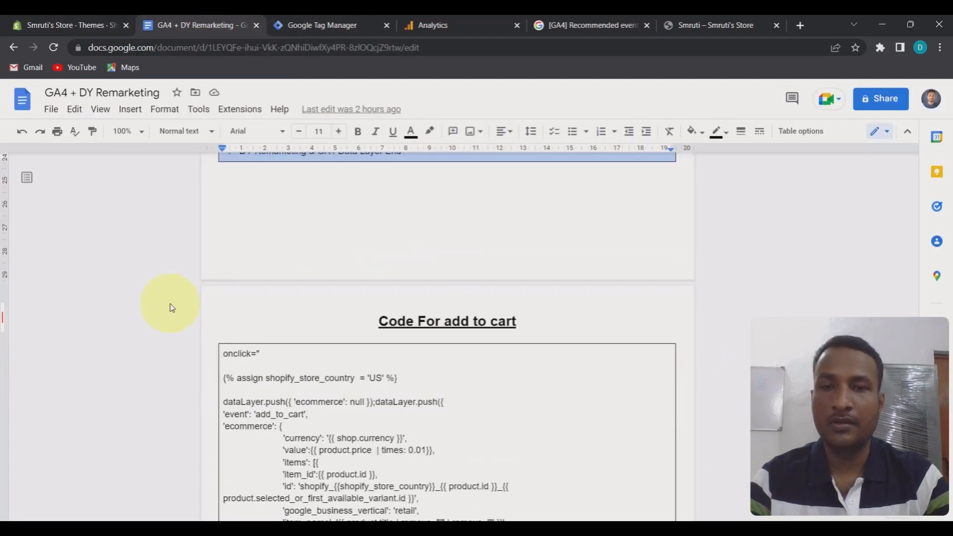
scroll(149, 304, down, 1)
click(228, 303)
drag(224, 294, 260, 498)
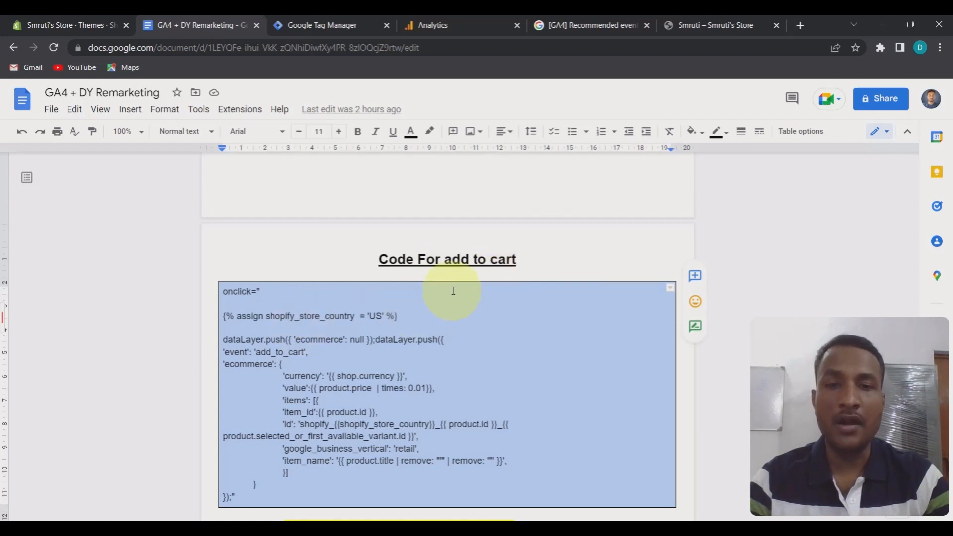
click(417, 341)
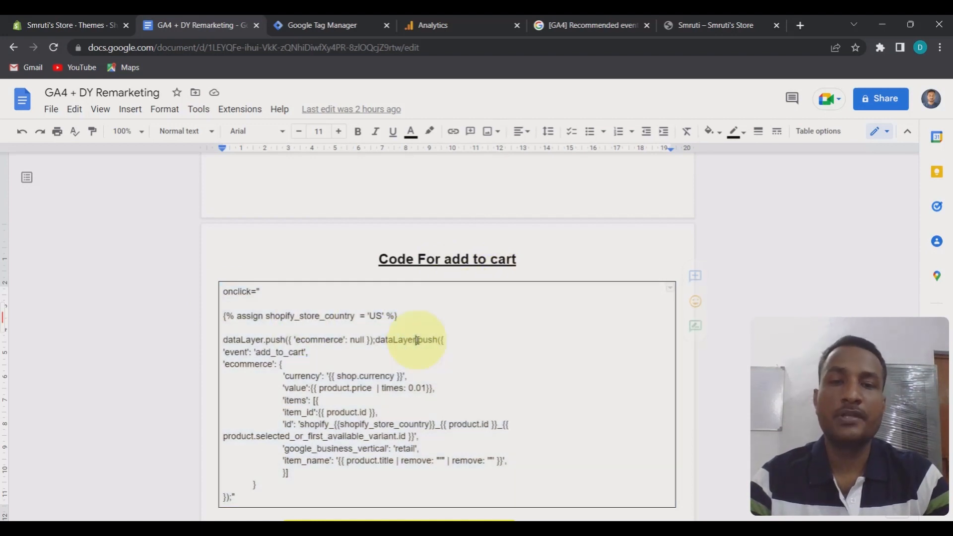
In the storefront preview, open the Bedside Table product from Featured products and look at its Add to cart button
click(714, 26)
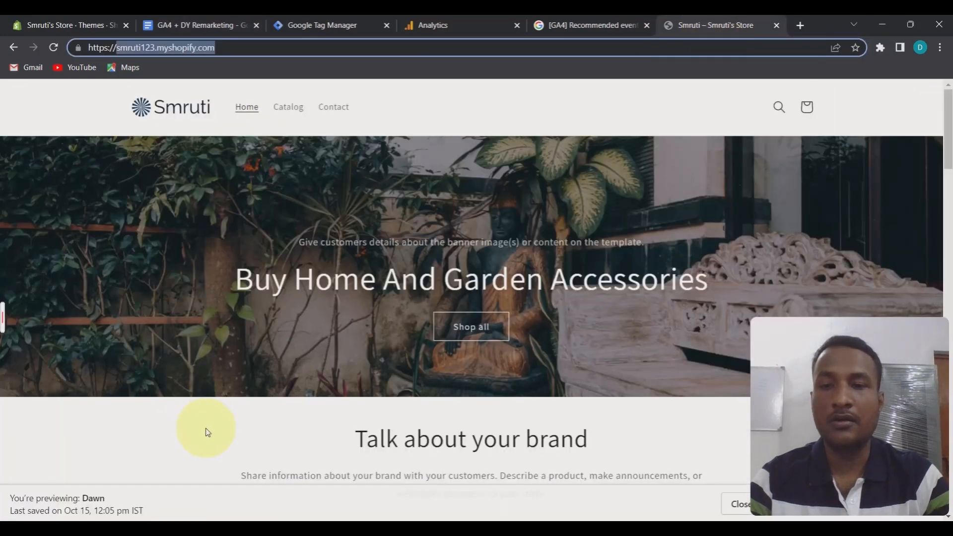
scroll(531, 404, down, 3)
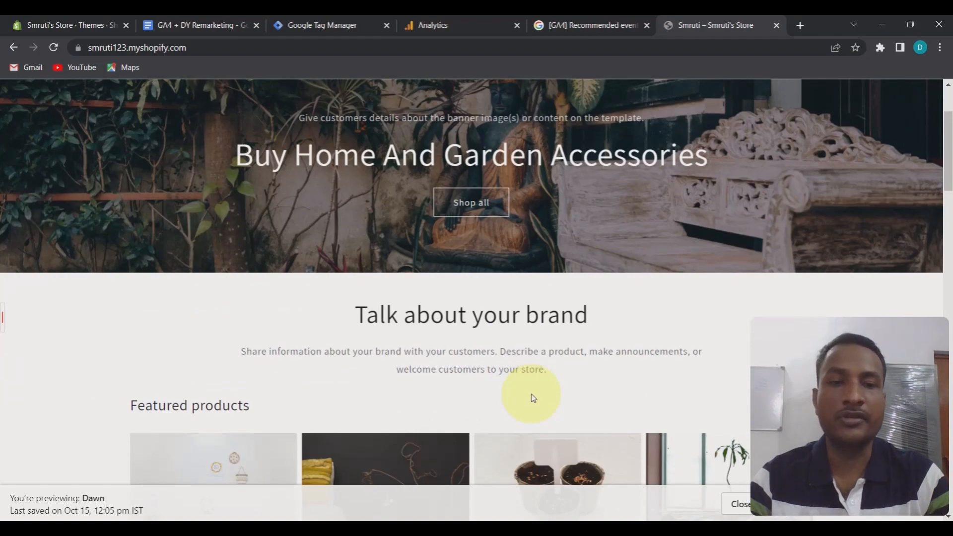
scroll(531, 398, down, 5)
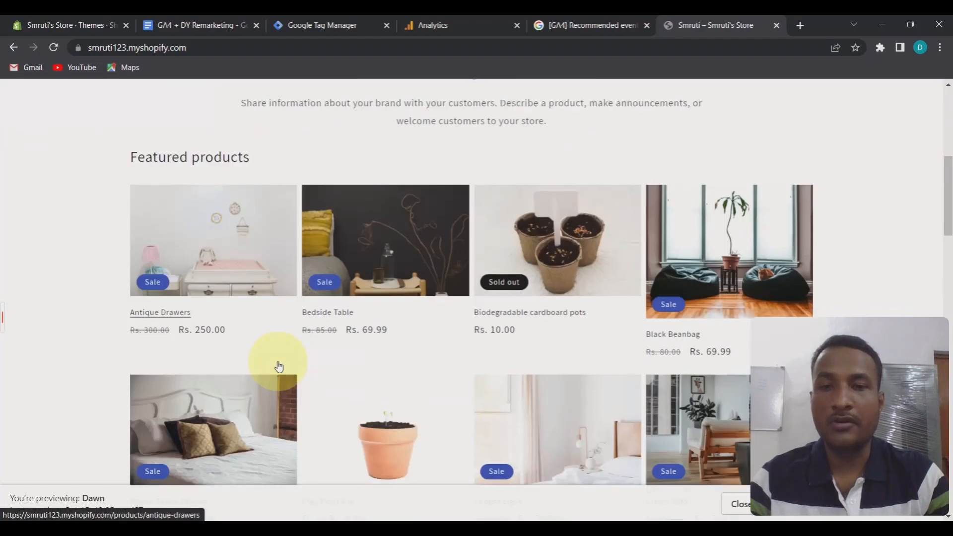
click(397, 261)
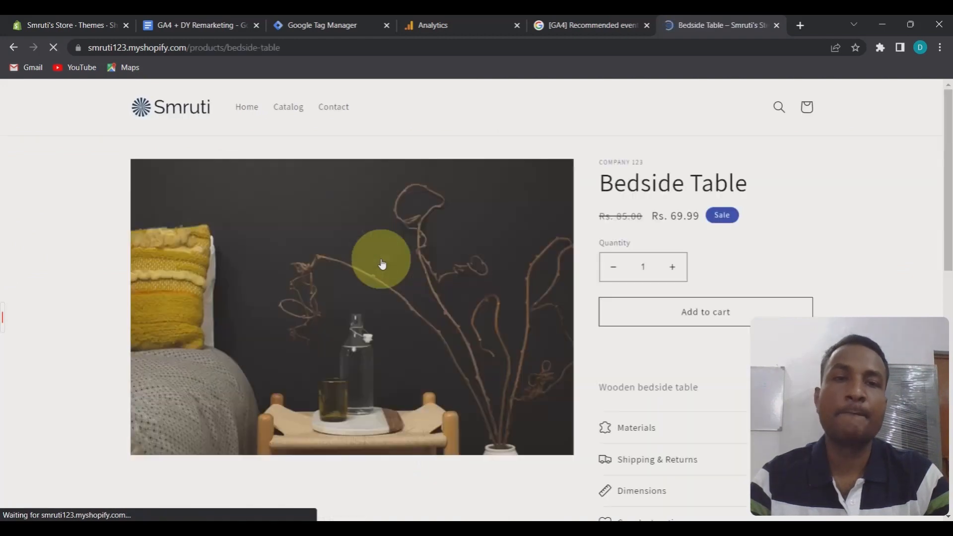
scroll(864, 243, down, 1)
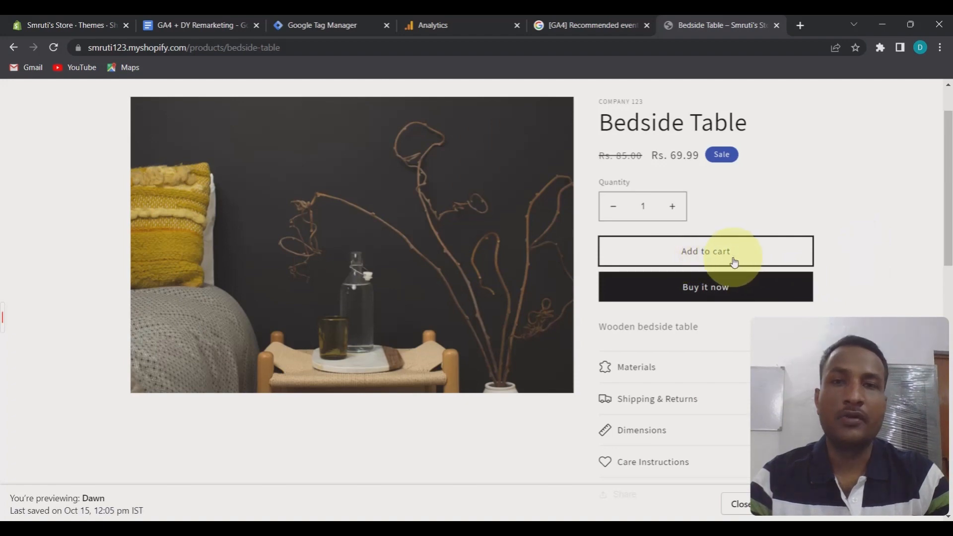
Return to the Shopify admin, open the Dawn theme's code for editing, and expand the Sections folder
click(59, 19)
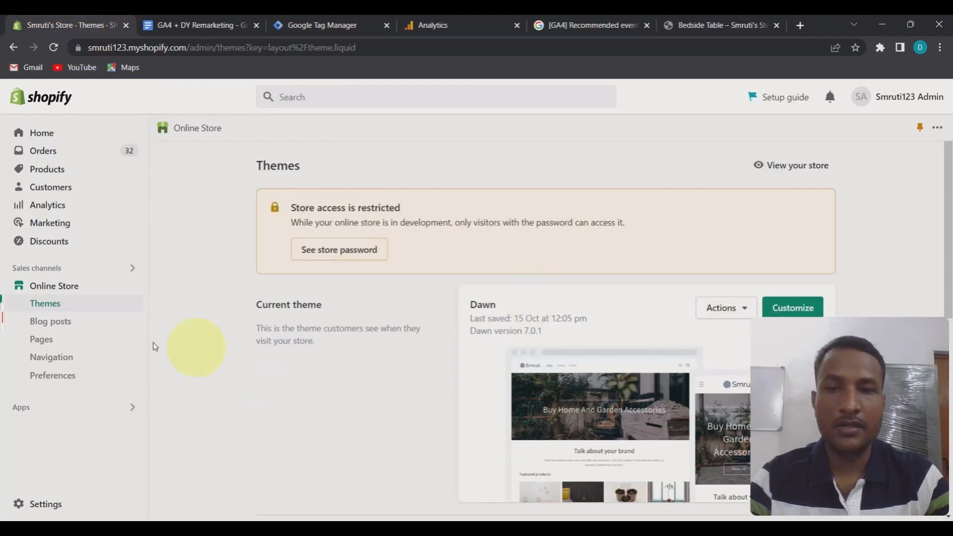
click(733, 317)
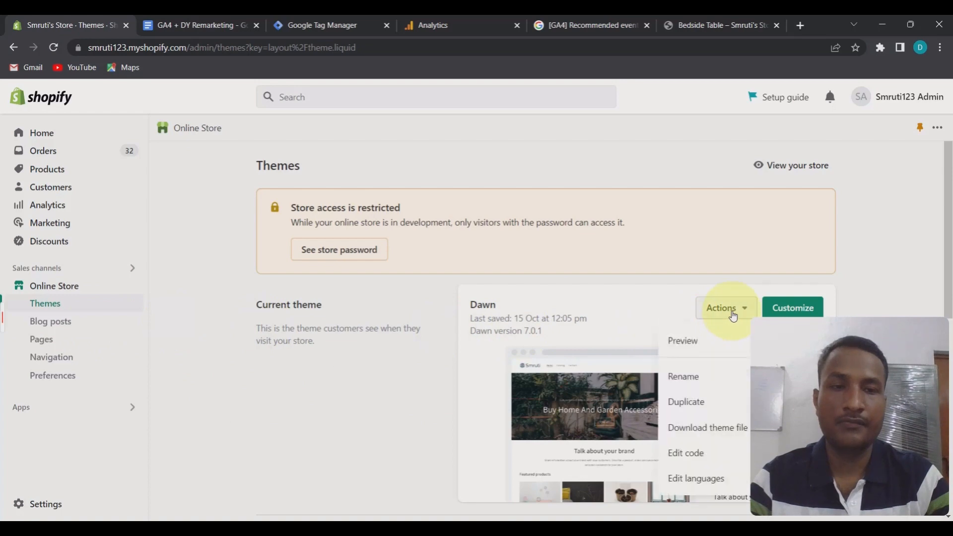
click(685, 453)
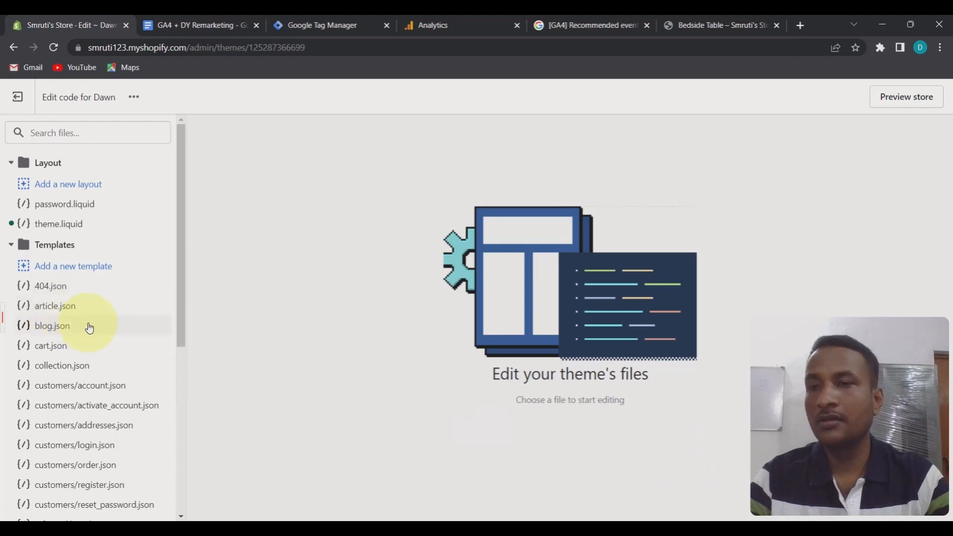
scroll(87, 327, down, 4)
scroll(89, 328, down, 3)
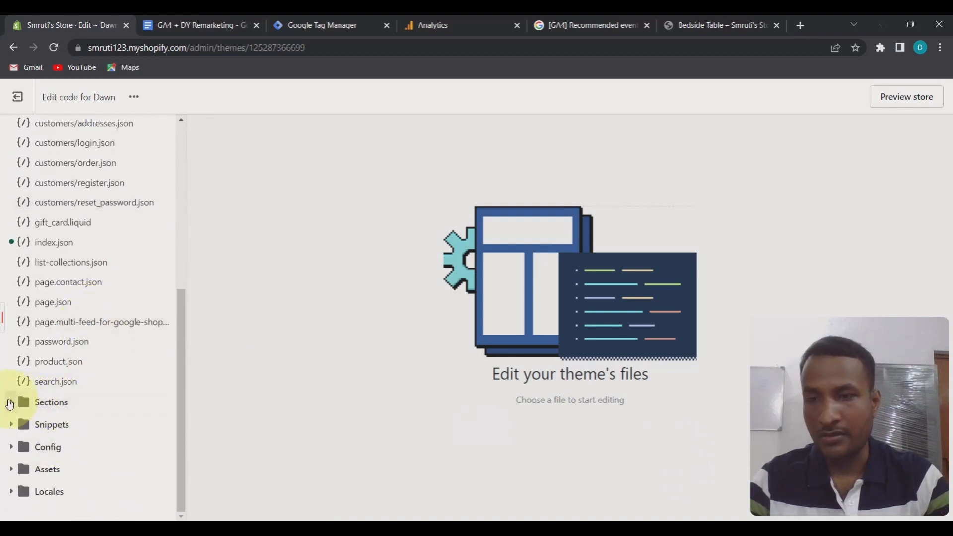
click(11, 403)
scroll(91, 404, down, 6)
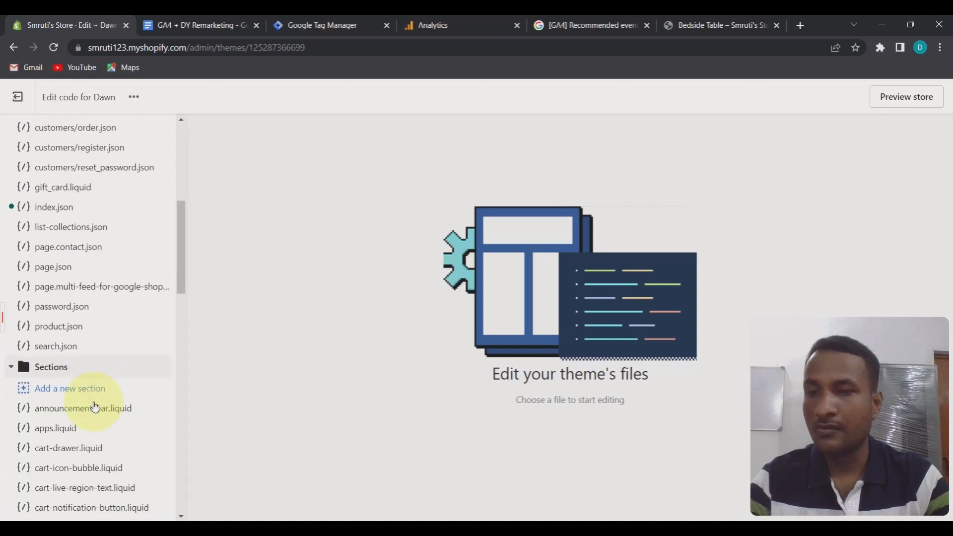
Open the main-product.liquid file from the theme's Sections folder
scroll(95, 406, down, 10)
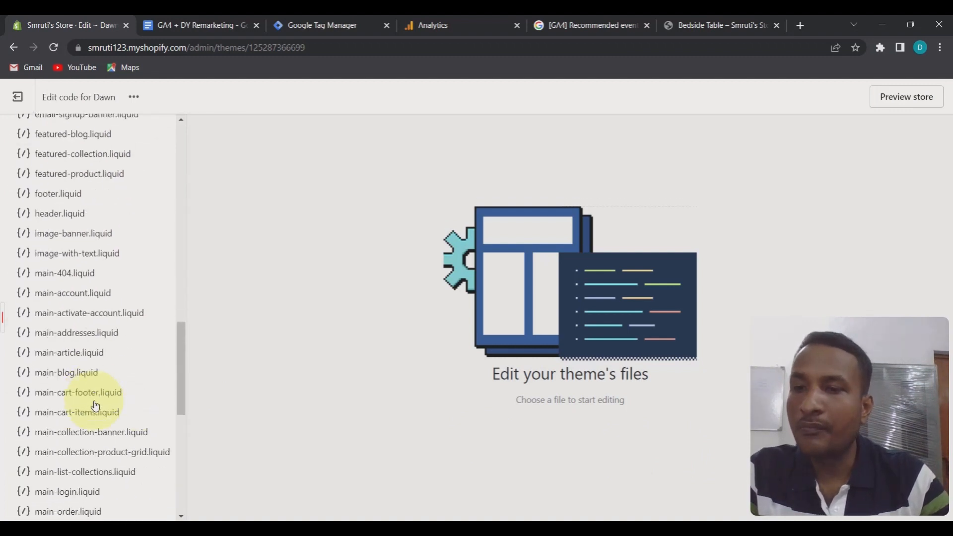
scroll(95, 404, down, 3)
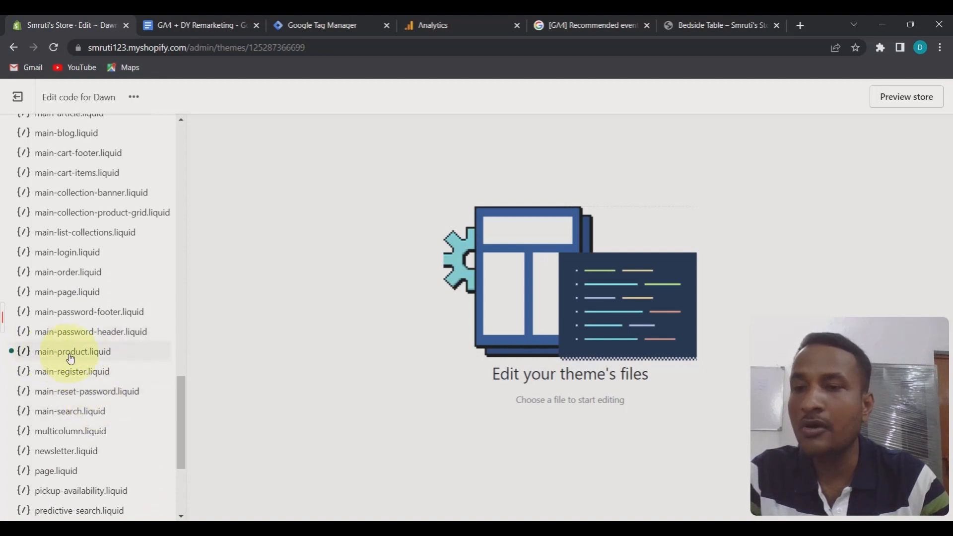
click(116, 357)
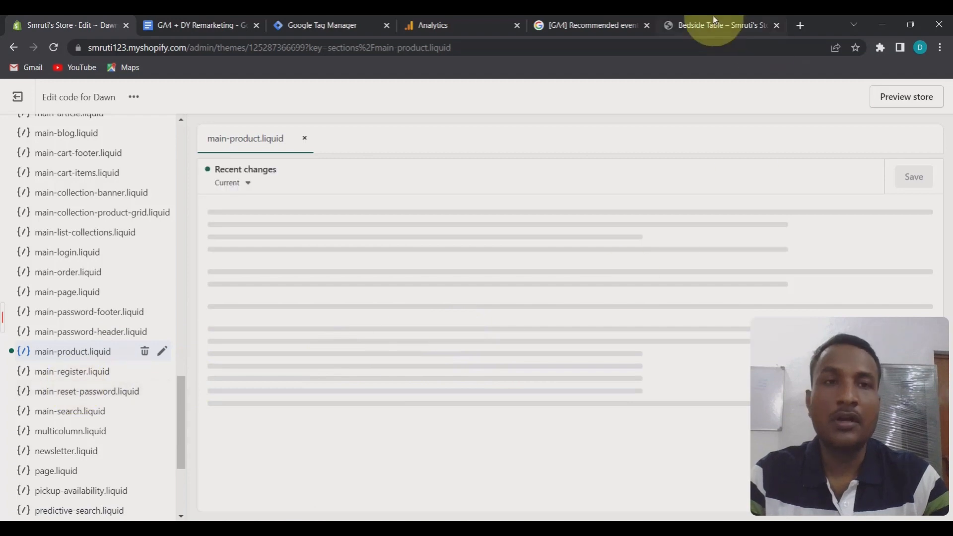
Review the Bedside Table product page, the GA4 recommended ecommerce events list and the start of the main-product.liquid code
click(717, 27)
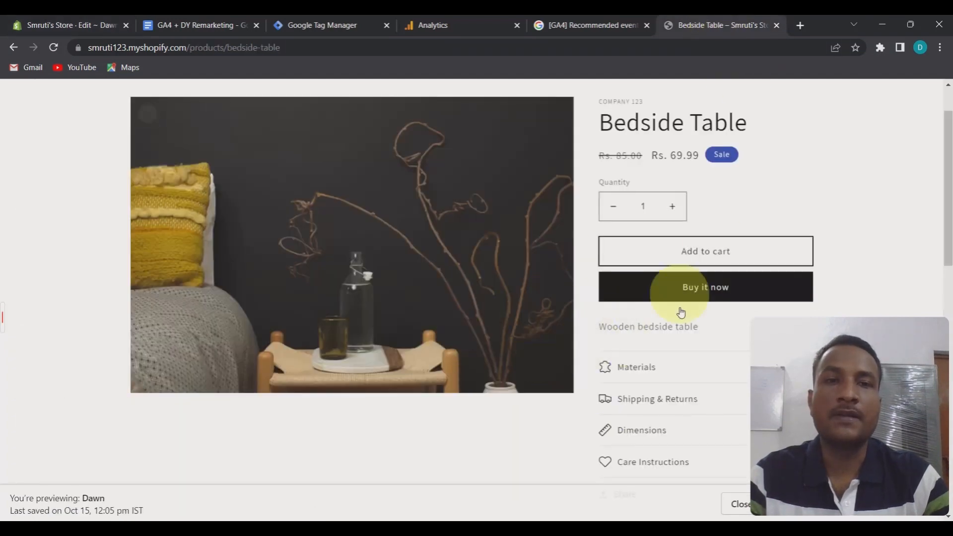
scroll(595, 391, down, 3)
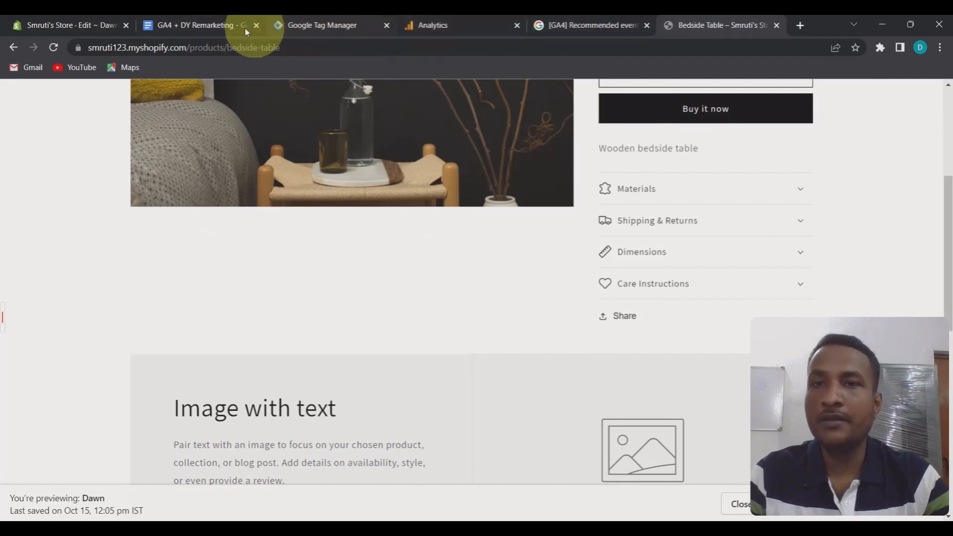
click(74, 26)
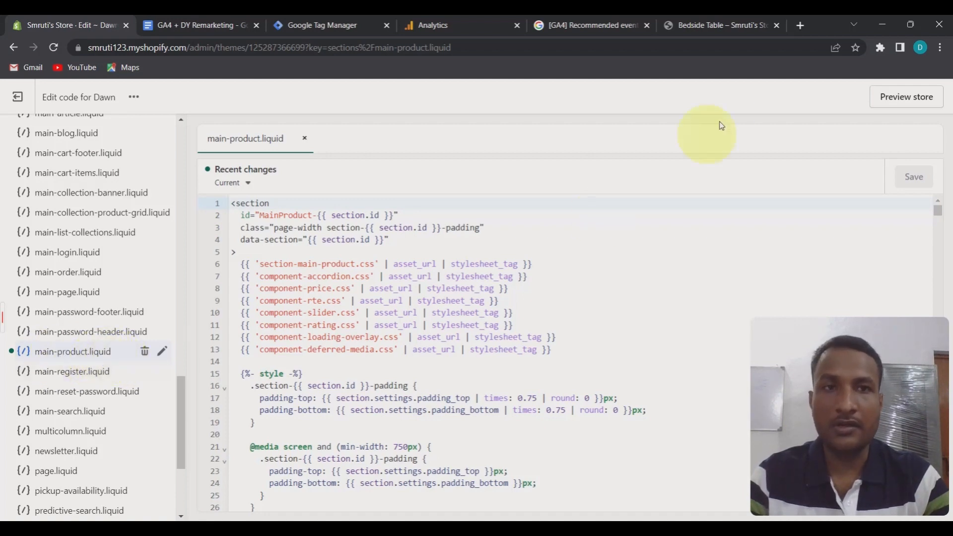
click(717, 26)
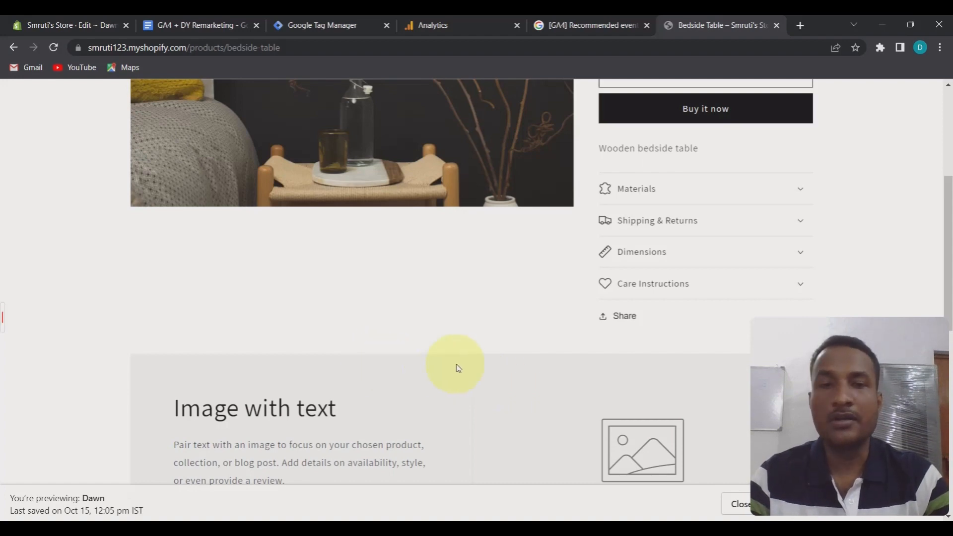
scroll(467, 368, up, 3)
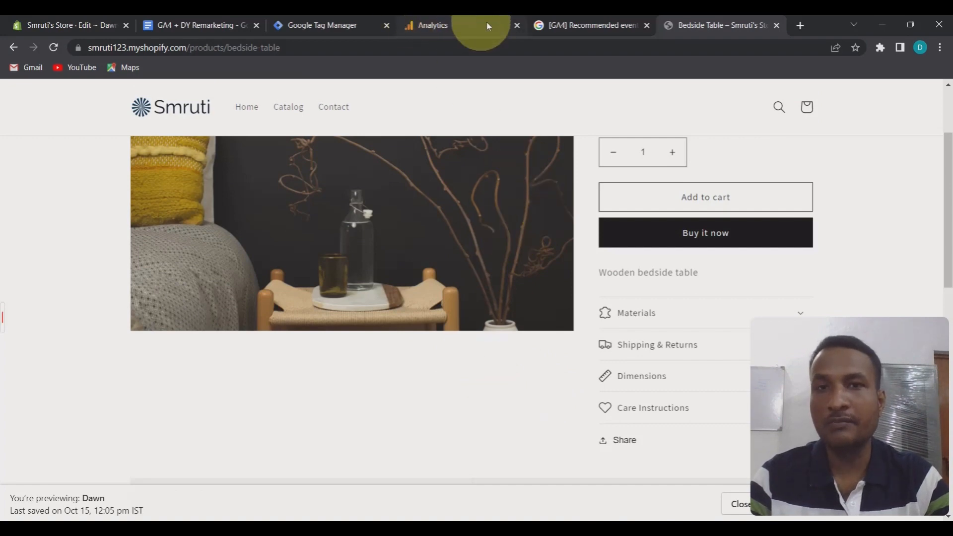
click(575, 28)
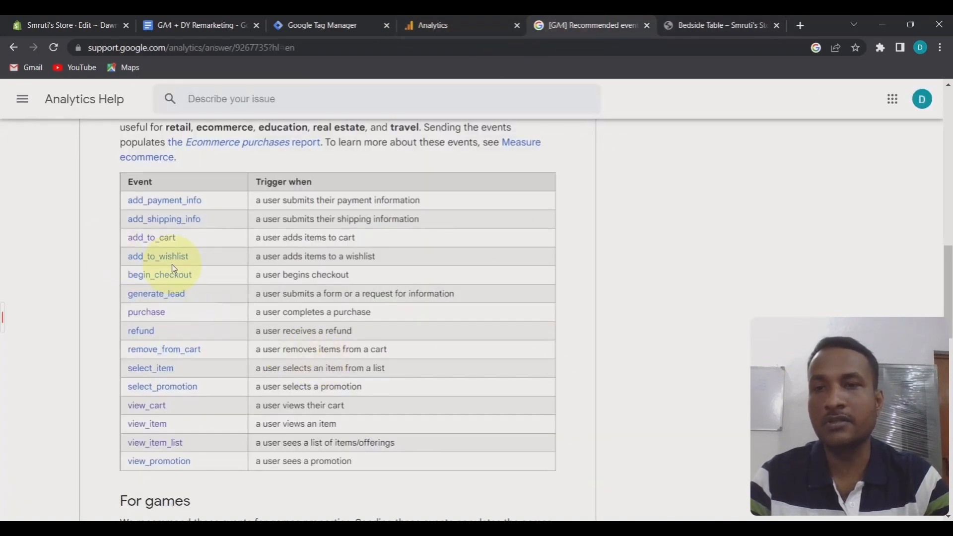
click(80, 25)
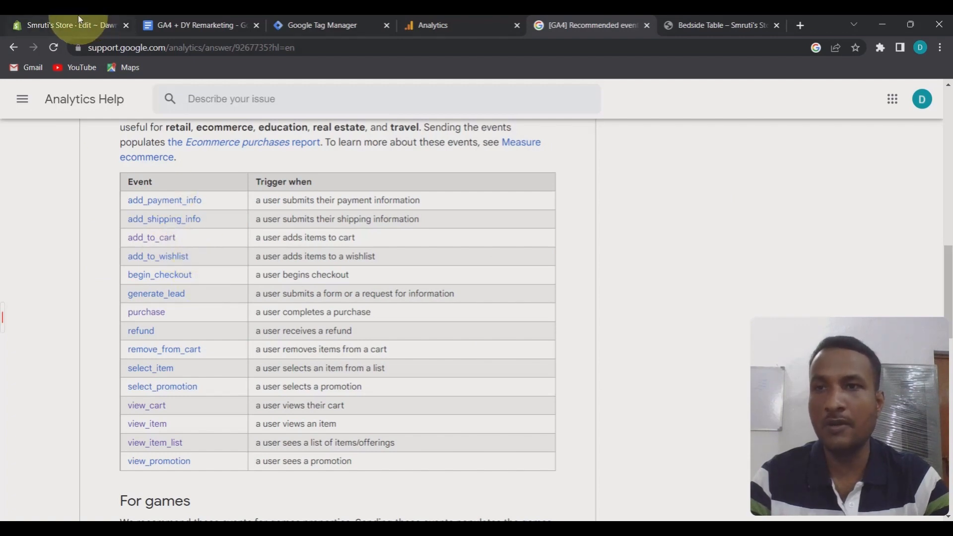
scroll(422, 390, down, 3)
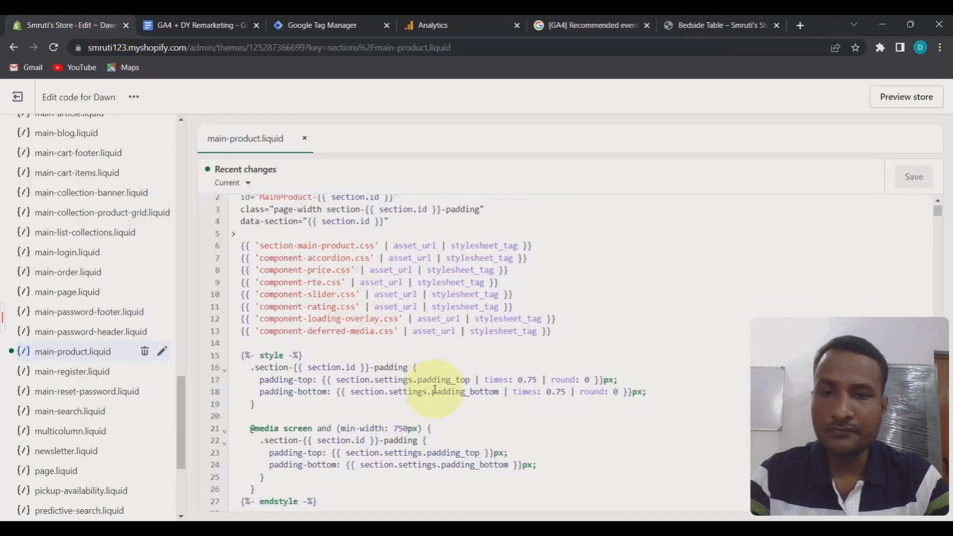
scroll(427, 388, up, 3)
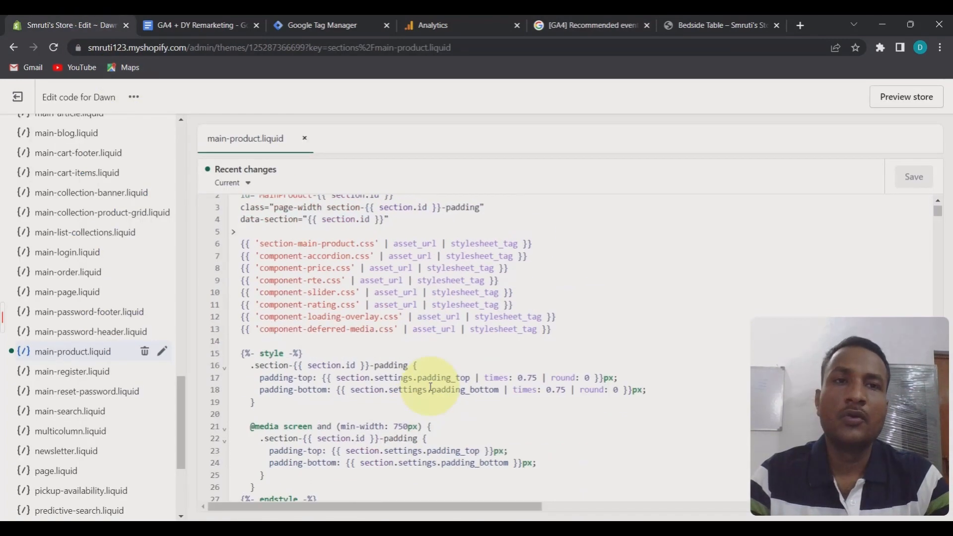
Inspect the Add to cart button on the Bedside Table page and select product-form__submit in its class attribute
click(701, 24)
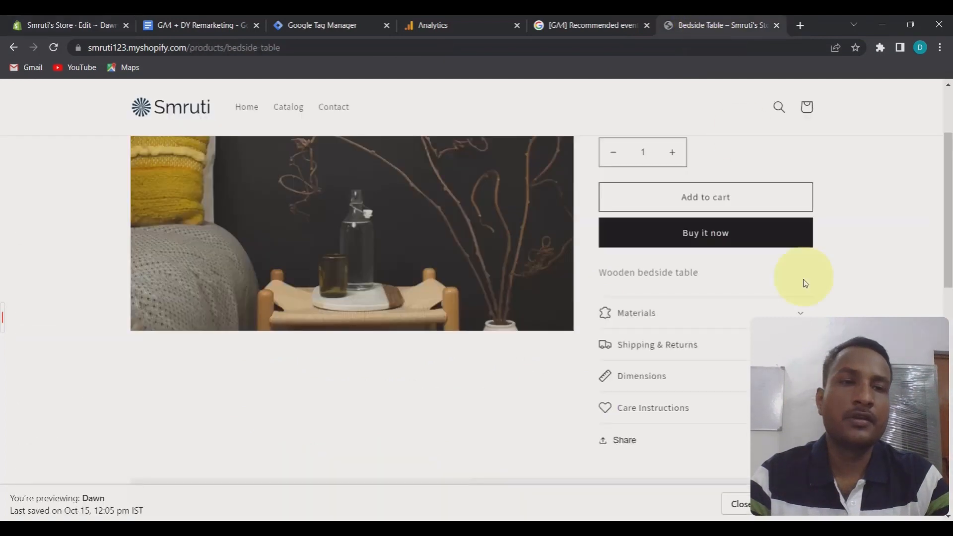
right_click(720, 203)
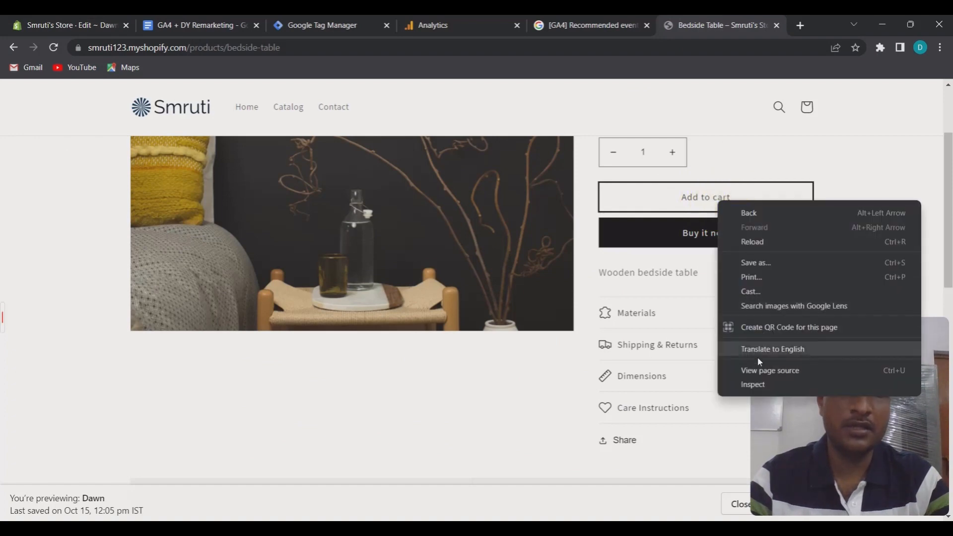
click(752, 386)
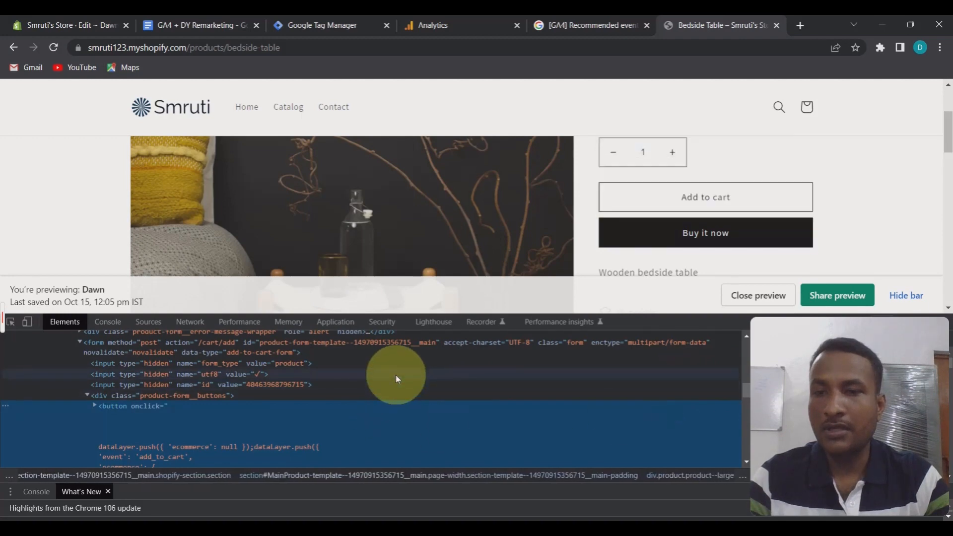
scroll(399, 386, down, 2)
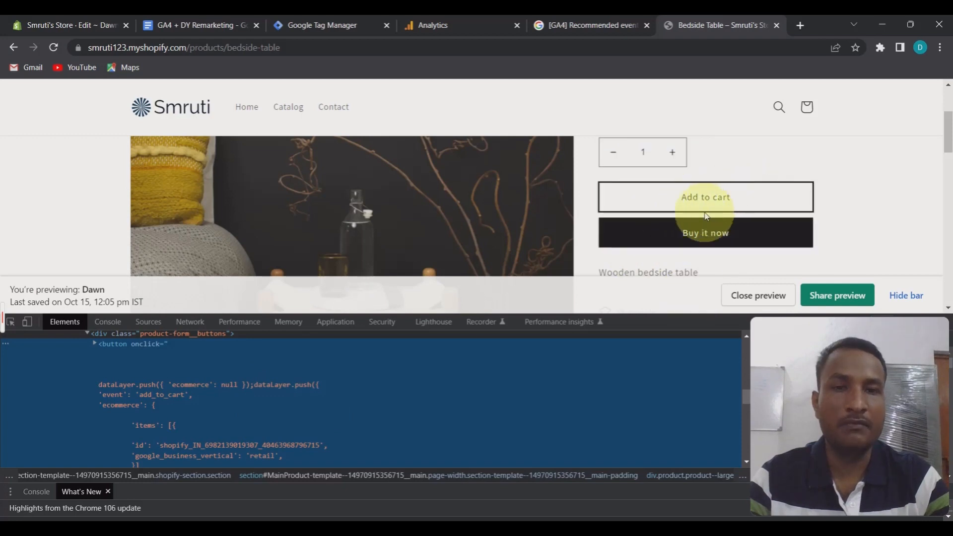
scroll(331, 422, down, 3)
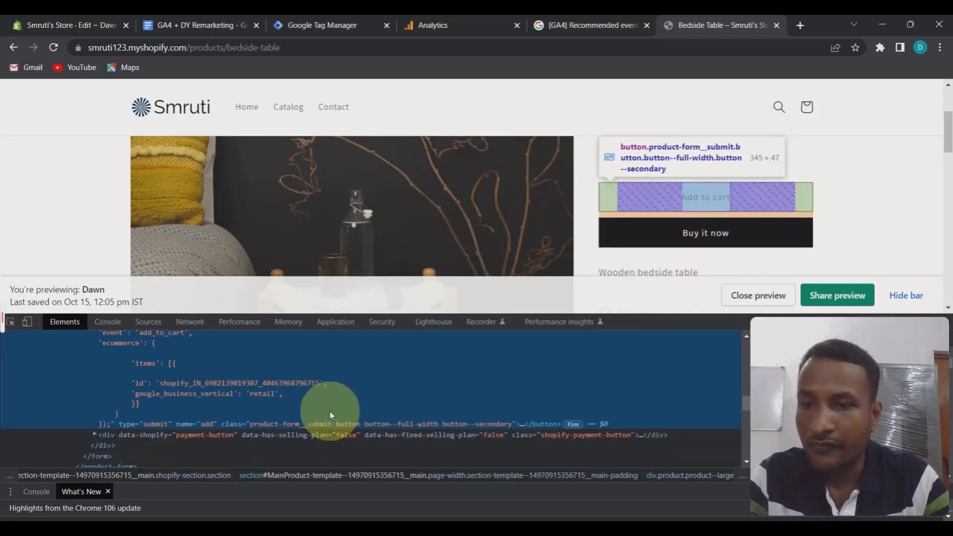
scroll(331, 415, down, 3)
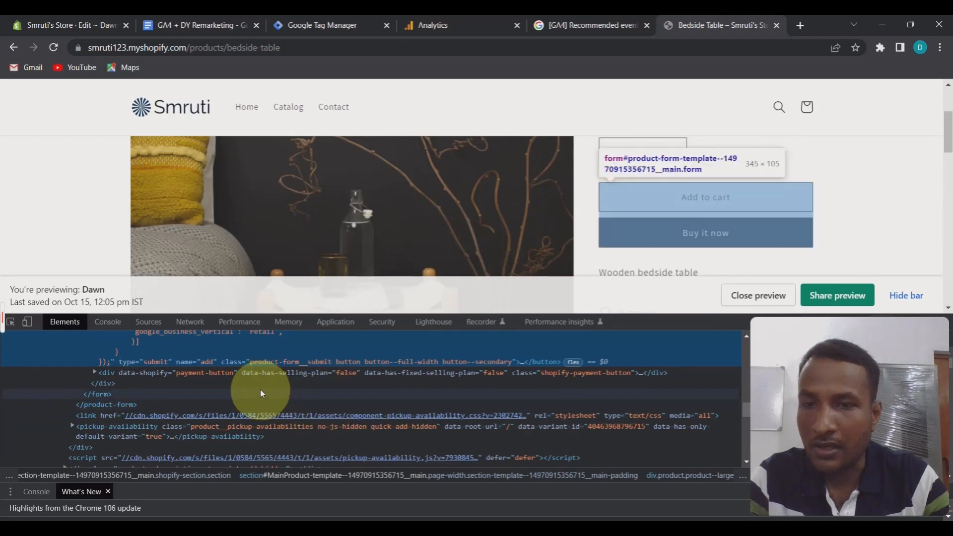
double_click(255, 362)
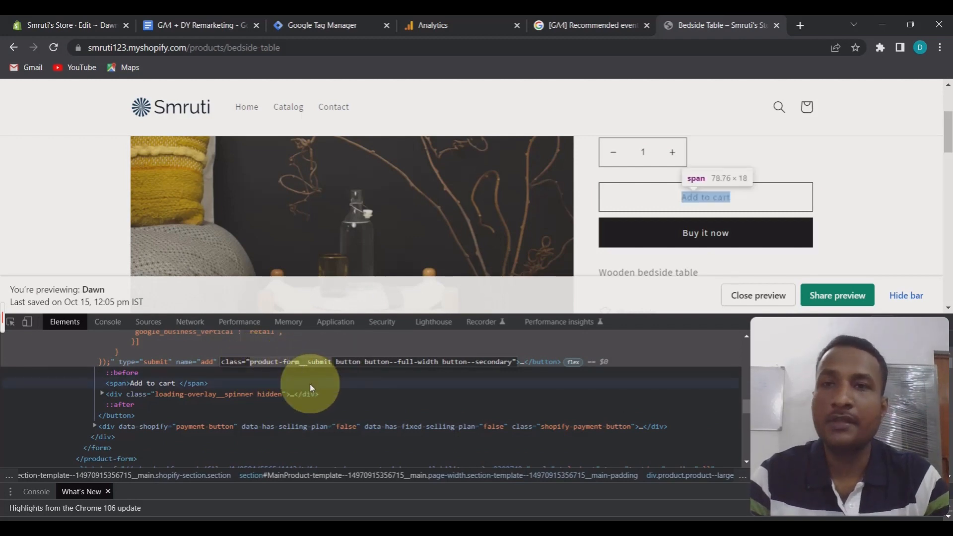
Search main-product.liquid for product-form__submit and compare the matching button code with the Bedside Table page
click(108, 20)
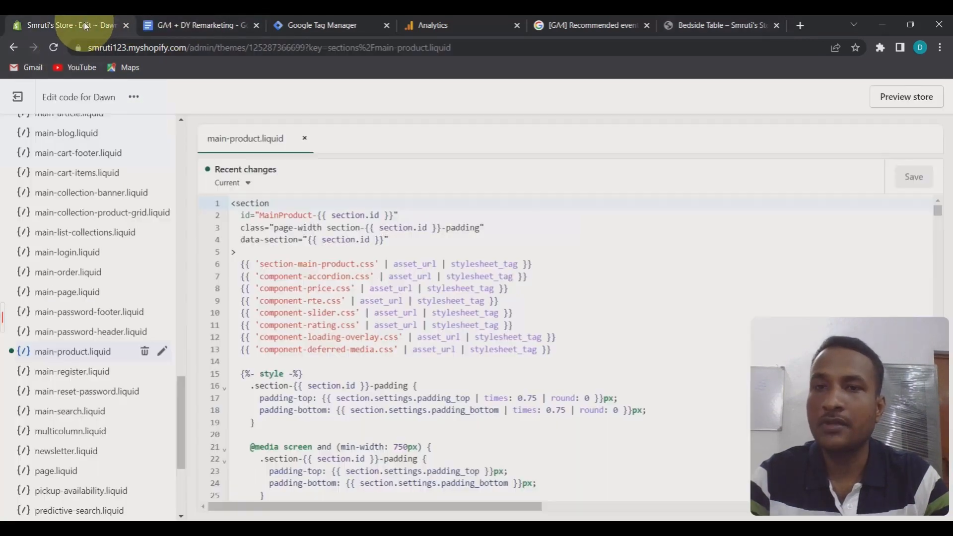
click(527, 314)
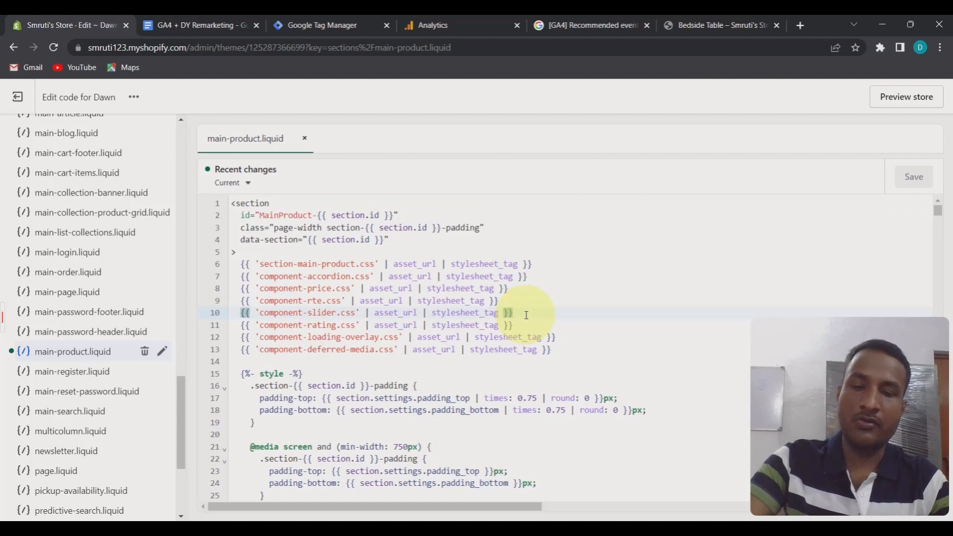
key(ctrl+f)
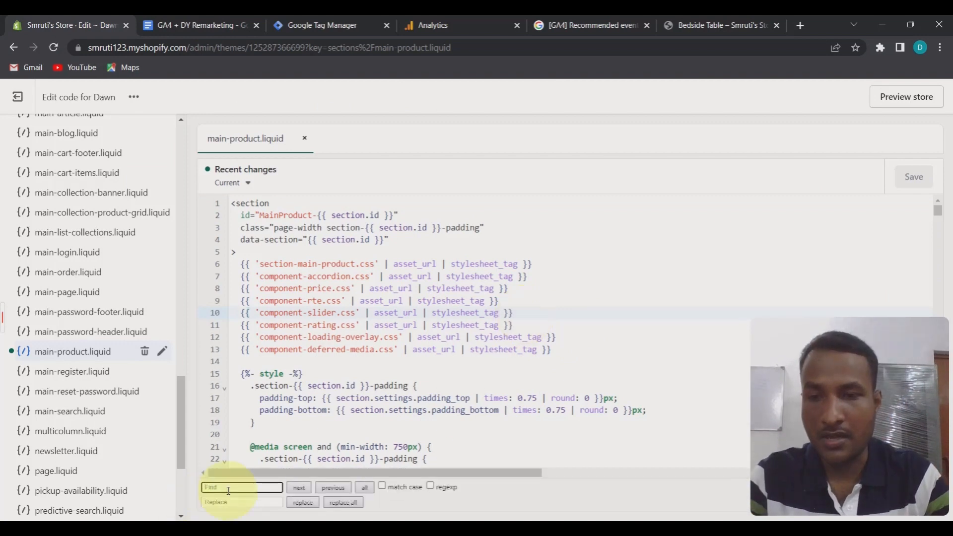
text(product-form__submit)
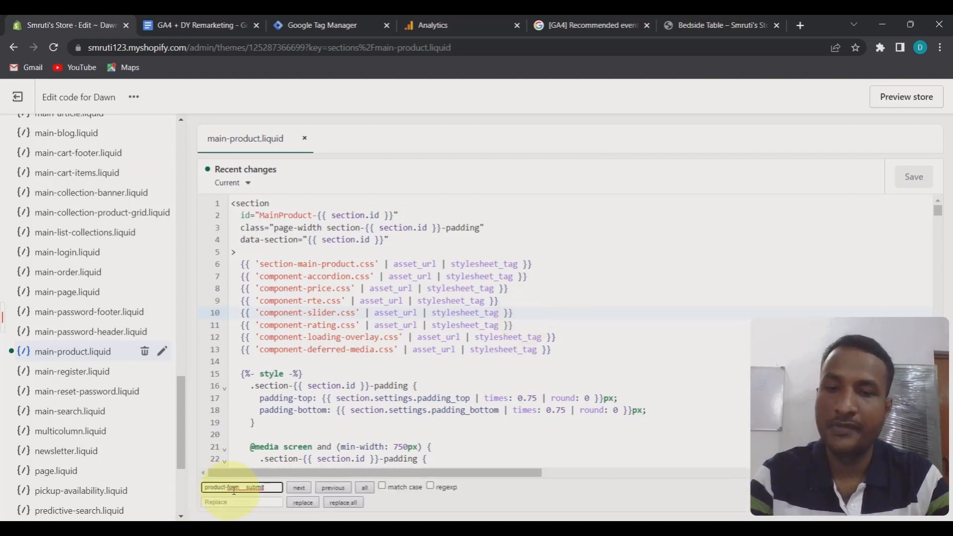
click(300, 489)
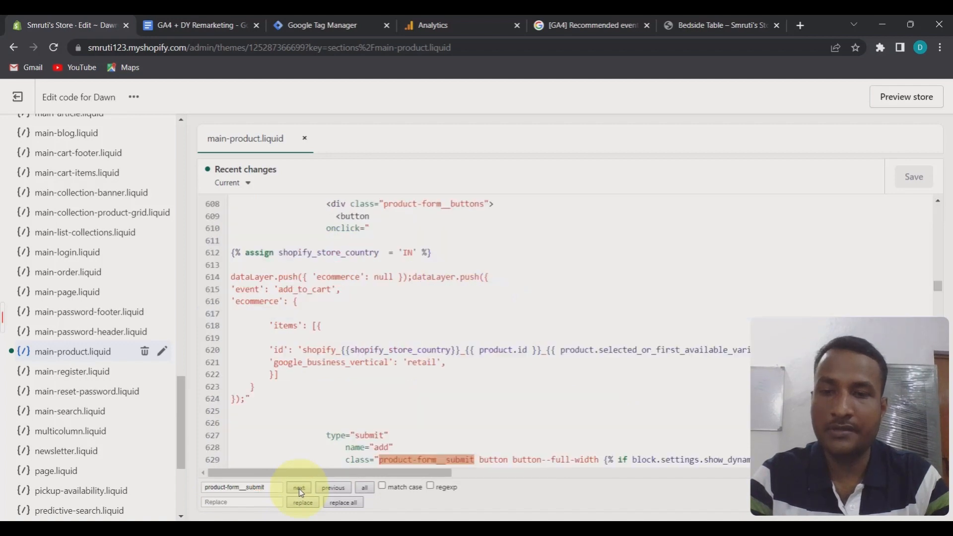
scroll(568, 400, down, 2)
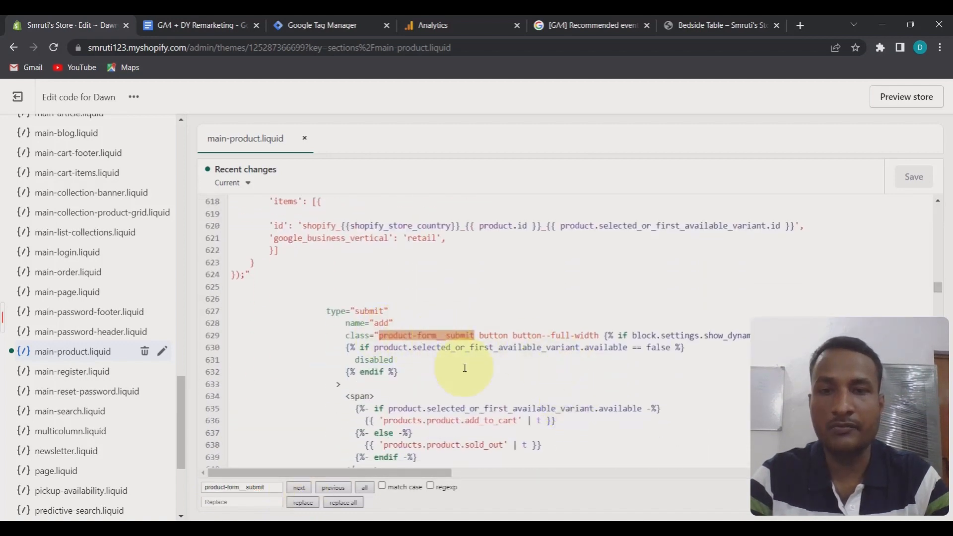
scroll(432, 352, up, 2)
scroll(422, 342, down, 2)
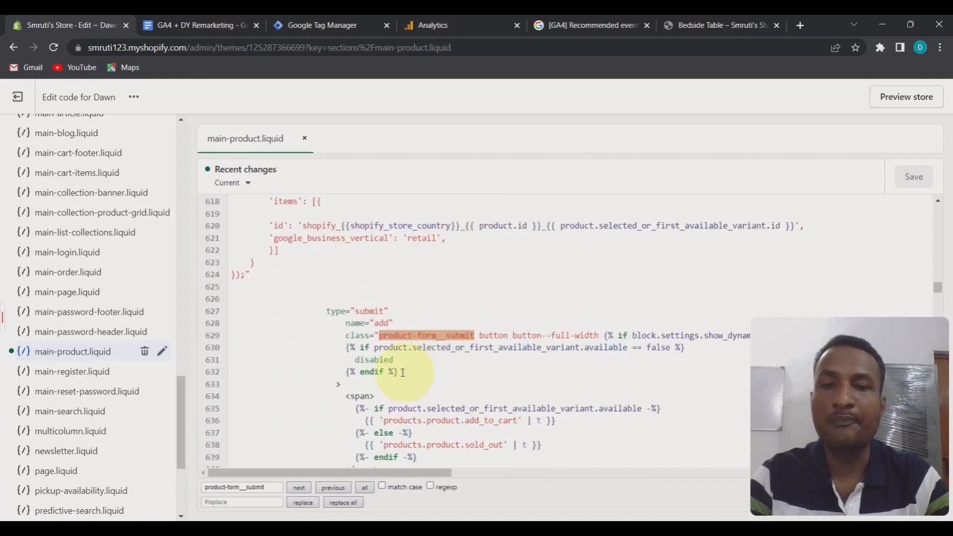
click(724, 24)
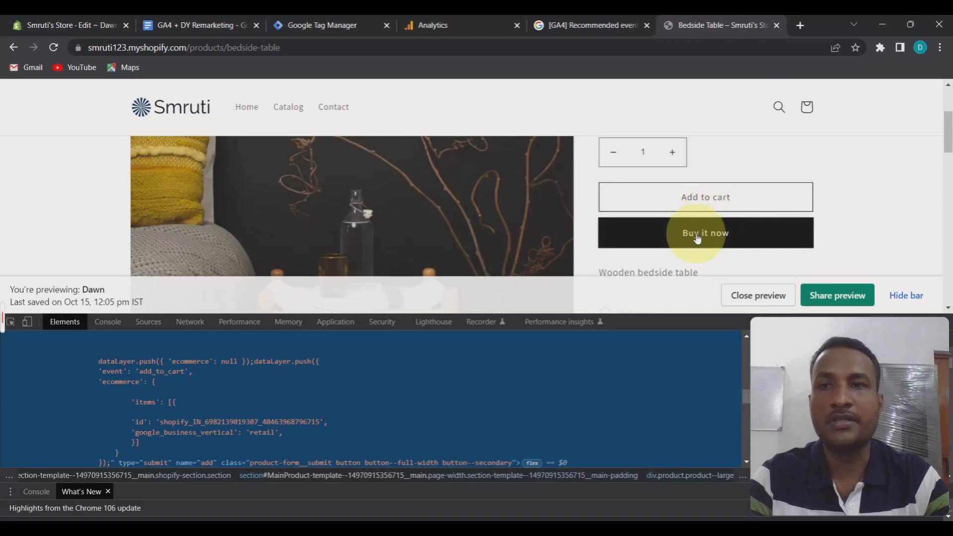
click(87, 25)
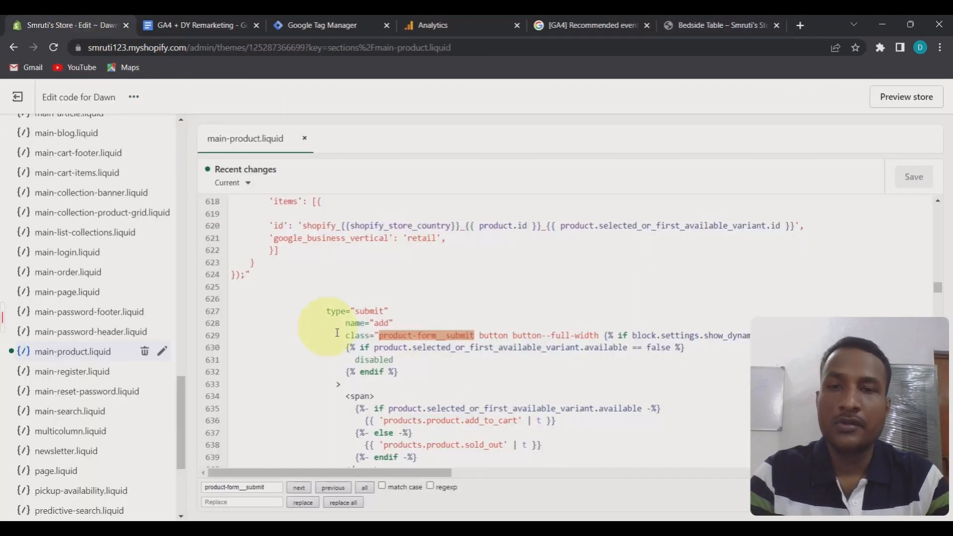
Compare the button's existing onclick add_to_cart block with the document's add to cart code, and delete the block and its leftover blank lines
scroll(452, 379, up, 4)
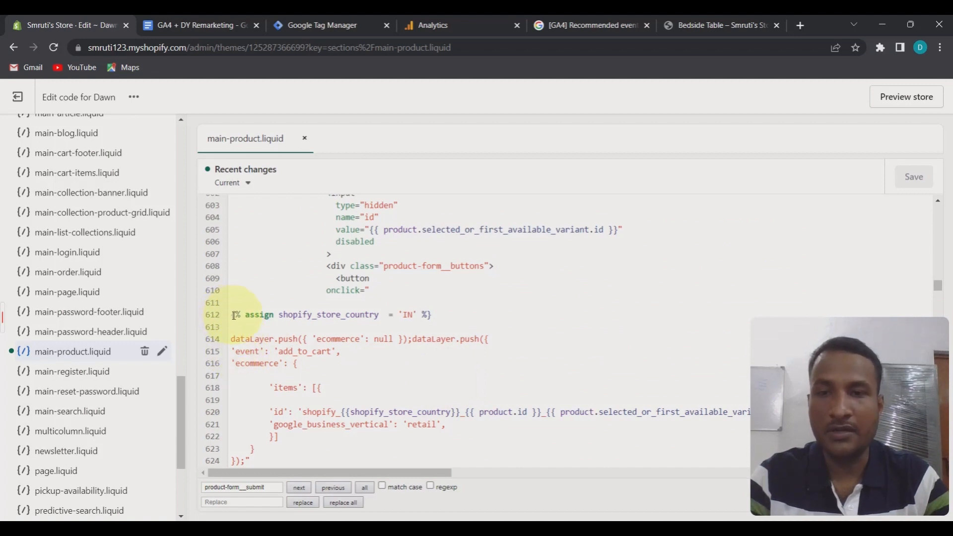
drag(233, 316, 298, 363)
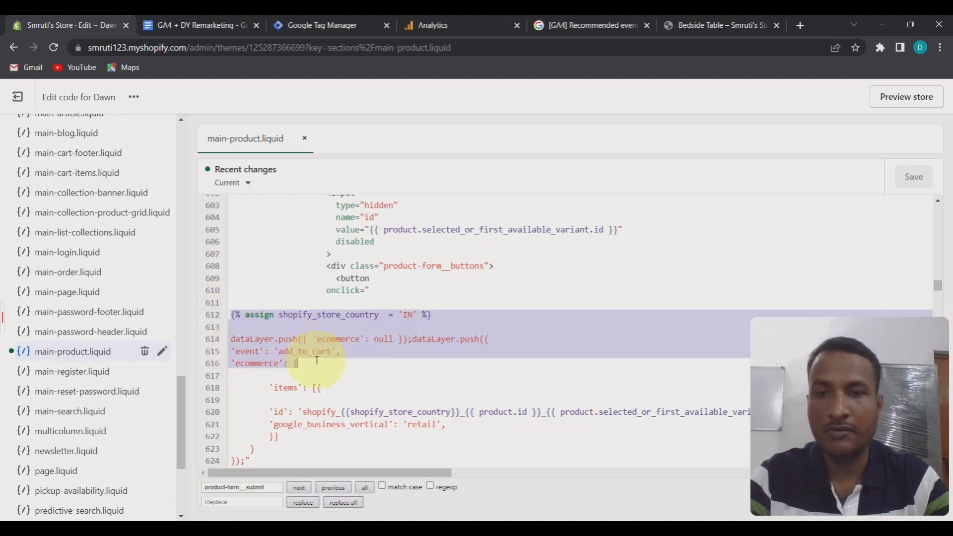
click(297, 363)
drag(322, 296, 272, 399)
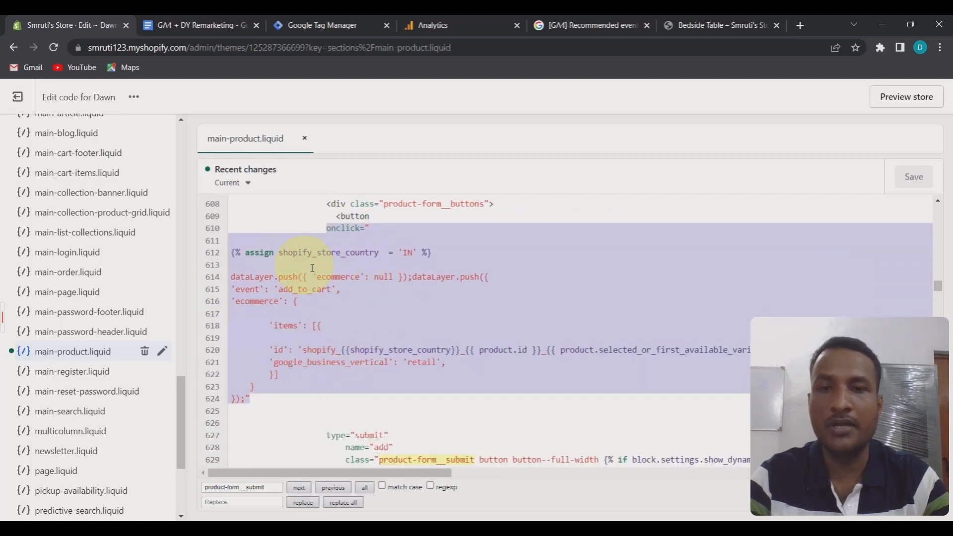
click(192, 23)
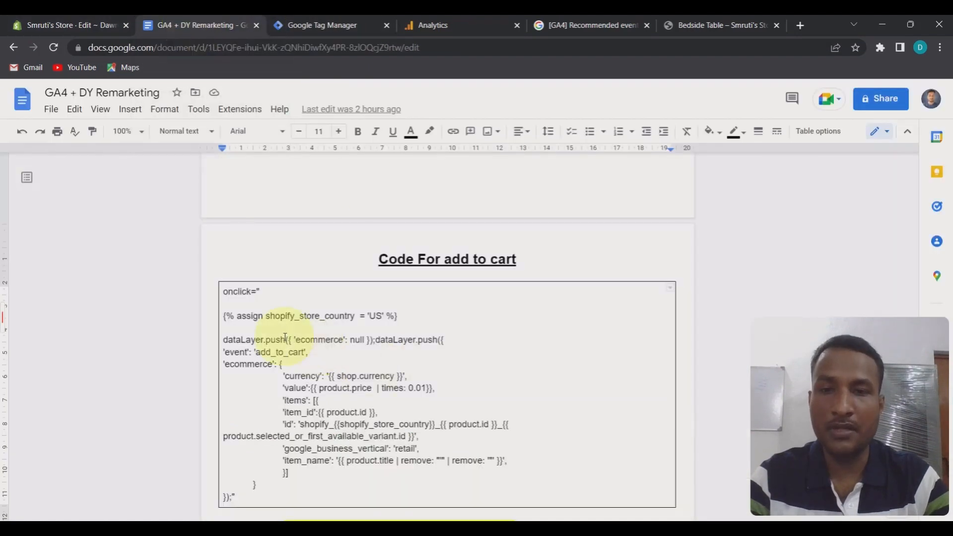
click(65, 21)
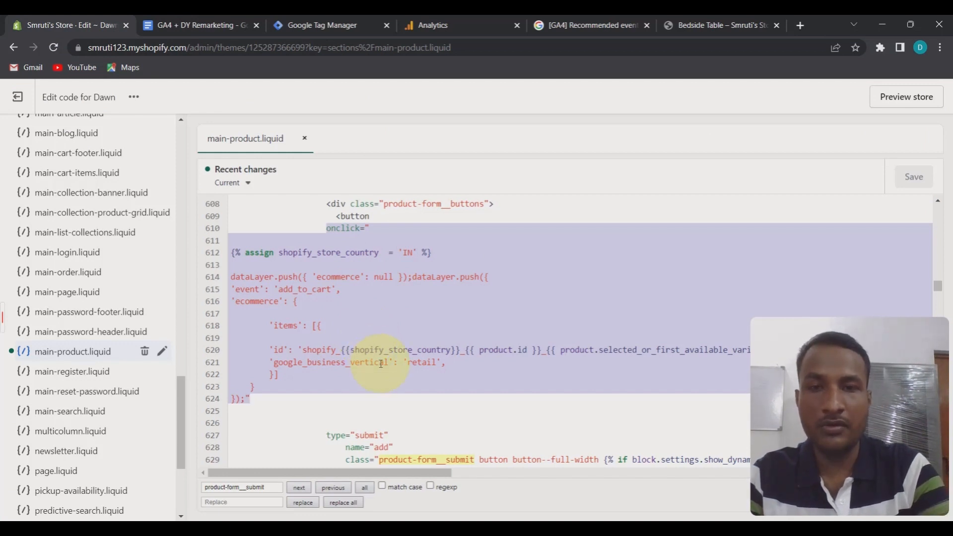
key(BackSpace)
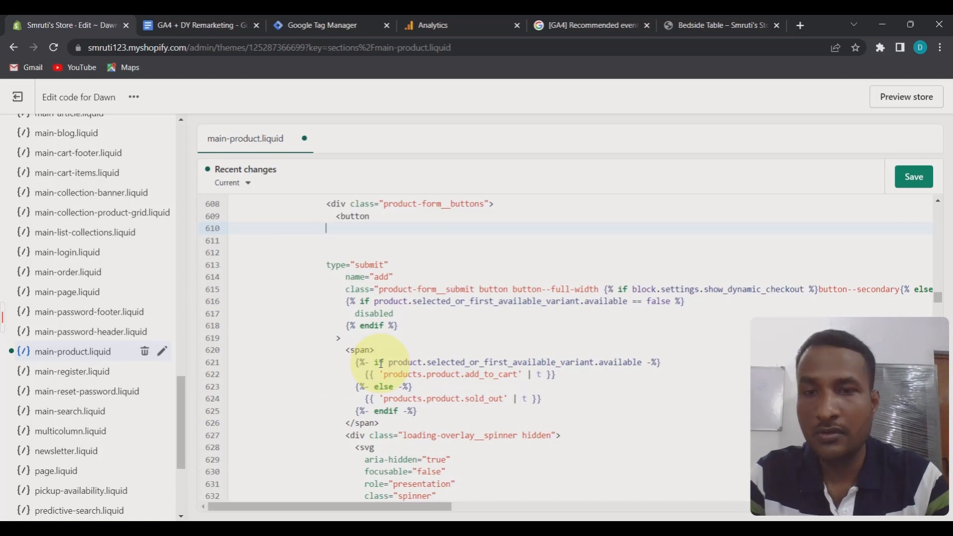
drag(327, 267, 222, 233)
key(BackSpace)
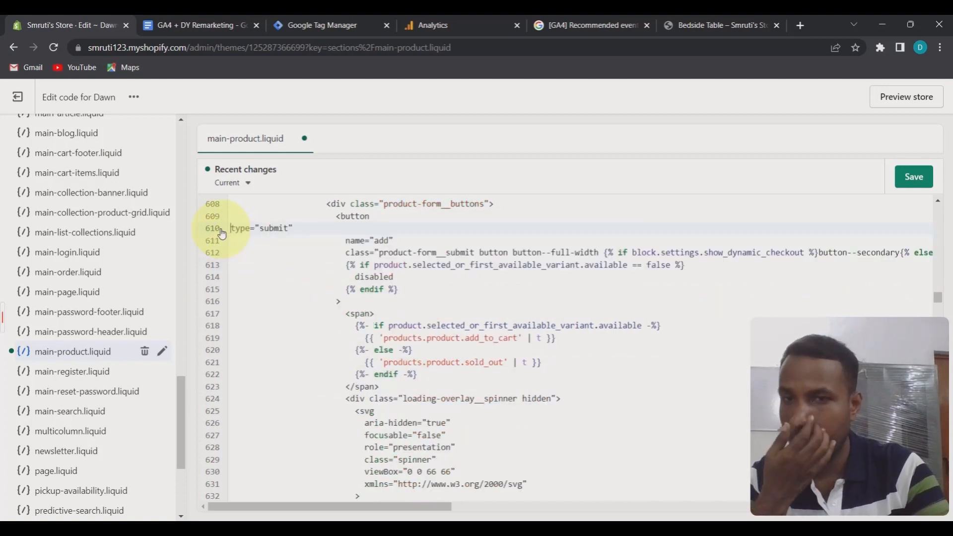
Move type="submit" up against the <button tag in main-product.liquid and open blank lines between the tag name and that attribute
key(BackSpace)
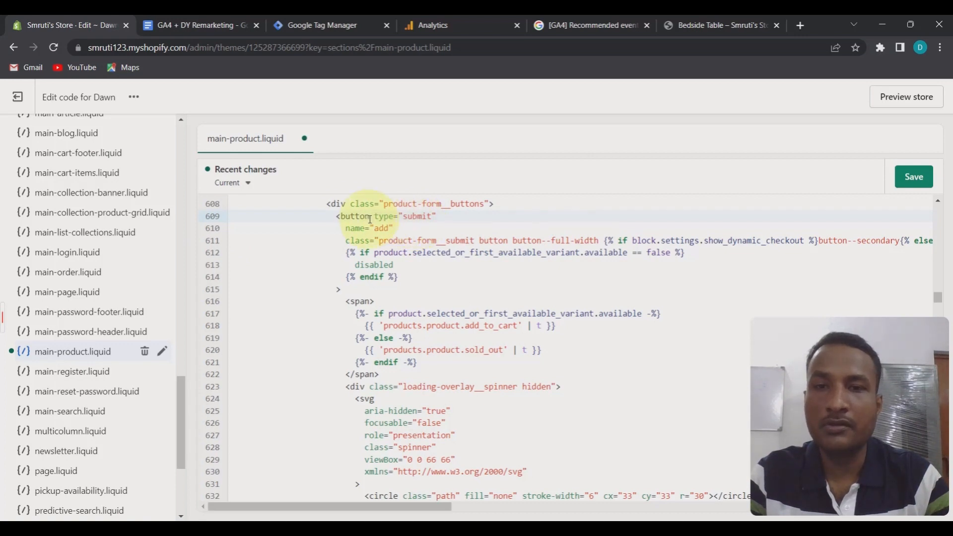
drag(336, 216, 373, 218)
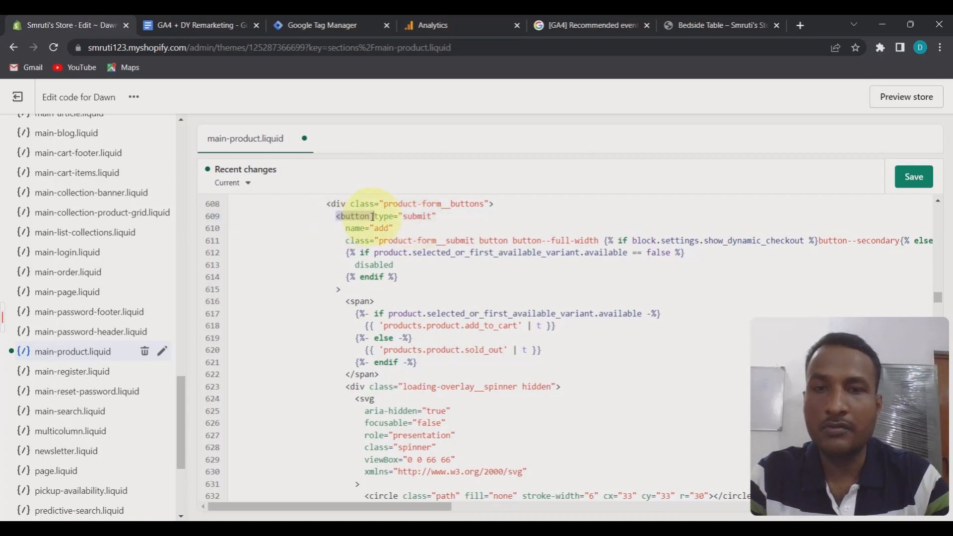
click(369, 217)
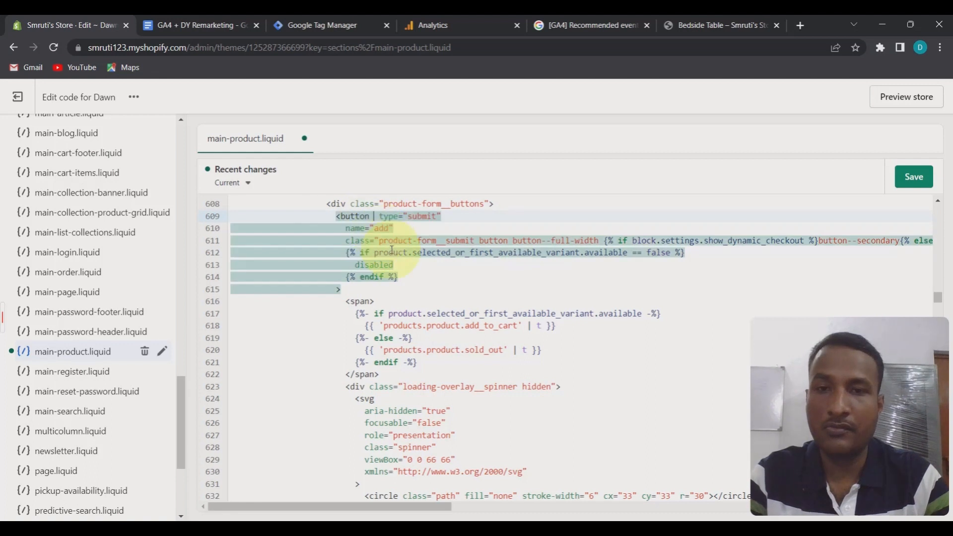
key(Return)
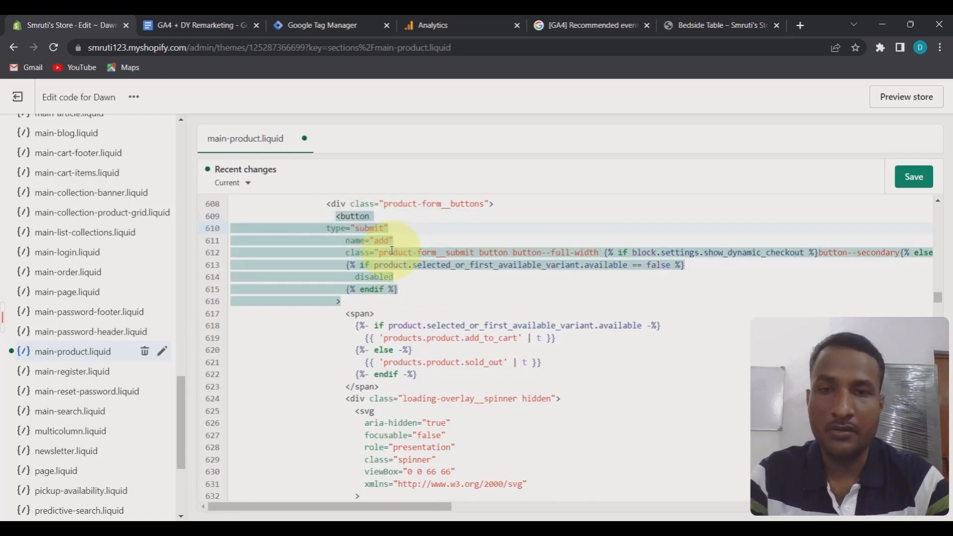
key(Return)
key(Return)
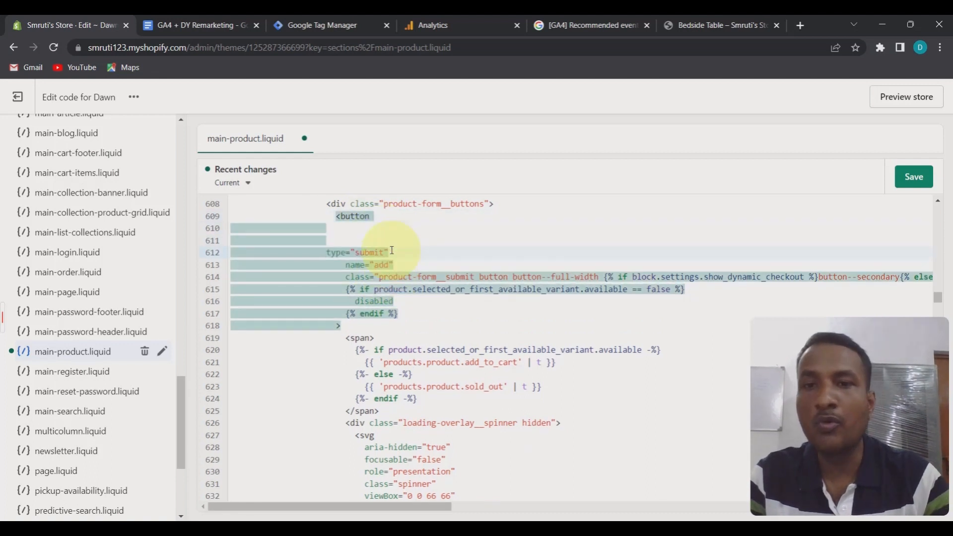
click(332, 229)
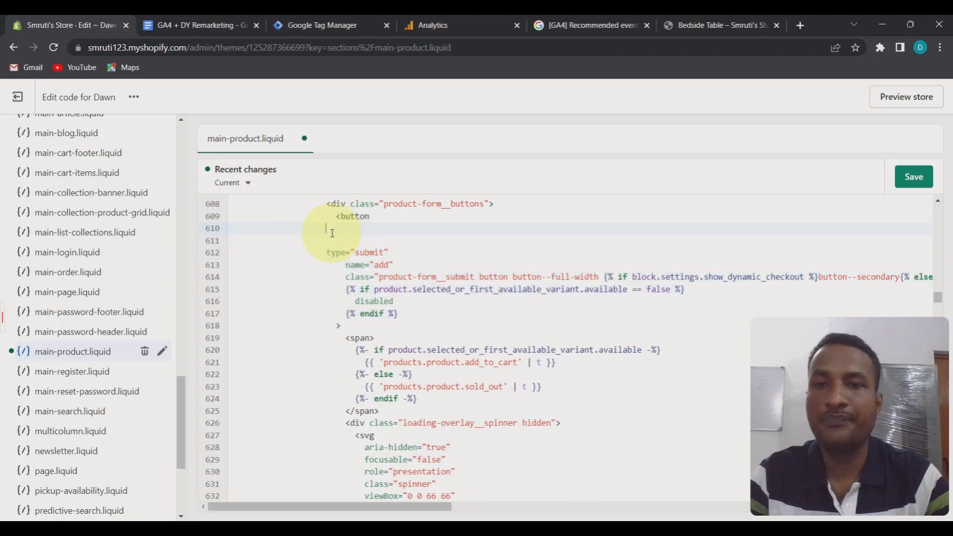
Copy the document's add to cart onclick code into the blank lines after <button in main-product.liquid, and save the file
click(189, 19)
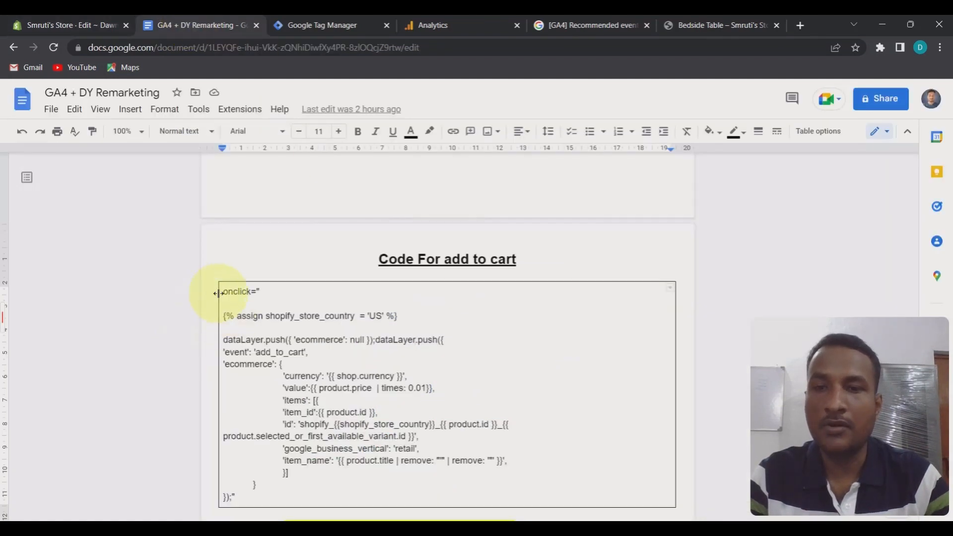
drag(221, 292, 285, 316)
scroll(342, 422, down, 3)
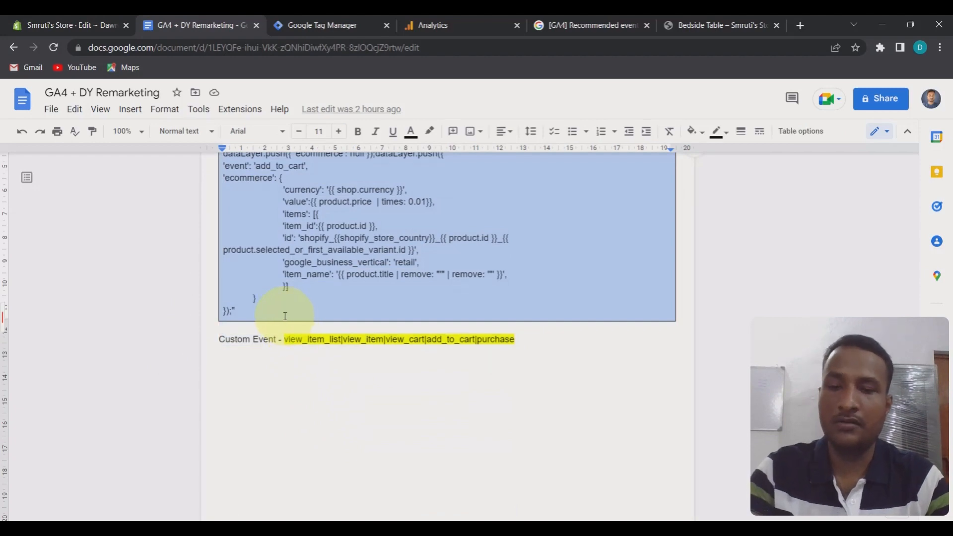
scroll(285, 316, up, 3)
click(56, 20)
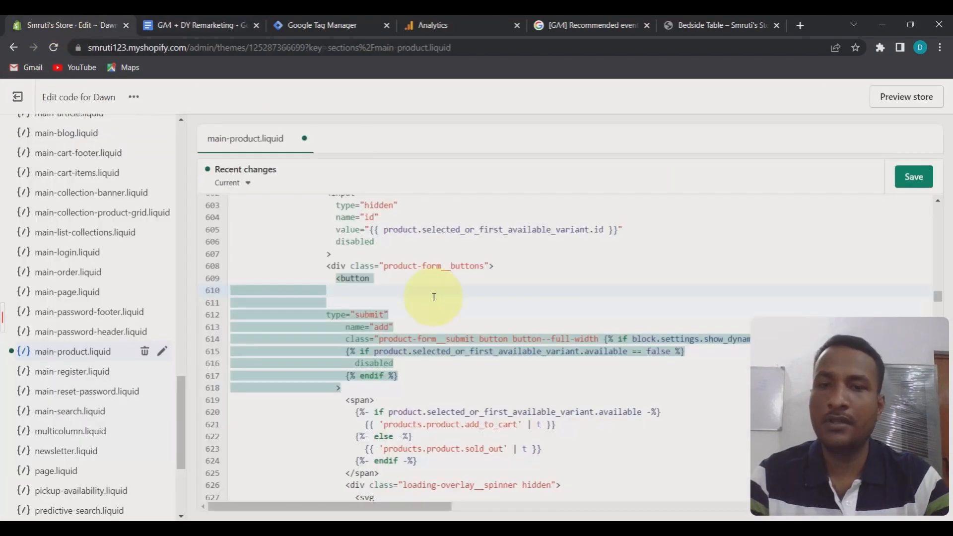
text(onclick="  {% assign shopify_store_country  = 'US' %}  dataLayer.push({ 'ecommerce': null });dataLayer.push({ 'event': 'add_to_cart', 'ecommerce': { 'currency': '{{ shop.currency }}', 'value':{{ product.price  | times: 0.01}}, 'items': [{ 'item_id':{{ product.id }}, 'id': 'shopify_{{shopify_store_country}}_{{ product.id }}_{{ product.selected_or_first_available_variant.id }}', 'google_business_vertical': 'retail', 'item_name': '{{ product.title | remove: "'" | remove: '"' }}', }] } });")
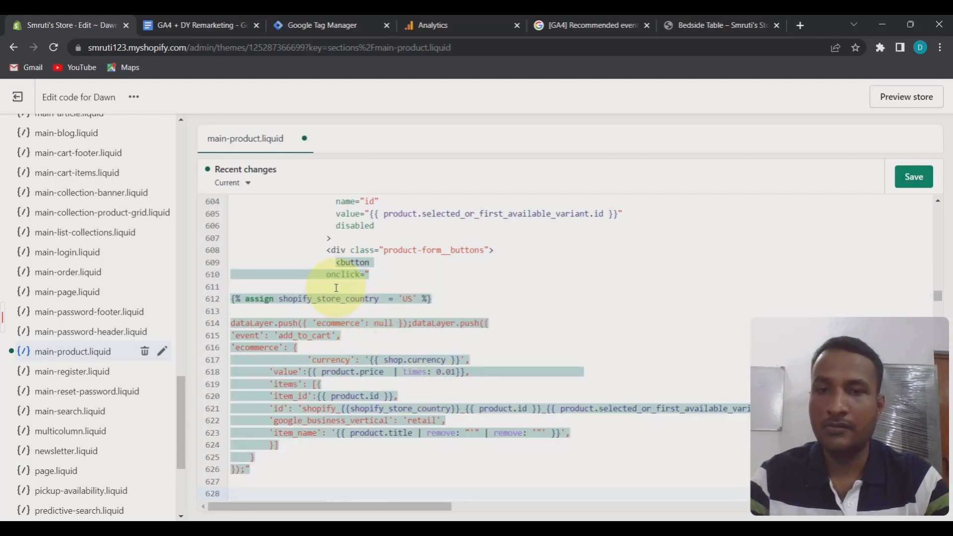
scroll(395, 388, down, 1)
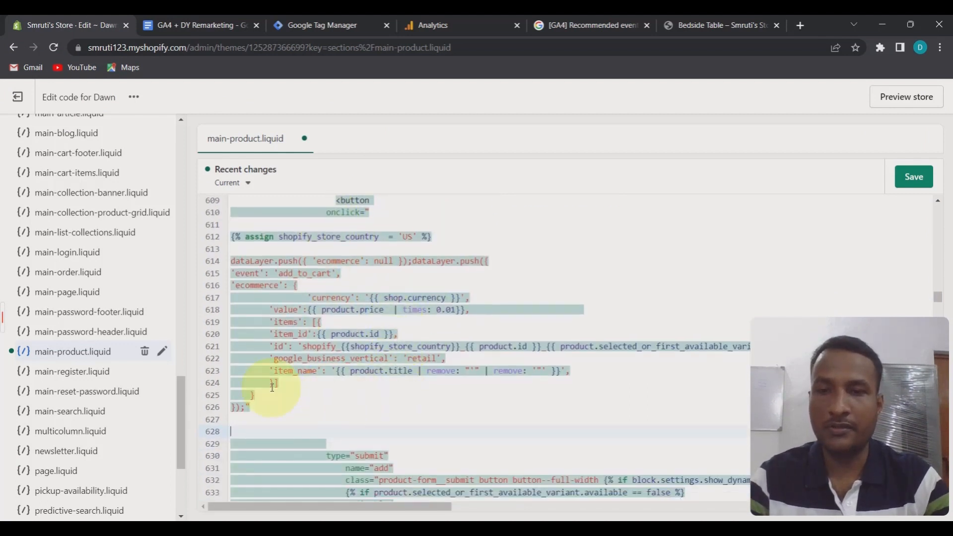
click(922, 187)
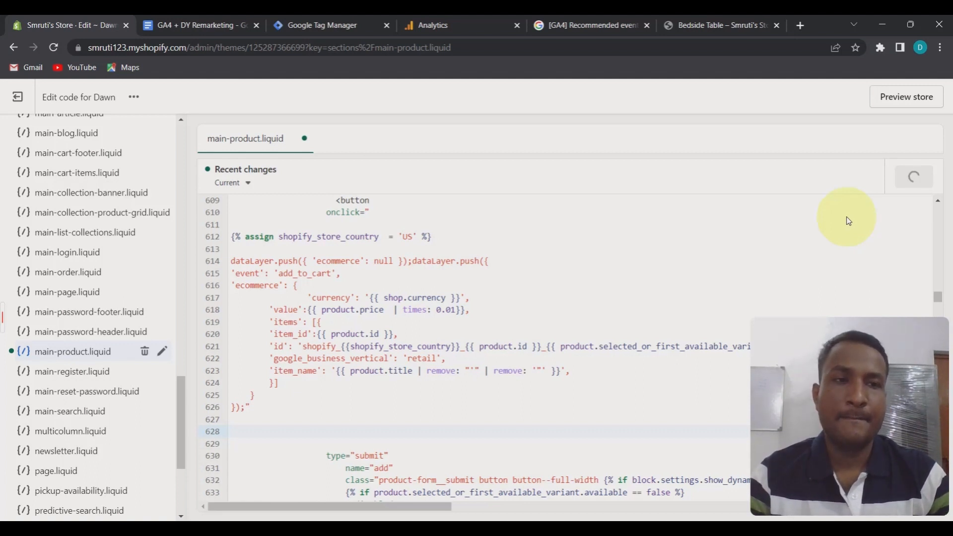
key(ctrl+a)
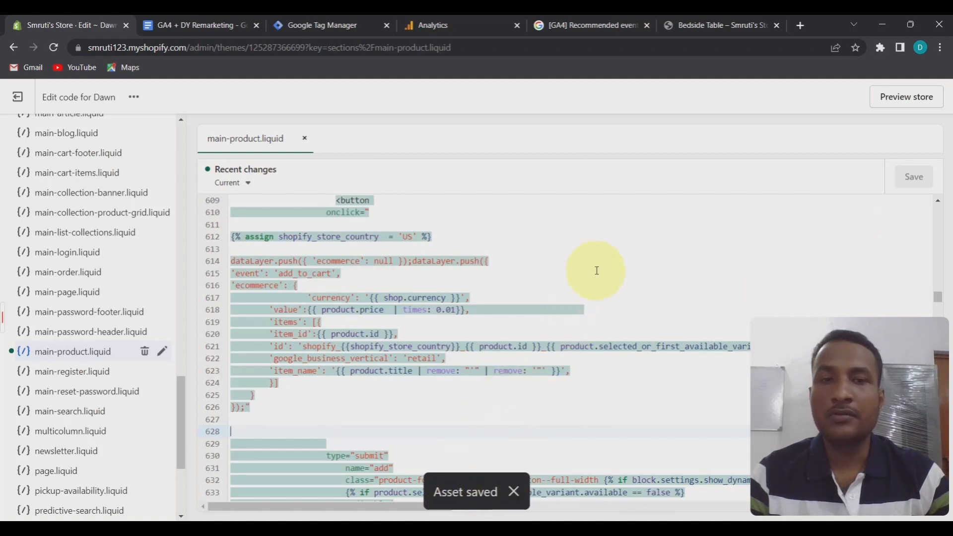
click(597, 270)
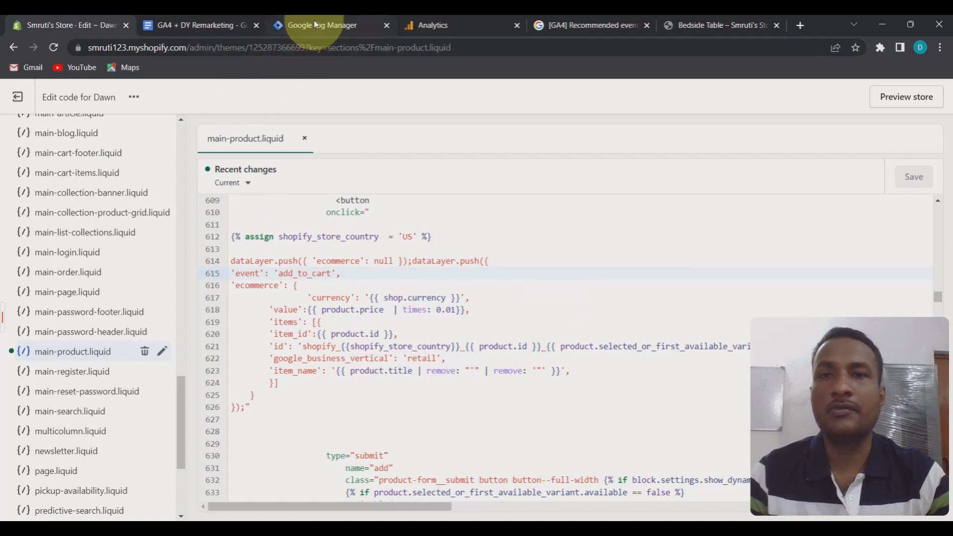
click(311, 32)
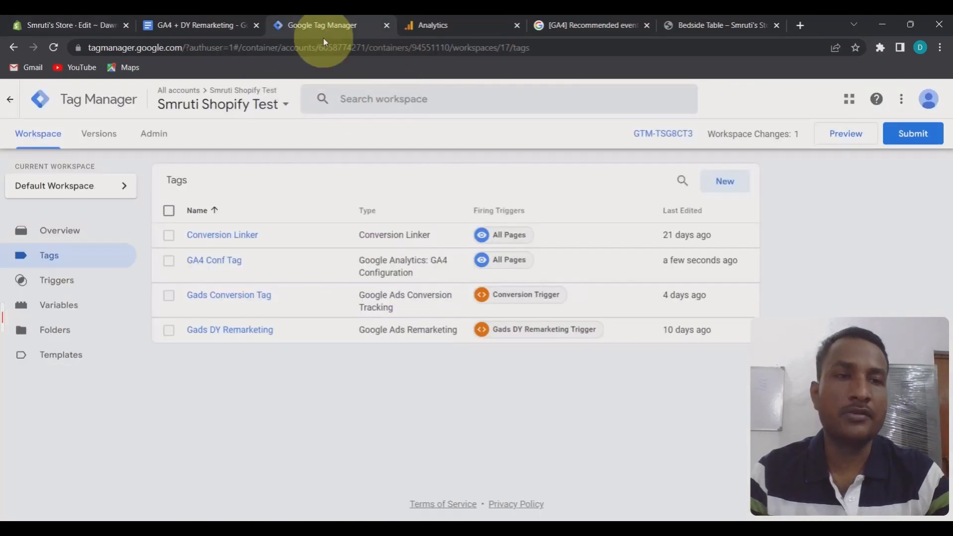
click(855, 138)
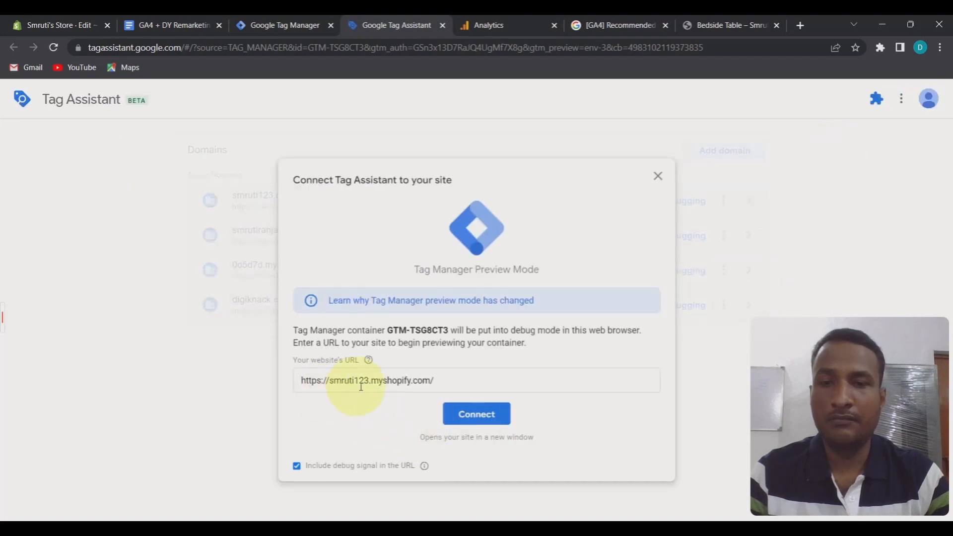
click(473, 414)
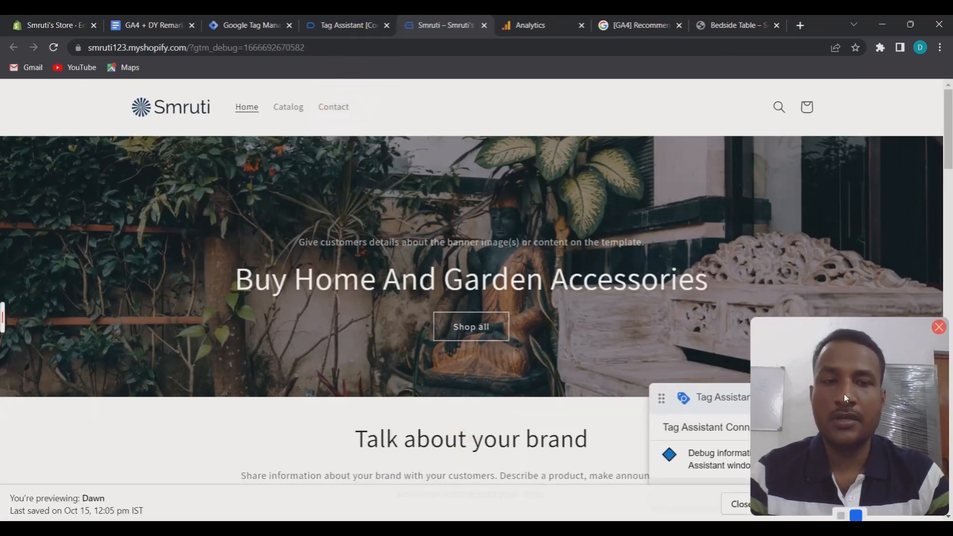
click(350, 25)
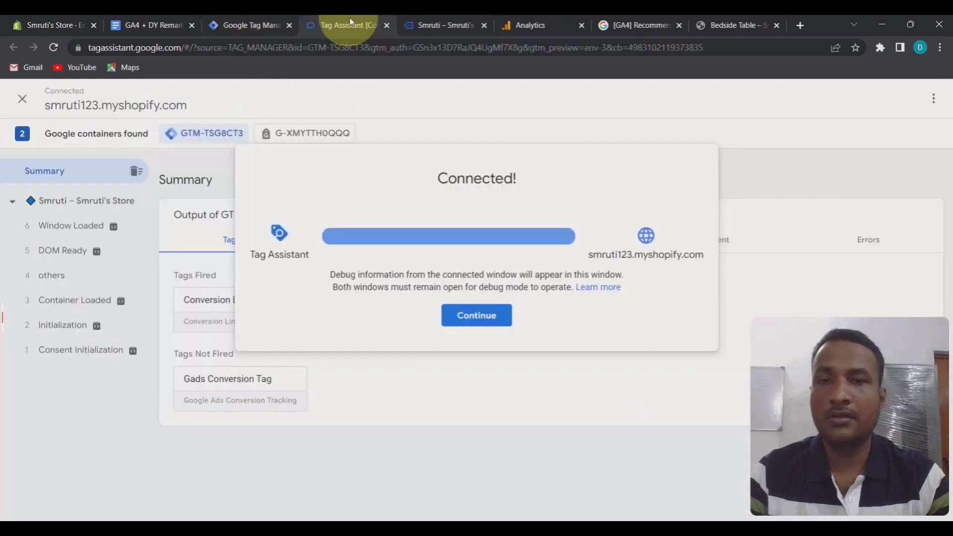
click(477, 317)
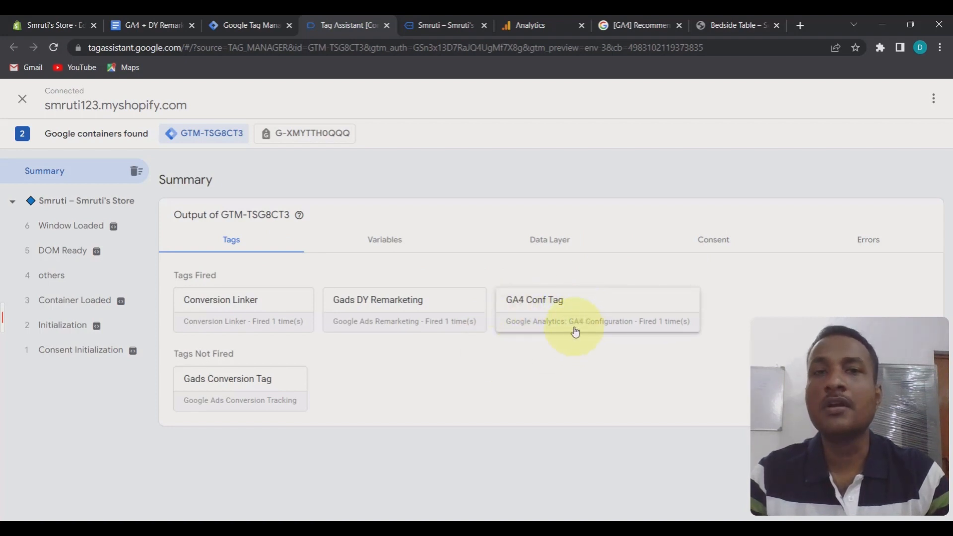
Open the store's page of all products in the preview and examine the view_item_list event's data layer values in Tag Assistant
click(428, 25)
scroll(607, 279, down, 2)
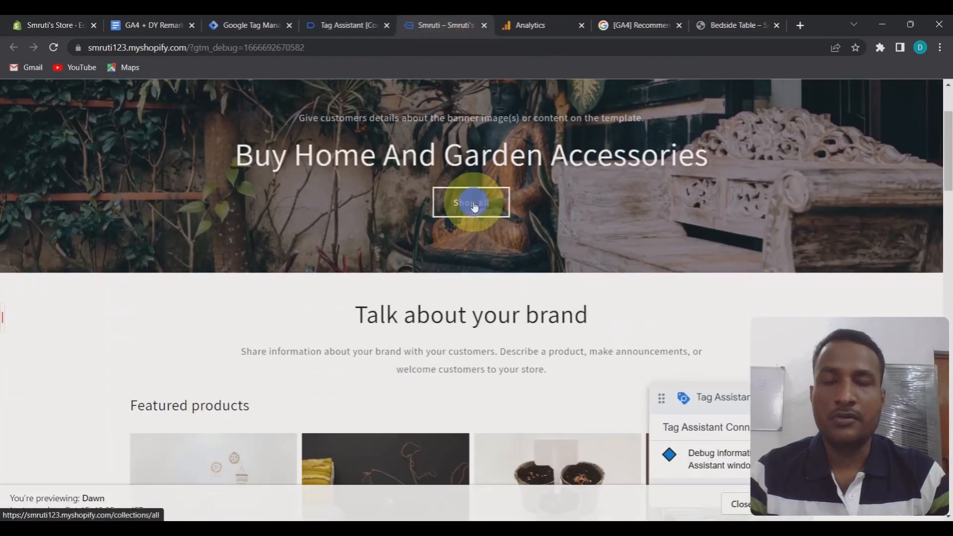
click(472, 202)
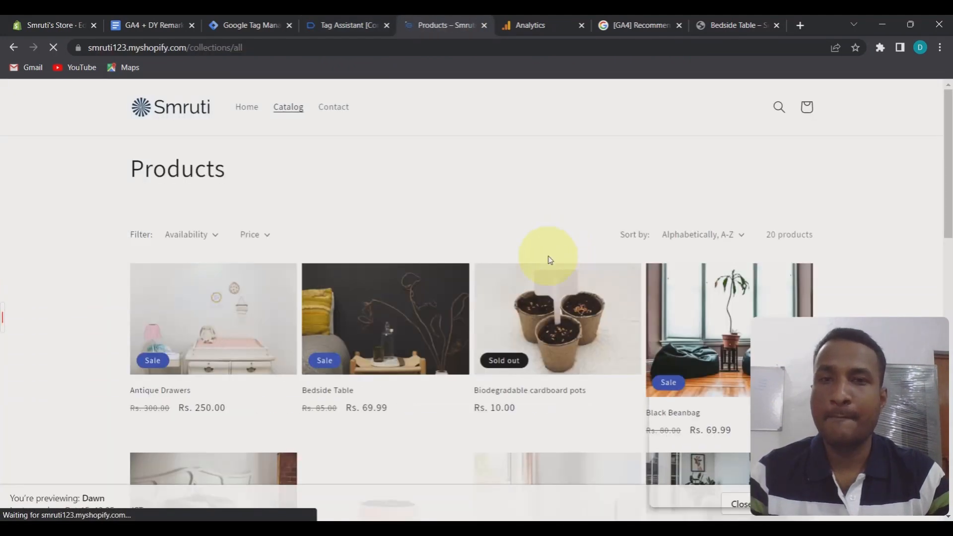
click(347, 27)
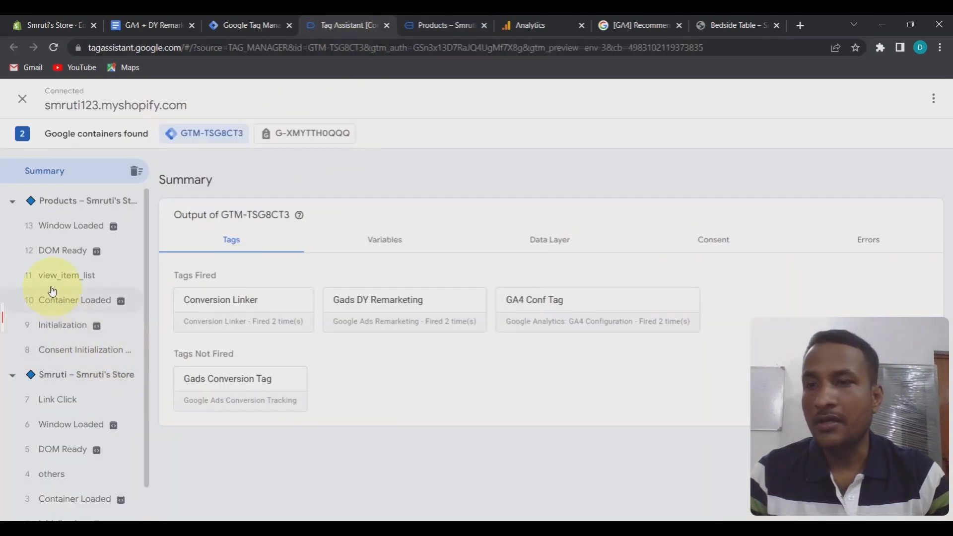
click(104, 281)
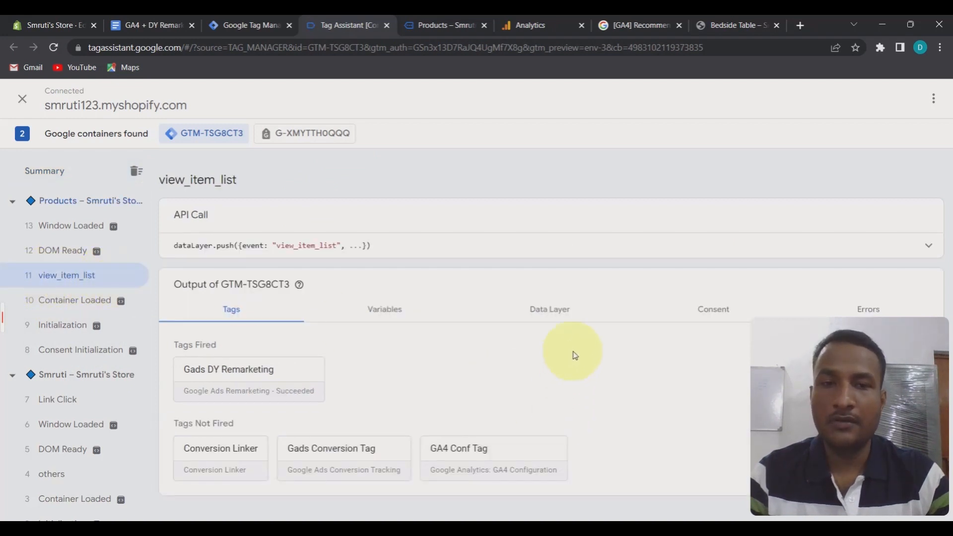
click(547, 317)
scroll(603, 355, down, 3)
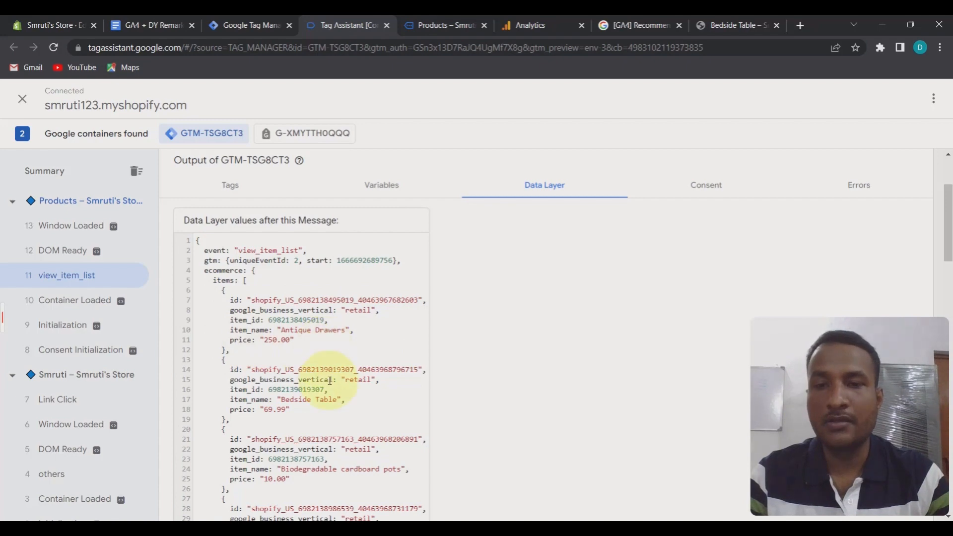
scroll(329, 380, down, 6)
scroll(331, 381, up, 6)
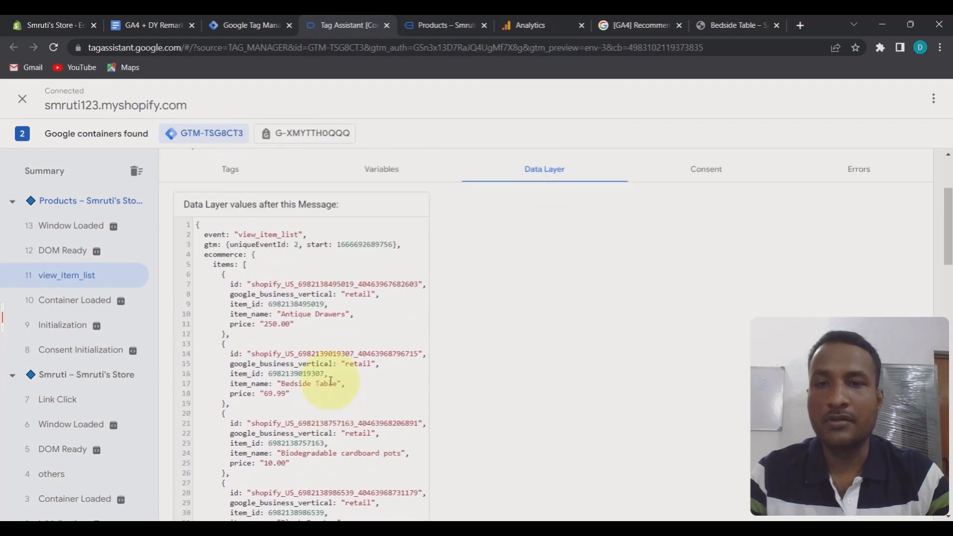
scroll(331, 381, up, 3)
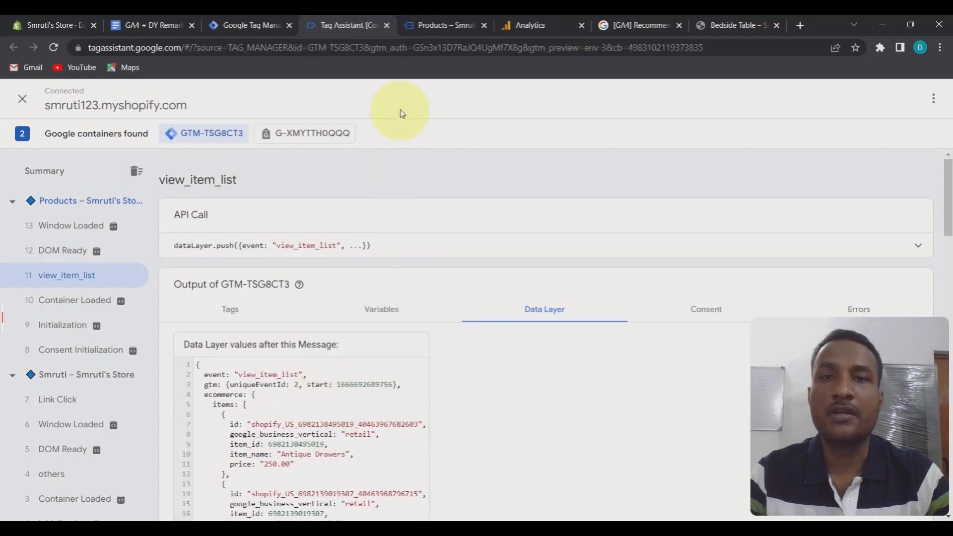
Open the Antique Drawers product page in the preview store and examine the view_item event's data layer values in Tag Assistant
click(432, 24)
scroll(355, 322, down, 3)
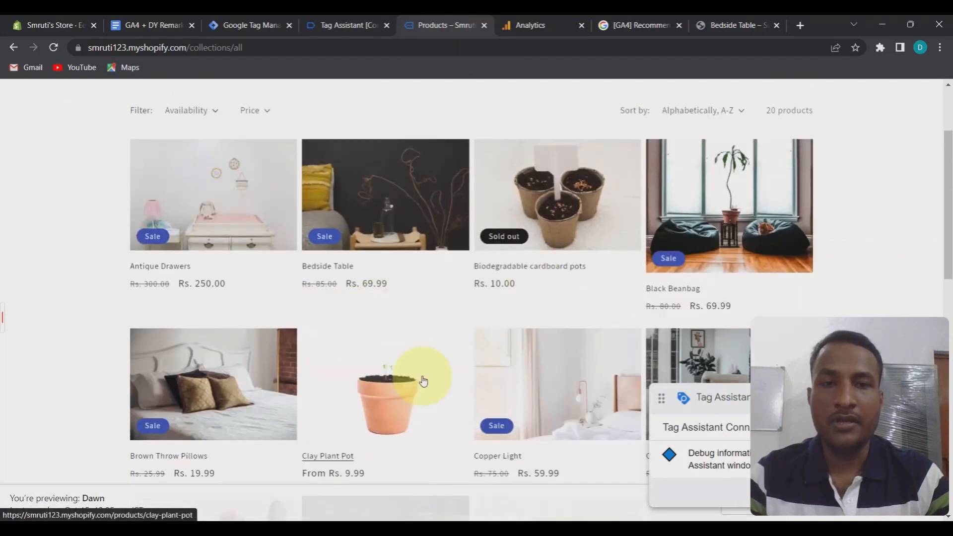
scroll(360, 366, up, 1)
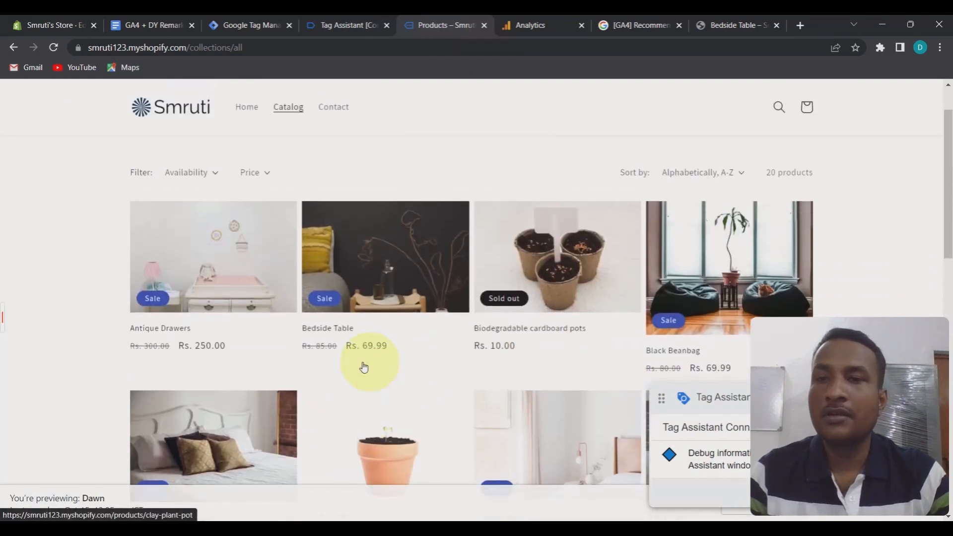
click(225, 262)
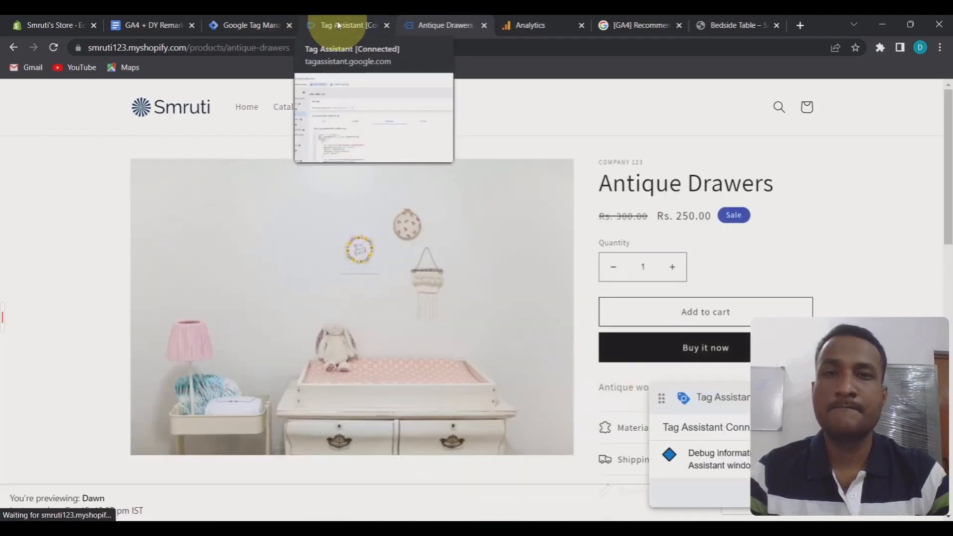
click(338, 26)
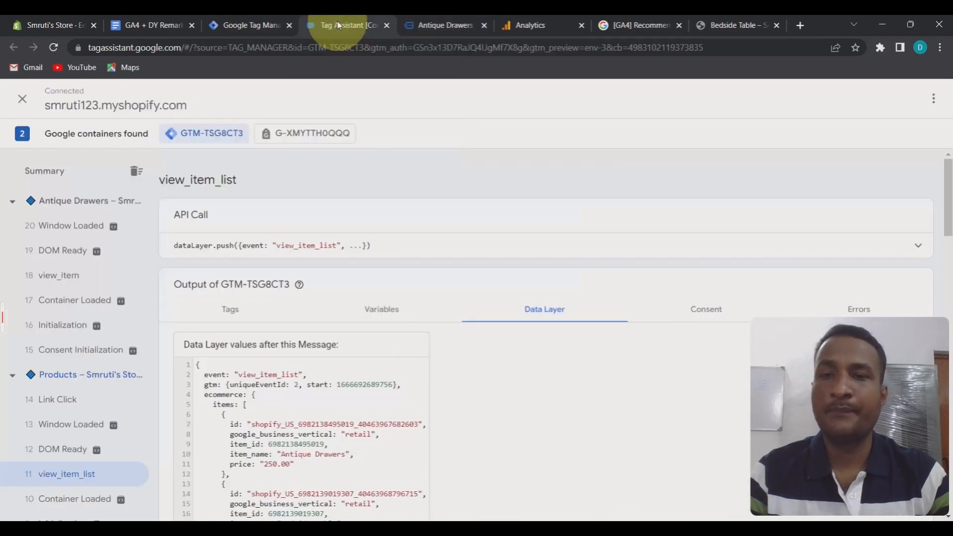
click(68, 278)
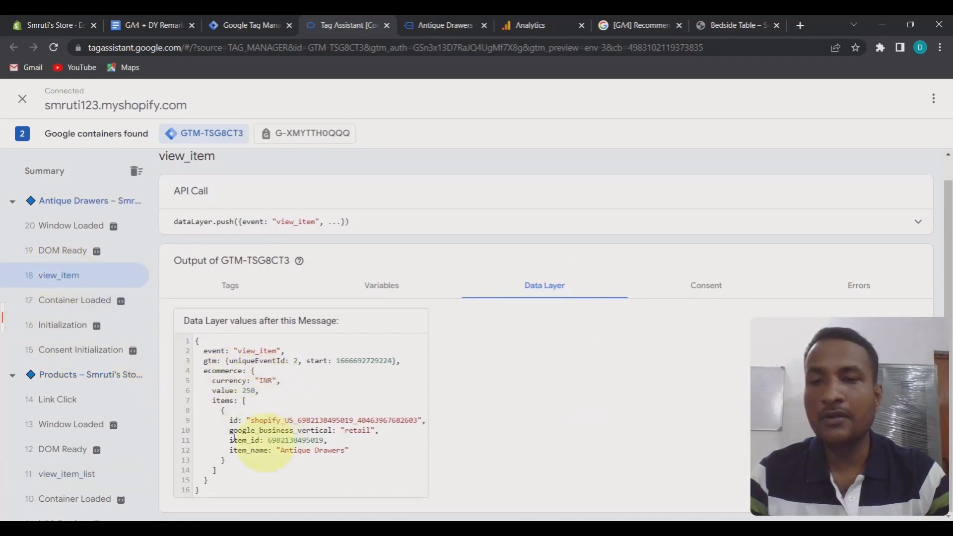
Add Antique Drawers to the cart in the preview store and examine the add_to_cart event's data layer values in Tag Assistant
click(440, 25)
scroll(765, 209, down, 2)
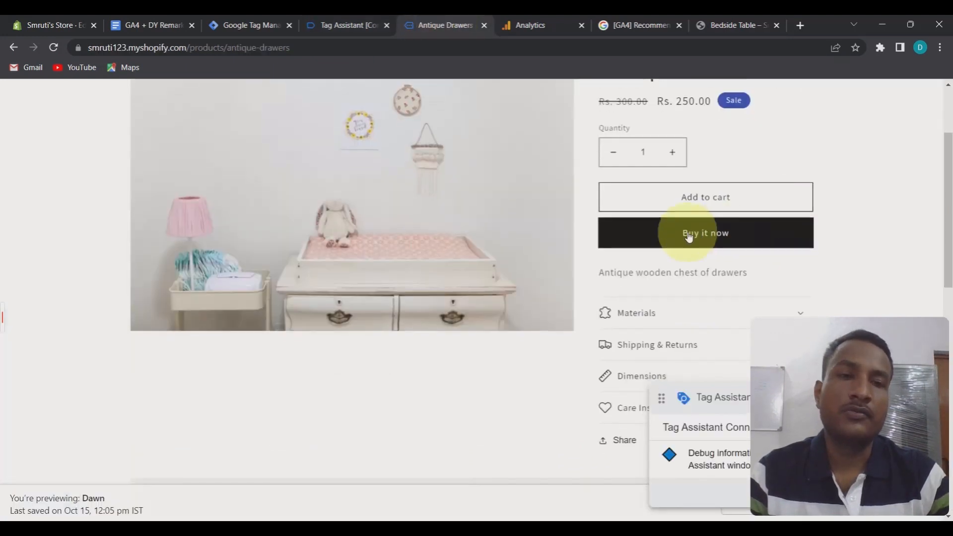
click(707, 196)
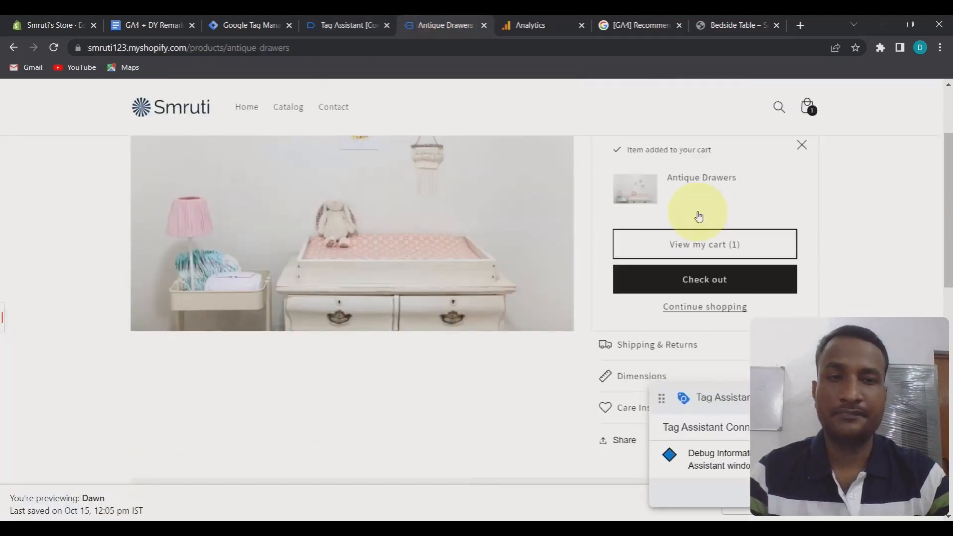
click(332, 28)
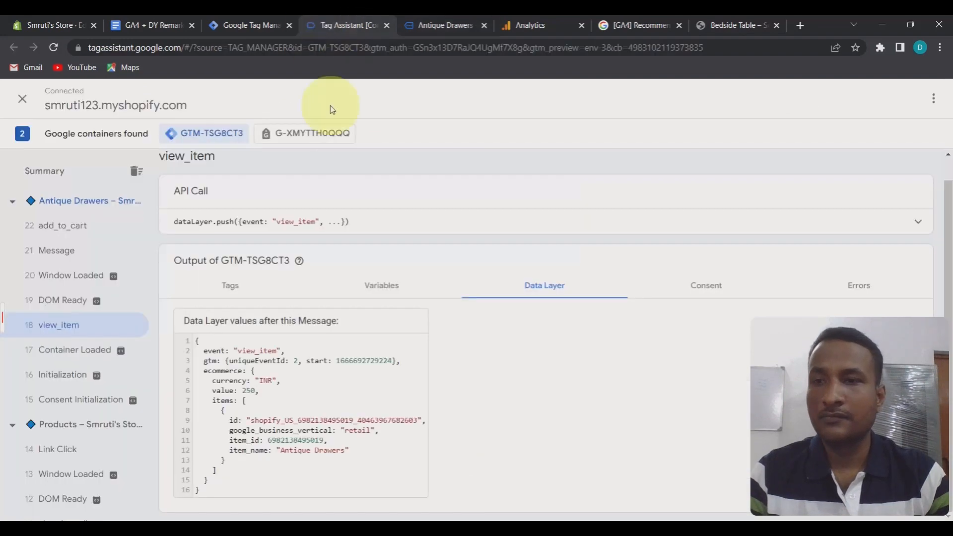
click(74, 229)
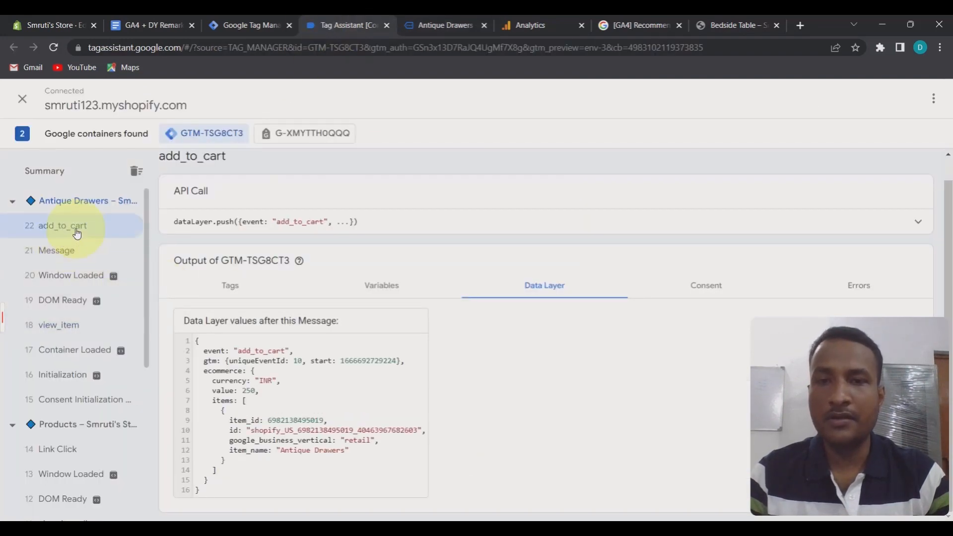
View the cart in the preview store and examine the view_cart event's data layer values in Tag Assistant
click(436, 24)
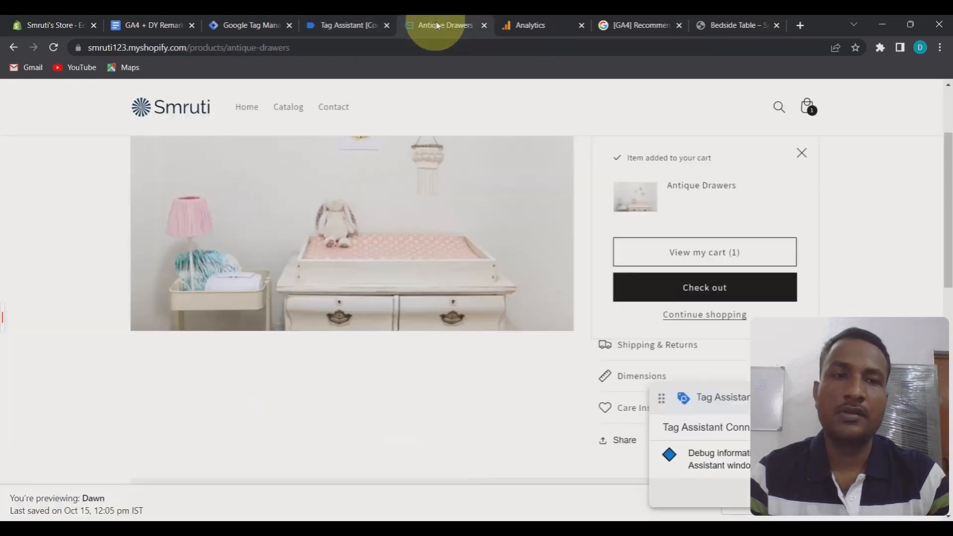
click(688, 256)
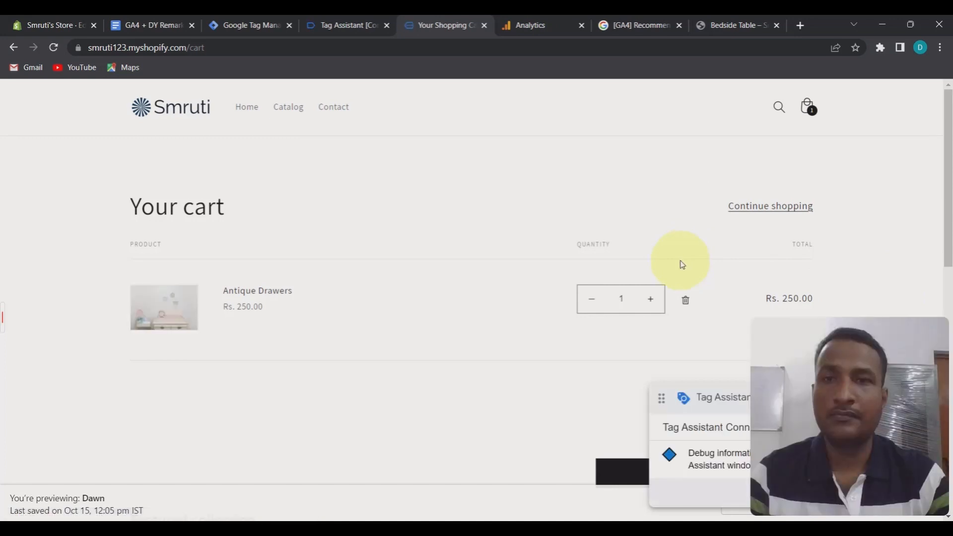
click(319, 29)
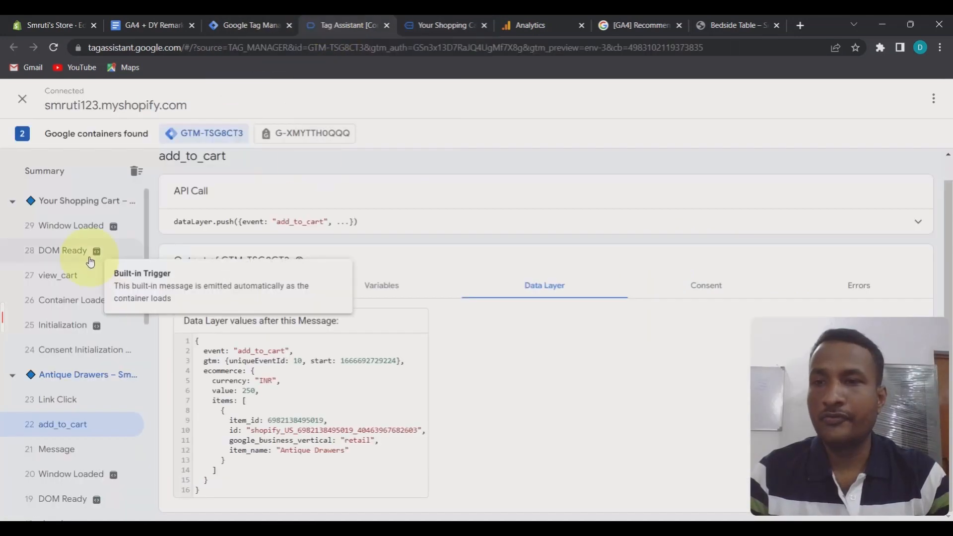
click(64, 287)
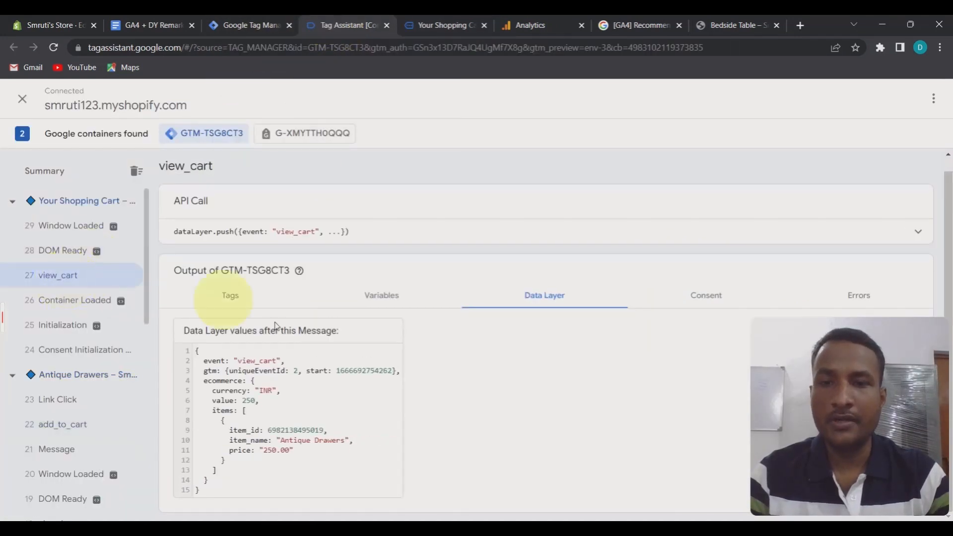
Return to the preview store's cart page and start the checkout for Antique Drawers
click(438, 25)
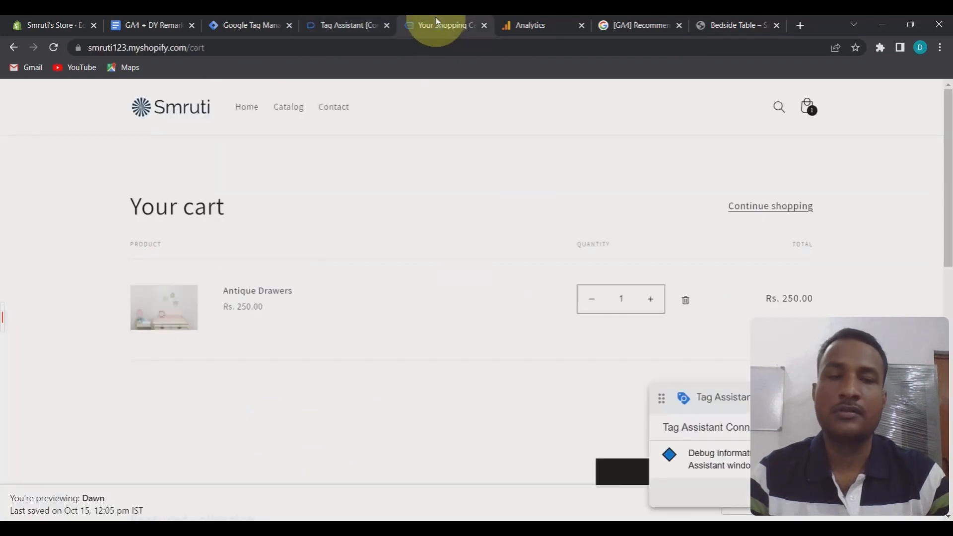
scroll(650, 244, down, 3)
scroll(650, 245, down, 2)
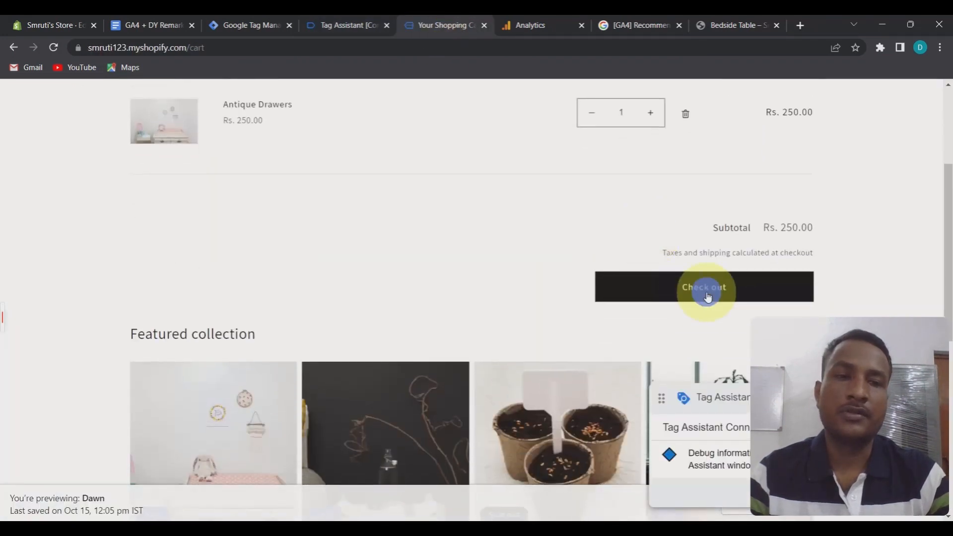
click(707, 294)
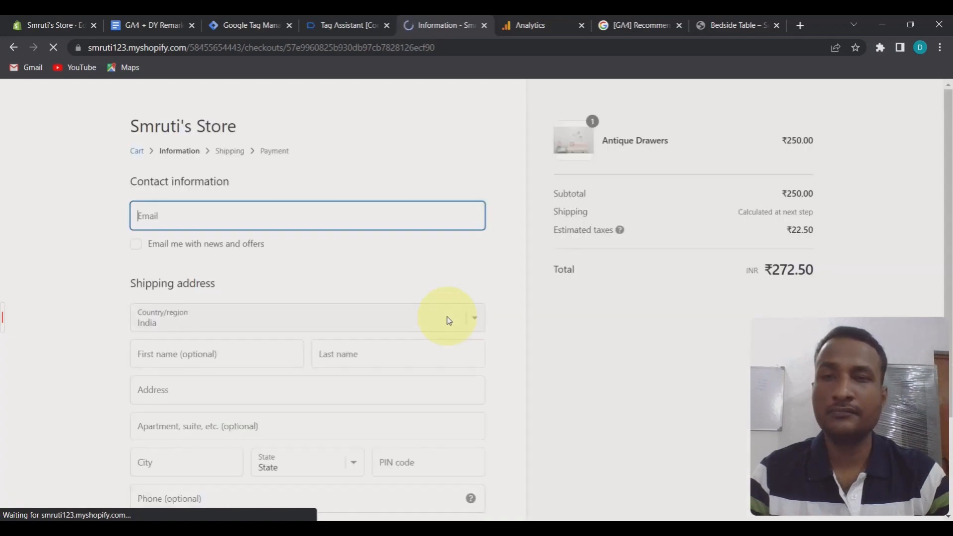
Fill in the contact e-mail, customer name and suggested shipping address, and continue through standard shipping to payment
click(247, 219)
click(227, 249)
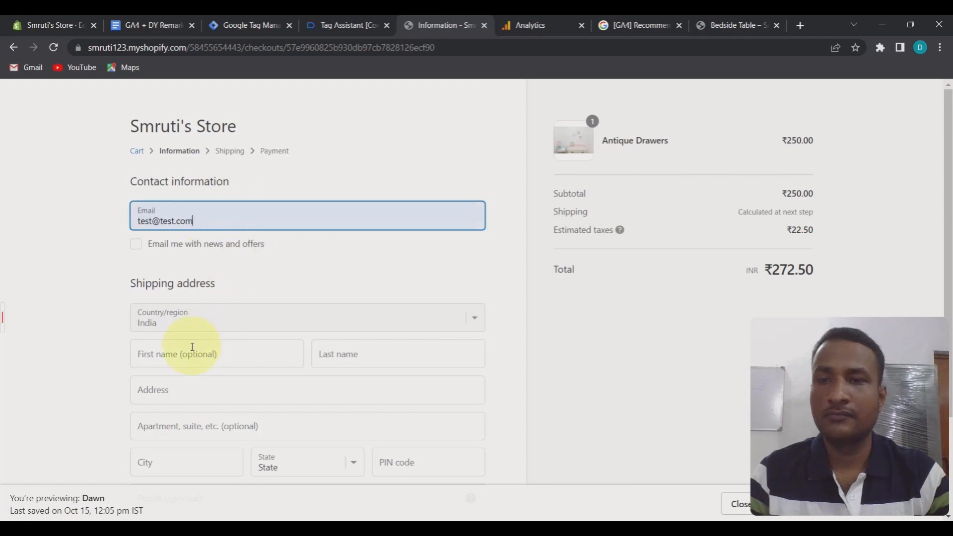
click(168, 360)
click(198, 388)
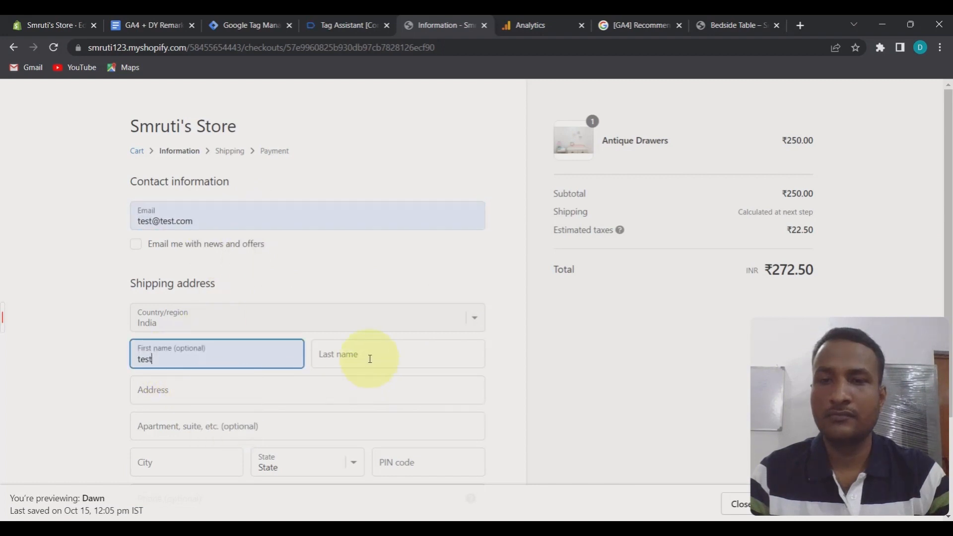
click(369, 357)
click(402, 394)
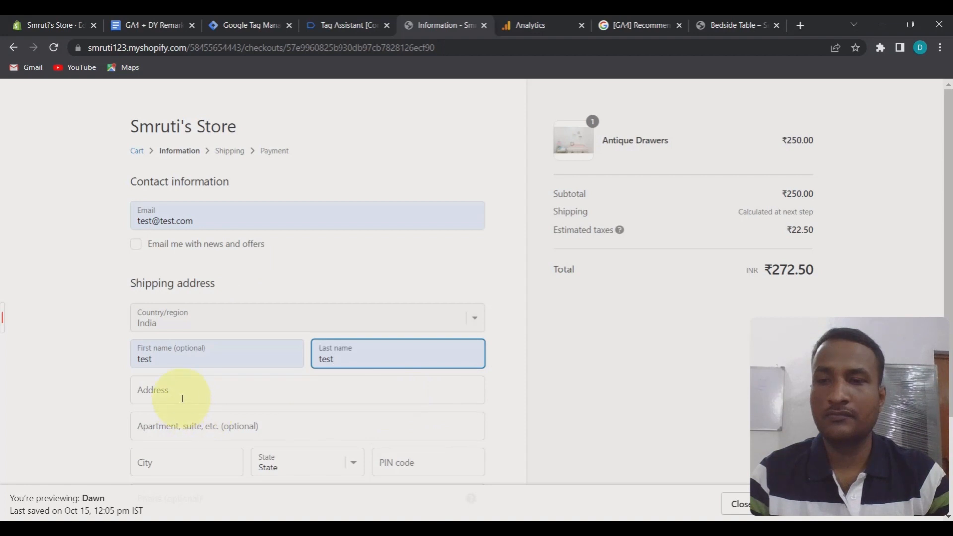
click(182, 398)
click(227, 422)
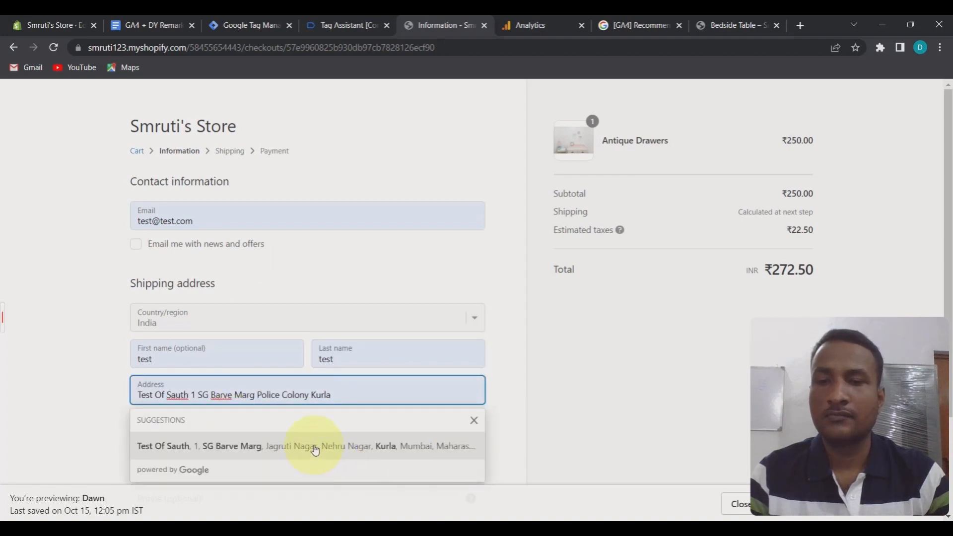
click(316, 451)
scroll(521, 428, down, 3)
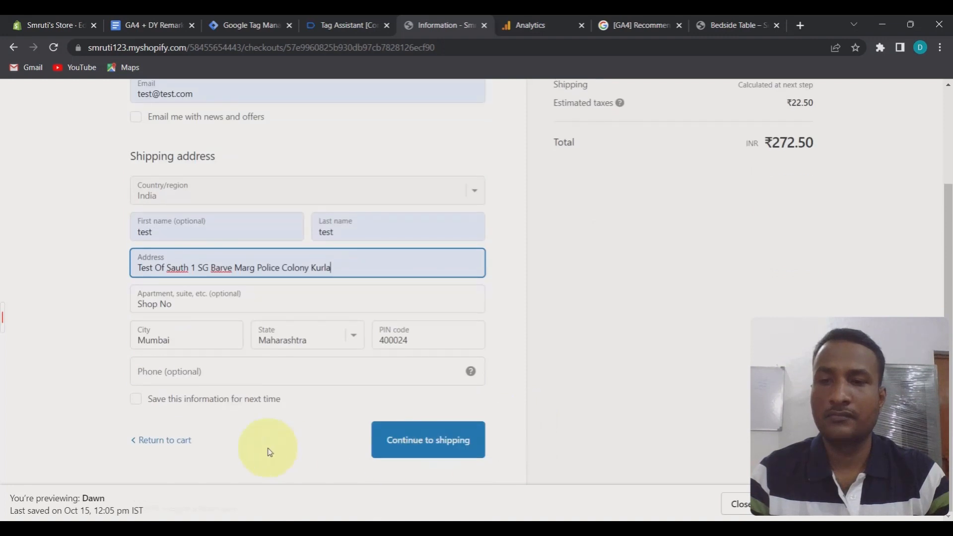
click(453, 450)
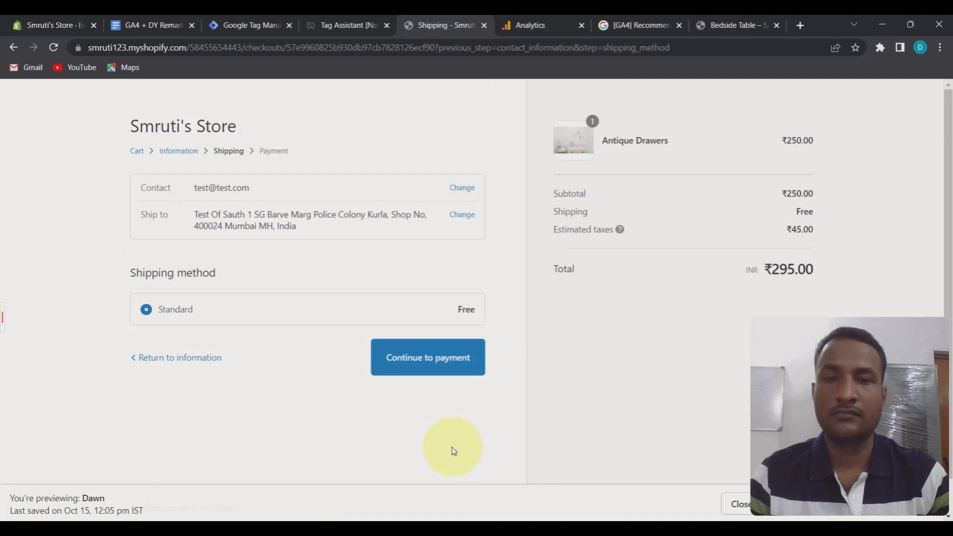
click(431, 367)
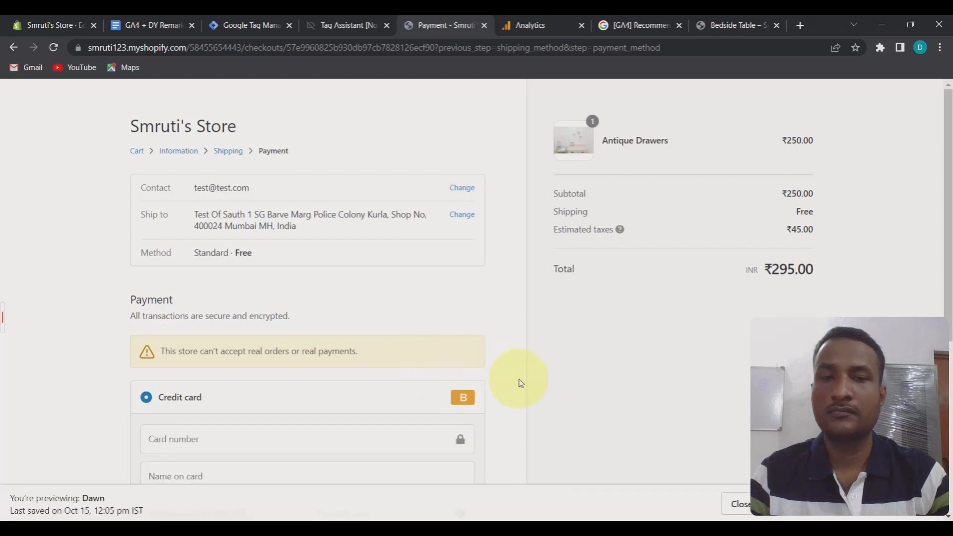
Enter the test credit card number, Bogus Gateway as name on card, expiration date and security code, and pay for the order
scroll(520, 380, down, 3)
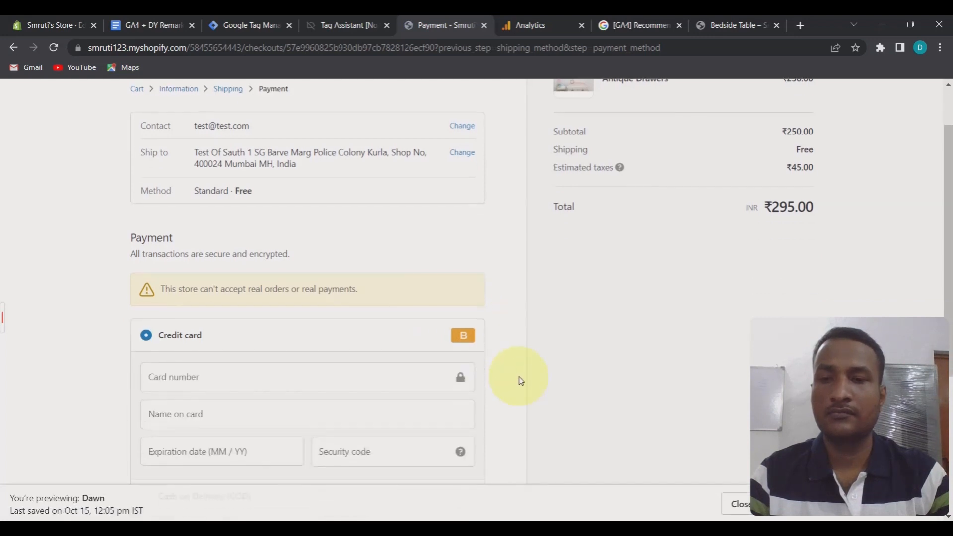
click(189, 315)
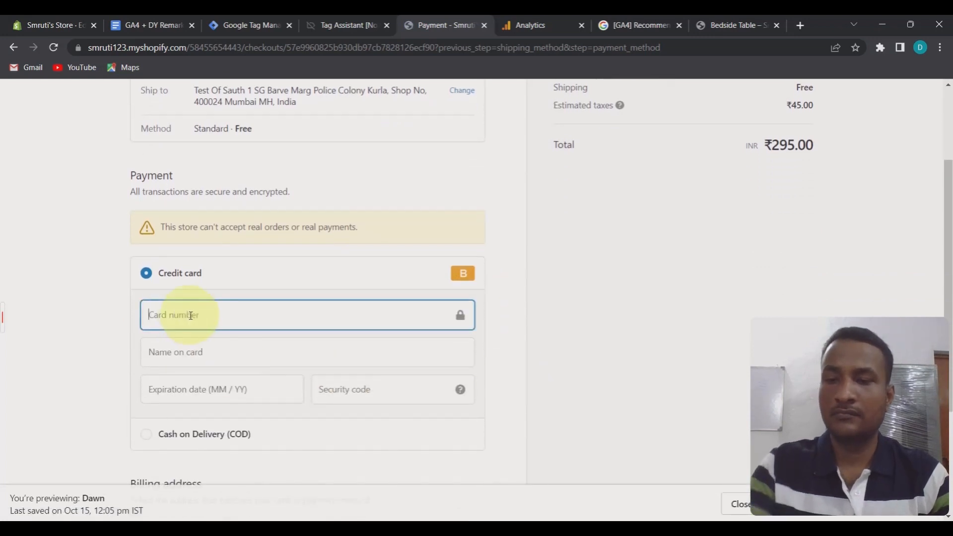
text(1)
click(192, 352)
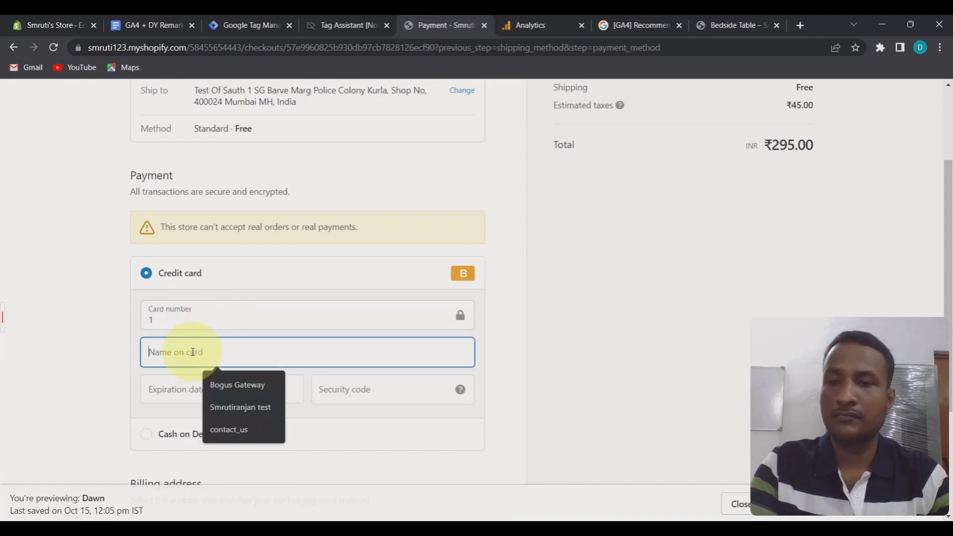
click(228, 386)
click(204, 385)
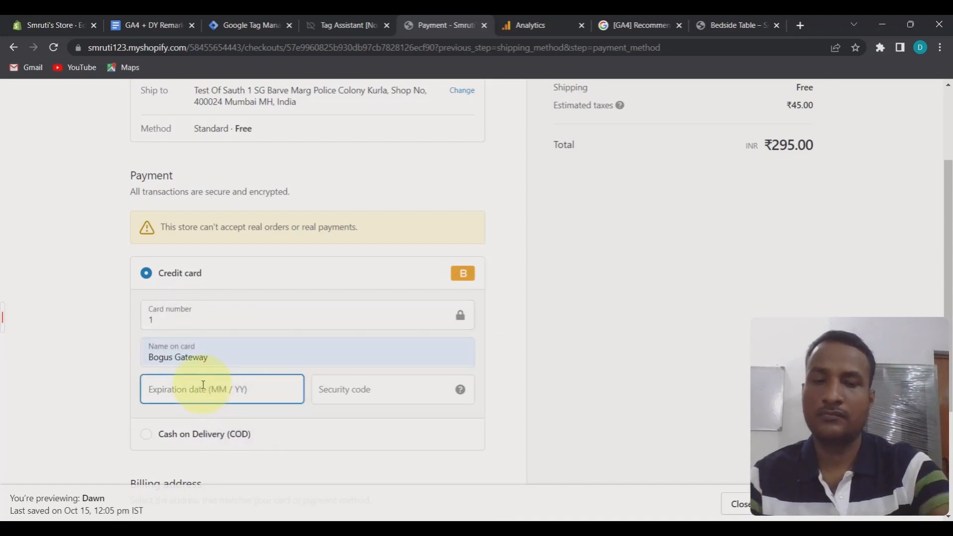
text(06 / 27)
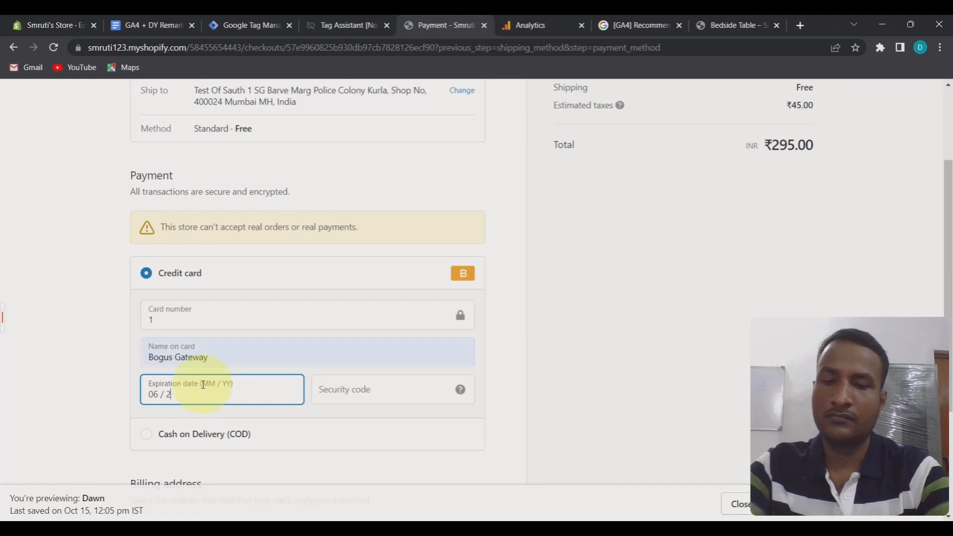
click(353, 388)
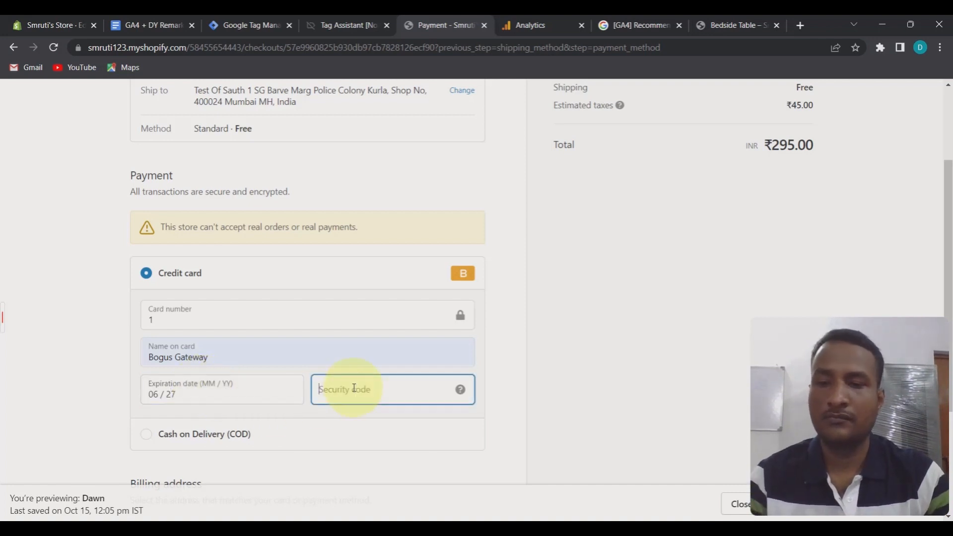
text(111)
scroll(350, 461, down, 3)
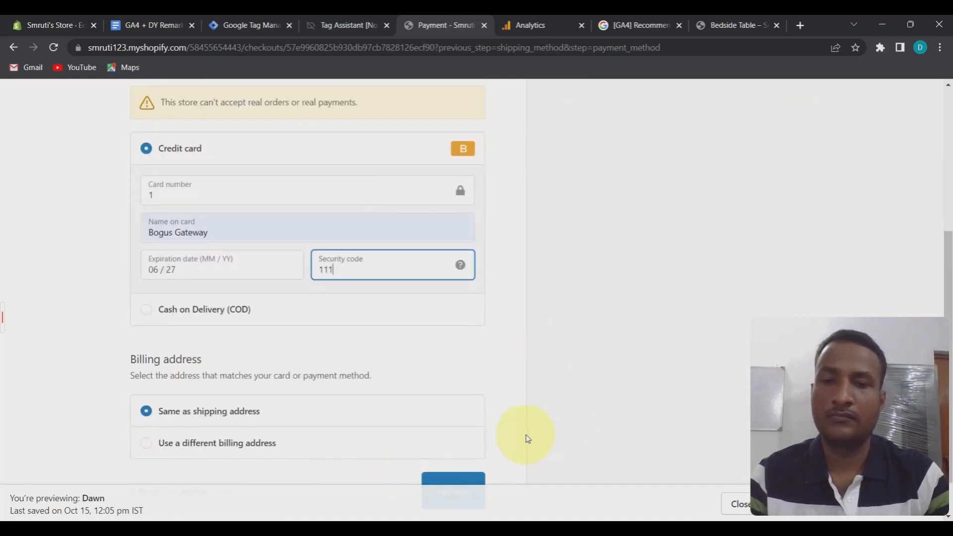
scroll(497, 440, down, 1)
click(465, 442)
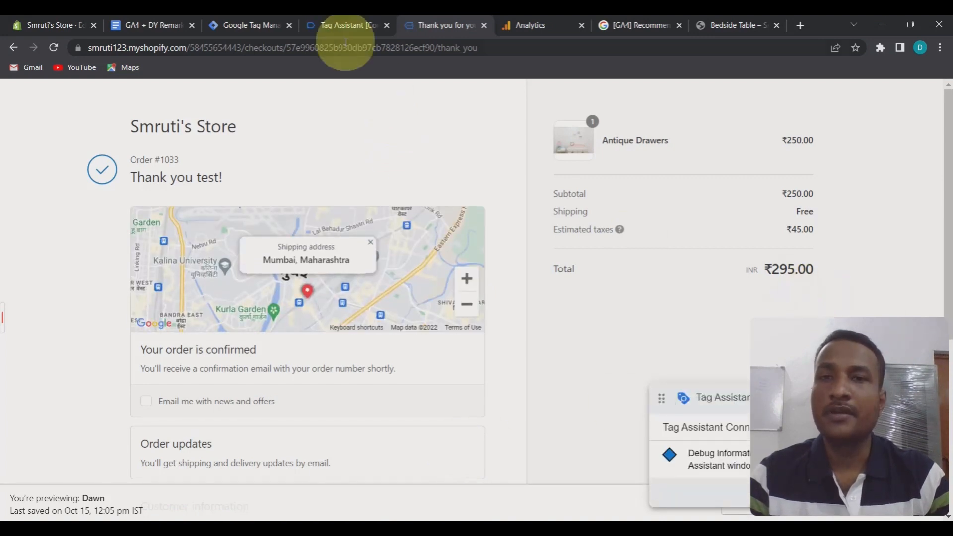
Examine the purchase event's data layer values for the completed order in Tag Assistant
click(345, 26)
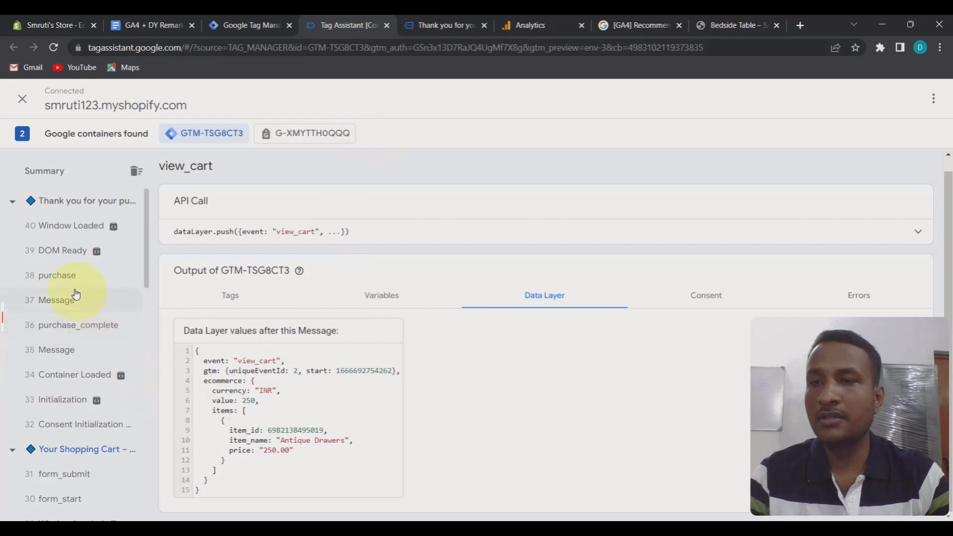
click(65, 279)
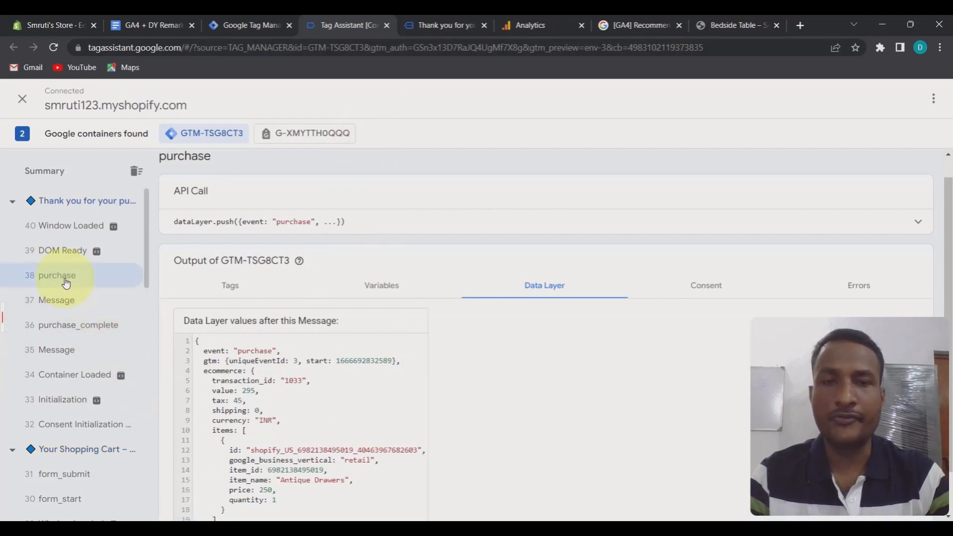
scroll(591, 439, down, 1)
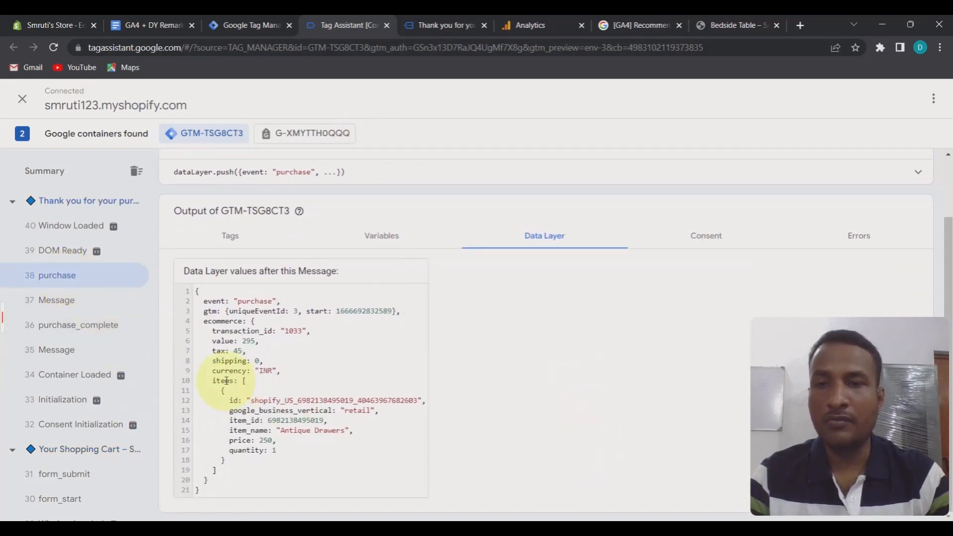
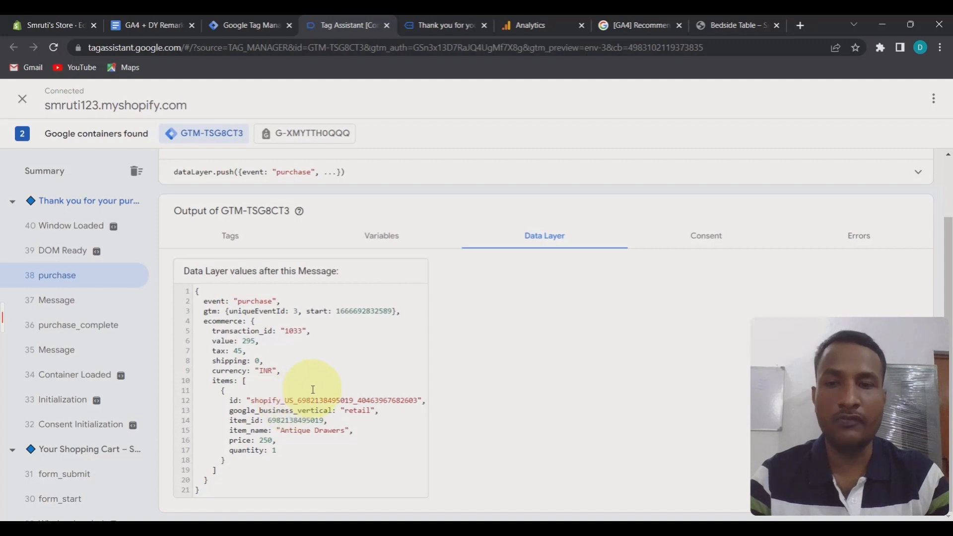
Switch to Google Tag Manager and create a new tag named GA4 Event Tag
click(234, 25)
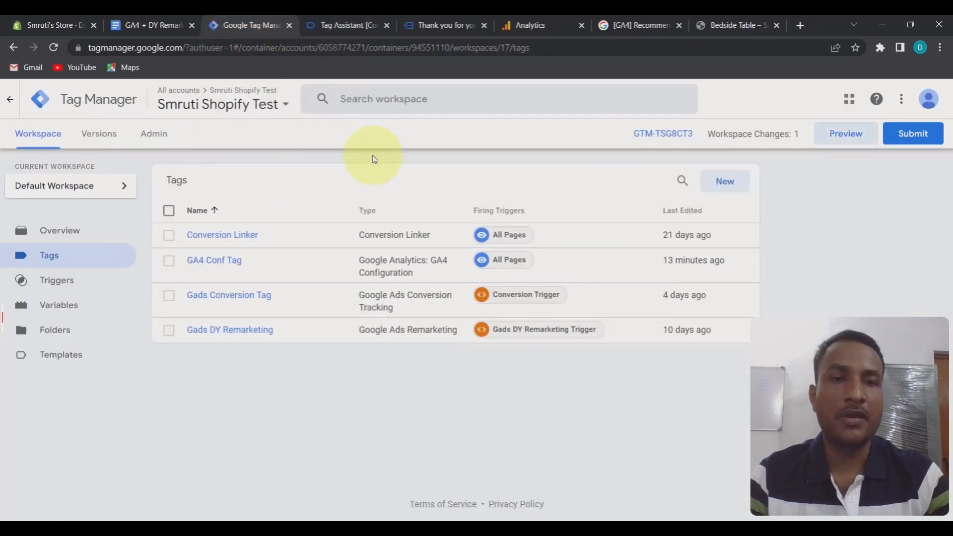
click(734, 186)
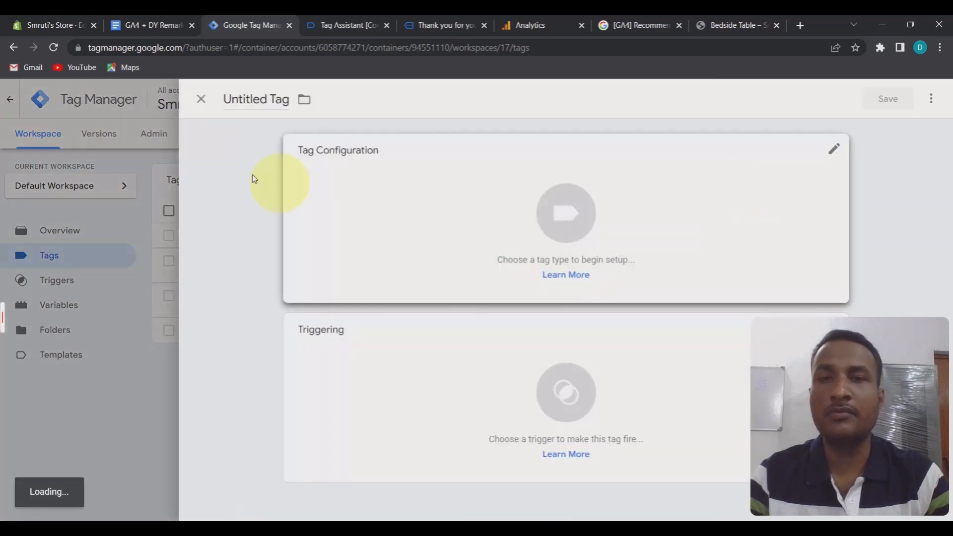
drag(267, 99, 204, 107)
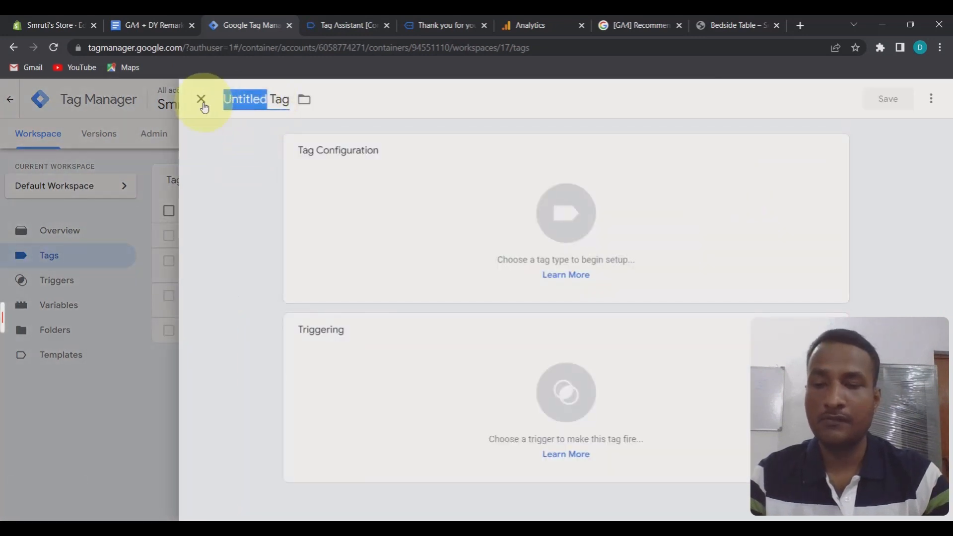
text(G)
text(A4 Ev)
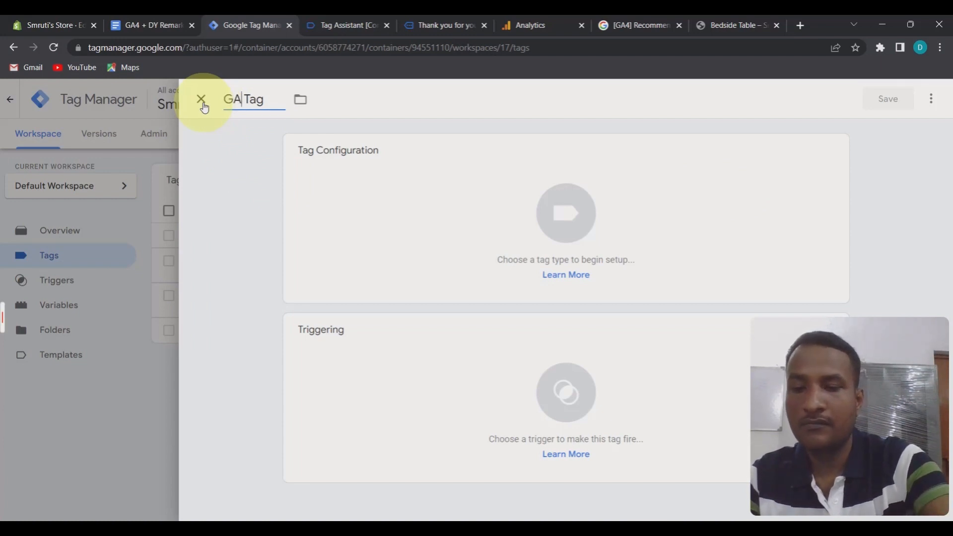
text(ent)
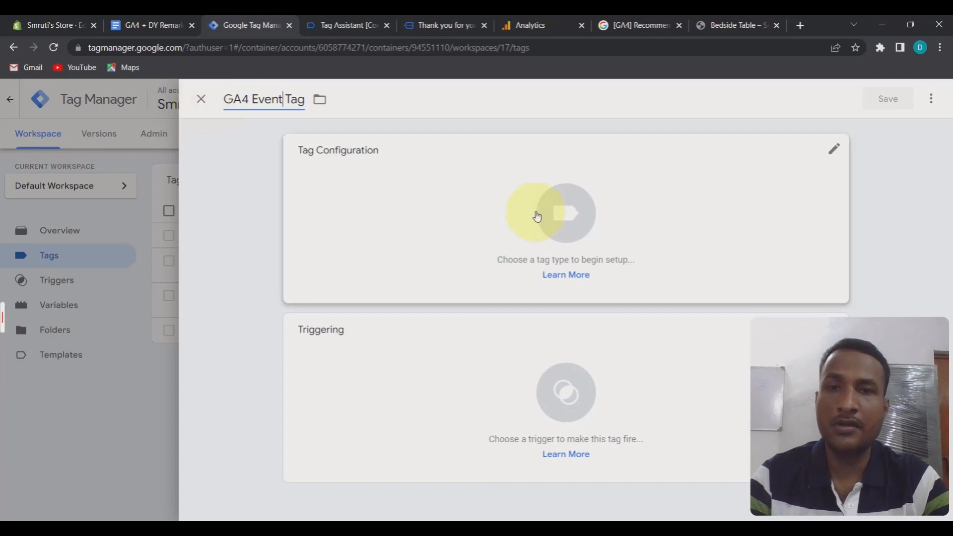
Set the tag type to Google Analytics: GA4 Event and choose GA4 Conf Tag as its configuration tag
click(444, 194)
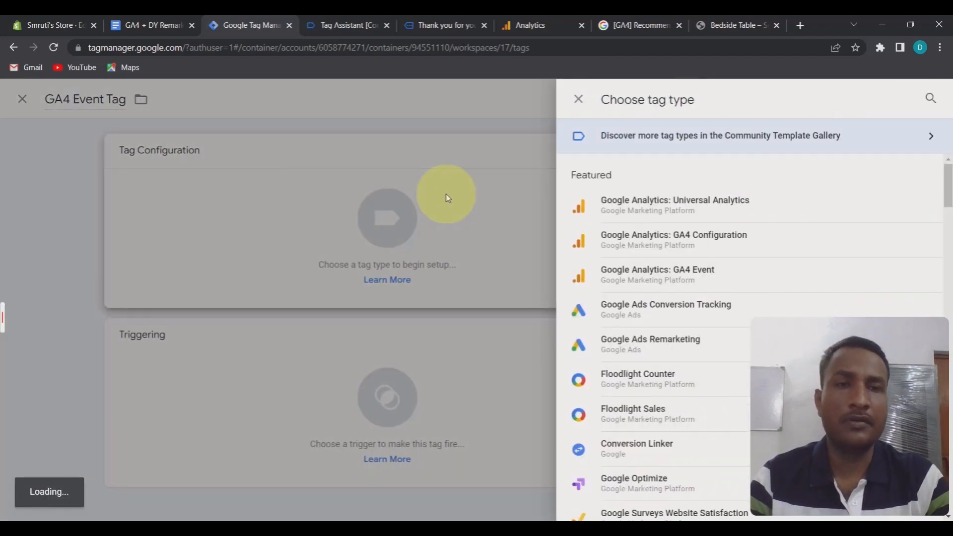
scroll(702, 288, down, 2)
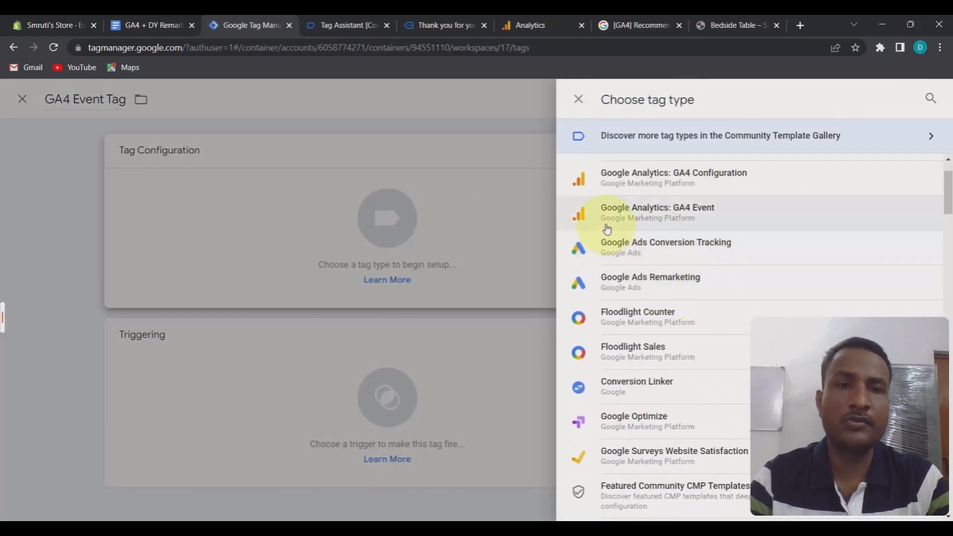
click(739, 219)
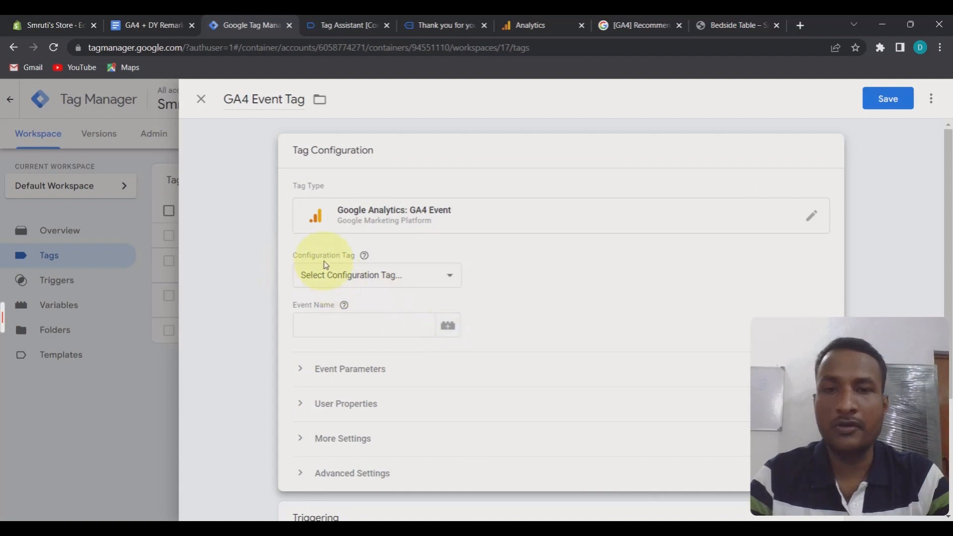
click(415, 275)
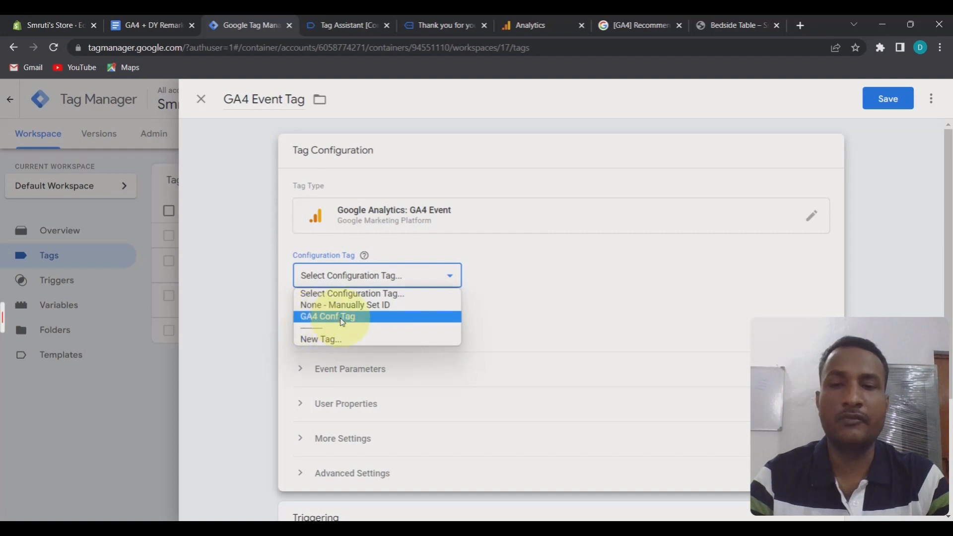
click(362, 319)
Use the built-in Event variable, {{Event}}, as the tag's event name
scroll(630, 341, down, 3)
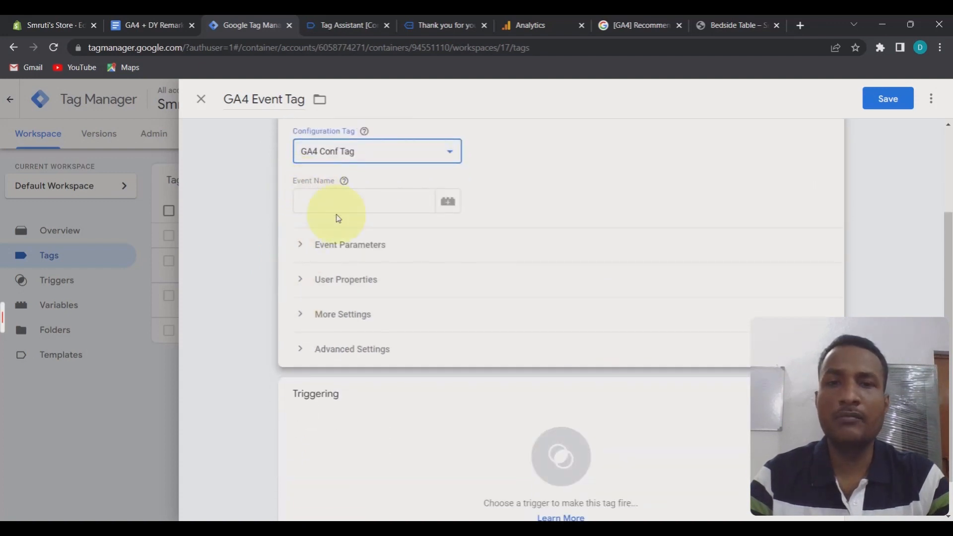
click(449, 204)
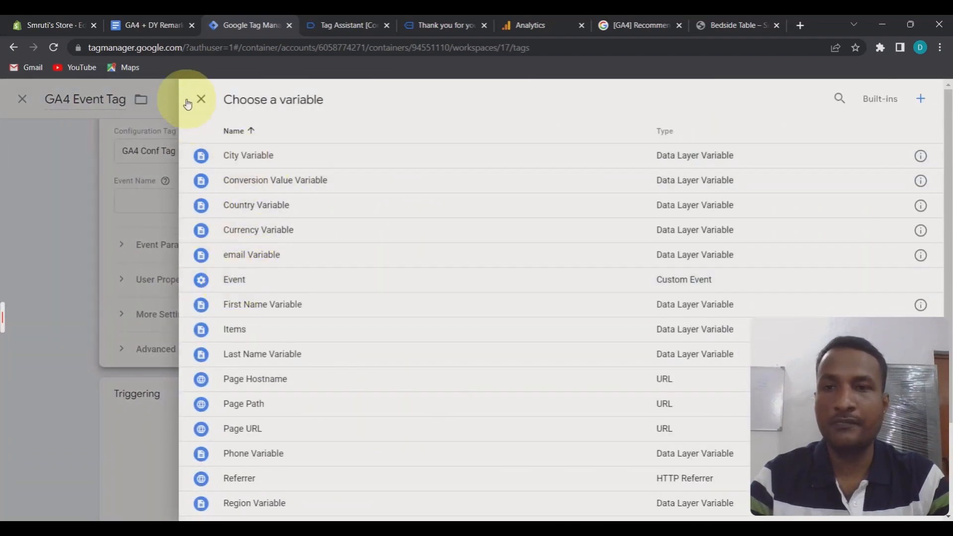
click(260, 282)
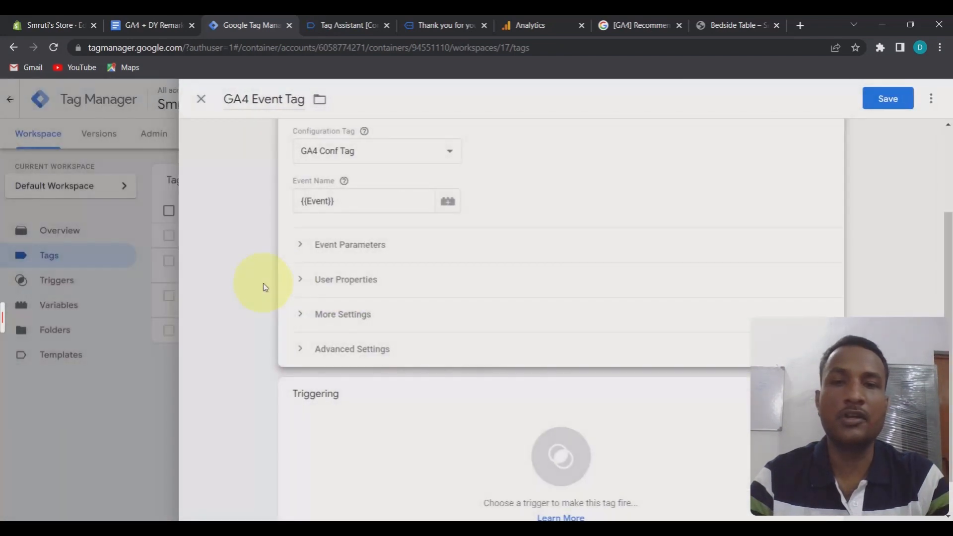
Enable sending ecommerce data in the tag's additional settings, using Data Layer as the source
scroll(489, 293, down, 1)
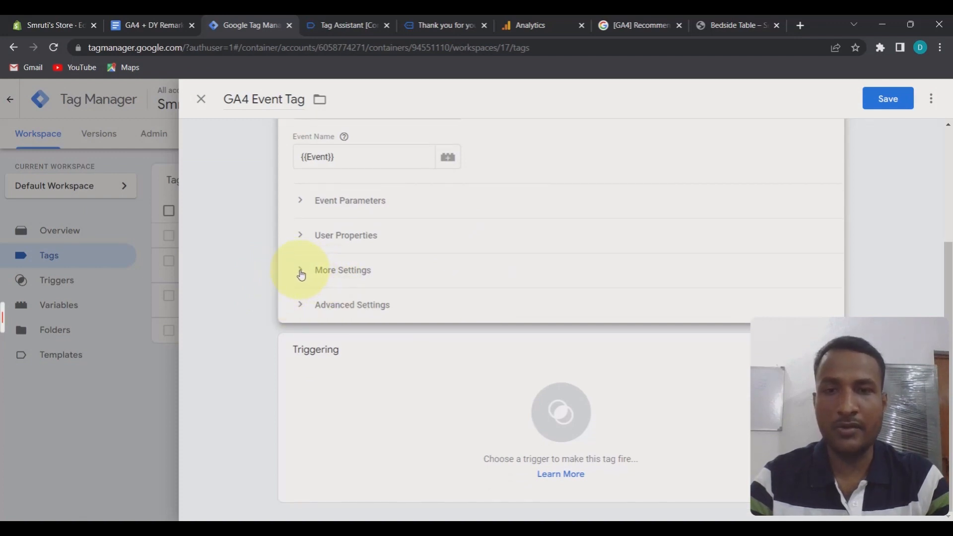
click(301, 275)
scroll(568, 297, down, 1)
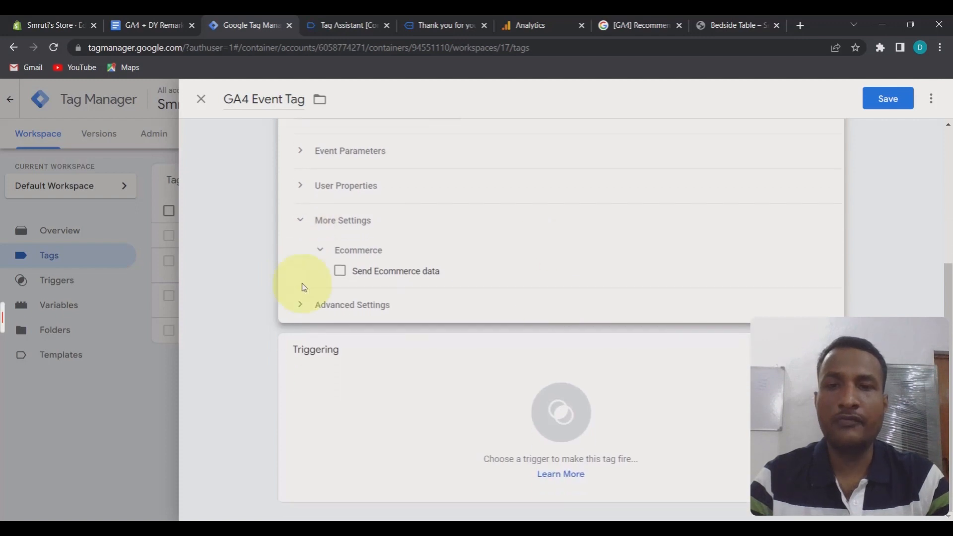
click(340, 276)
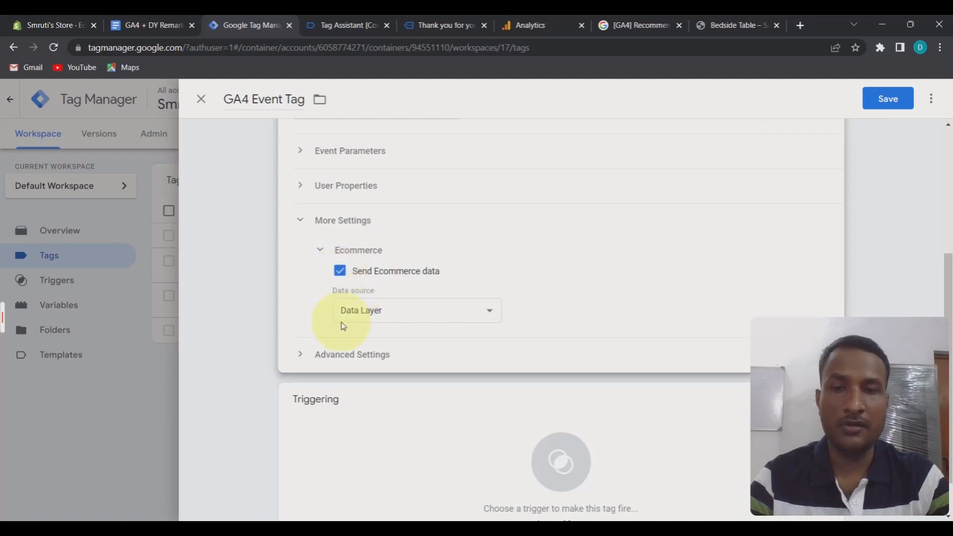
Create a new firing trigger for the tag, named Ga4 Trigger, with the Custom Event type
scroll(540, 312, down, 1)
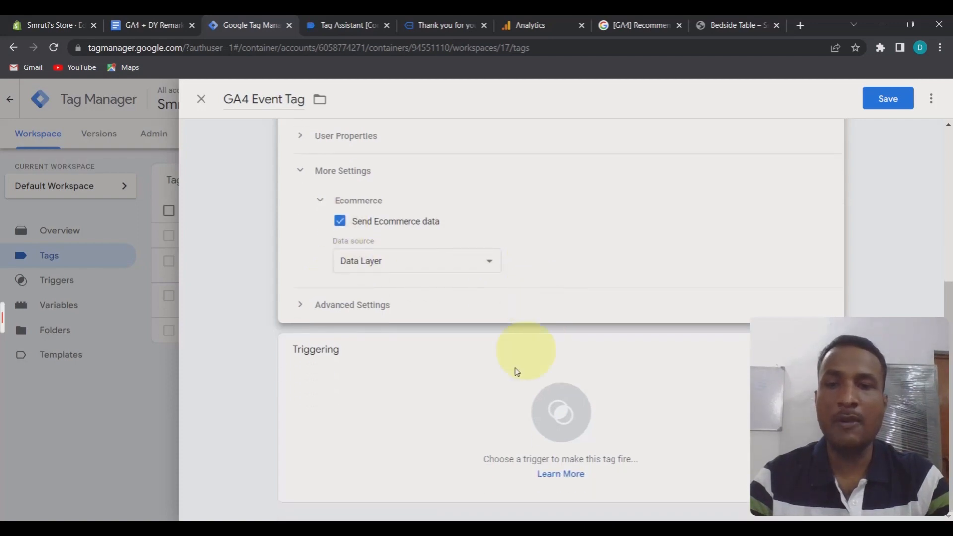
click(336, 396)
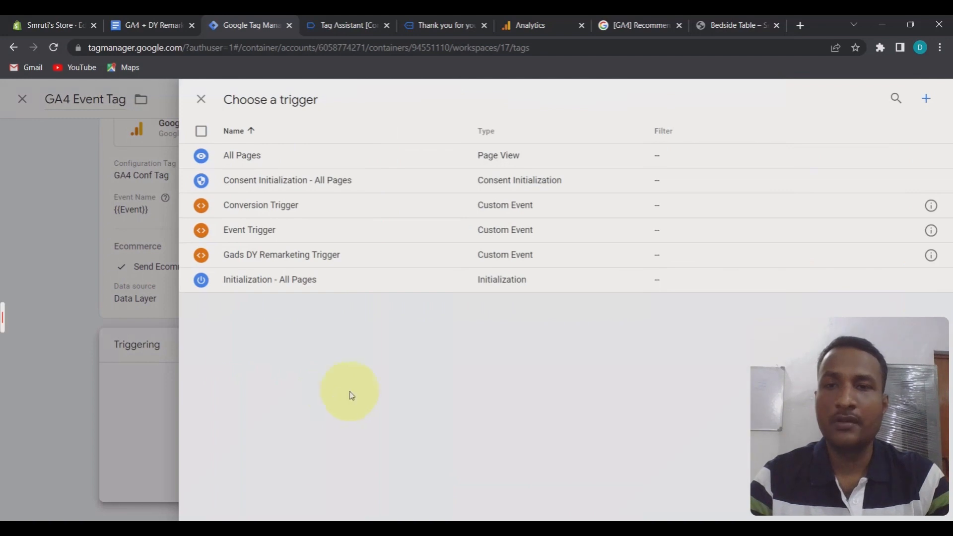
click(927, 98)
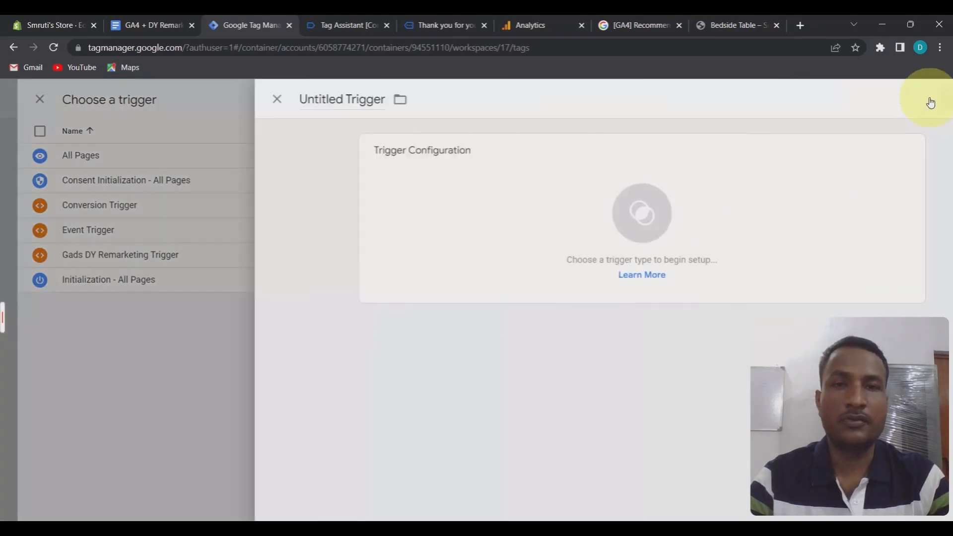
drag(266, 102, 211, 107)
text(Ga4)
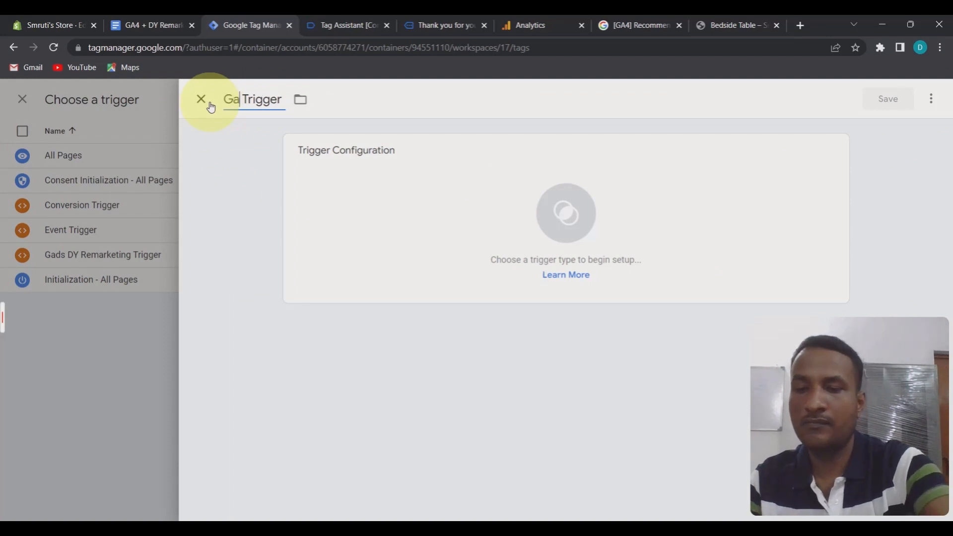
click(347, 191)
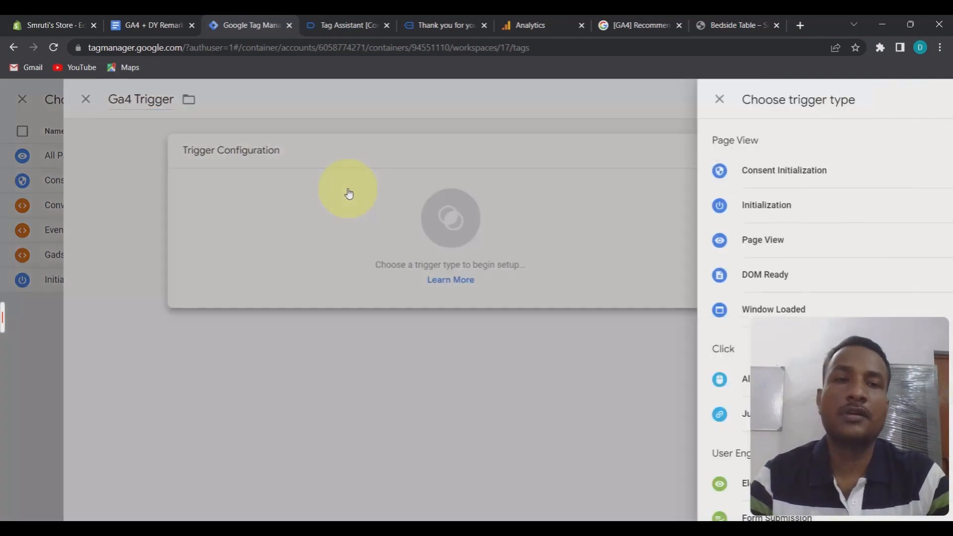
scroll(725, 303, down, 6)
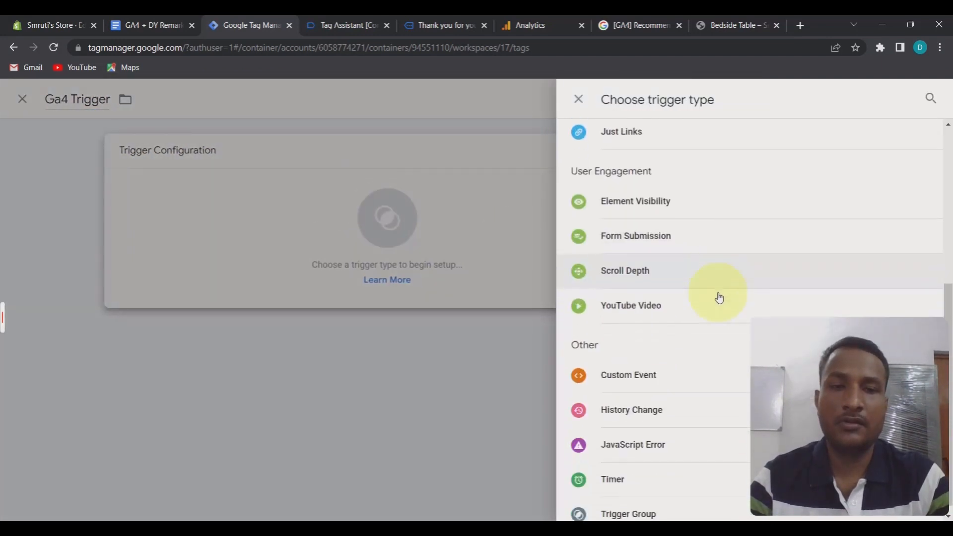
click(659, 381)
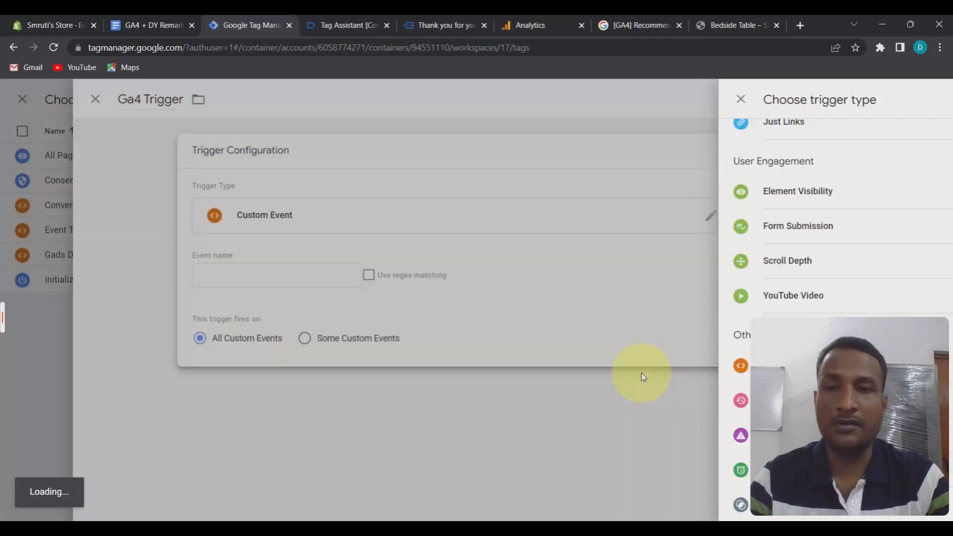
Copy the custom event string view_item_list|view_item|view_cart|add_to_cart|purchase from the GA4 + DY Remarketing document
click(360, 276)
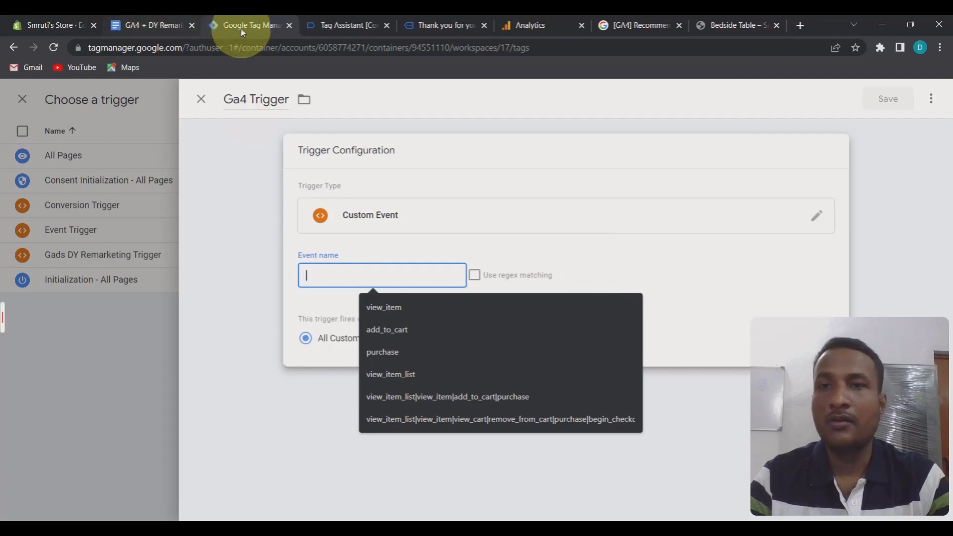
click(142, 24)
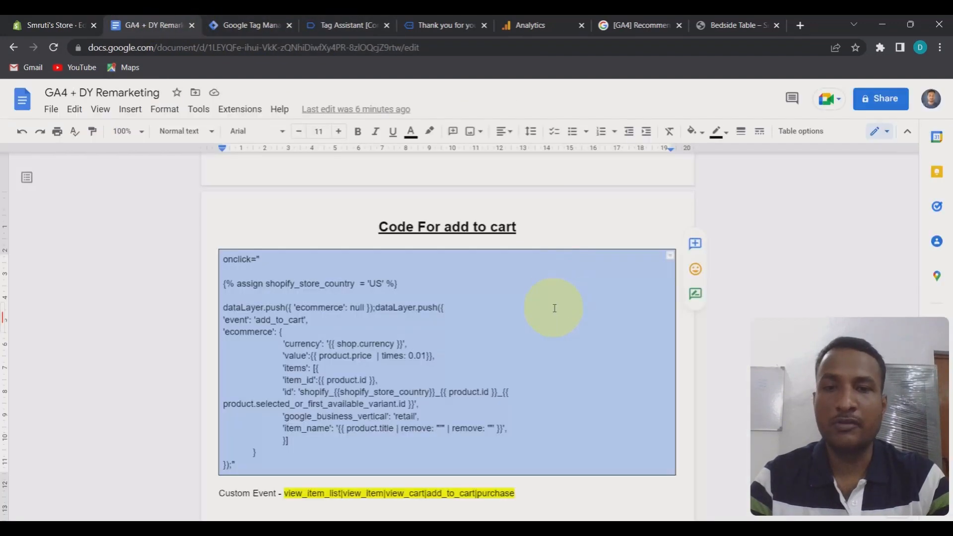
scroll(583, 325, down, 4)
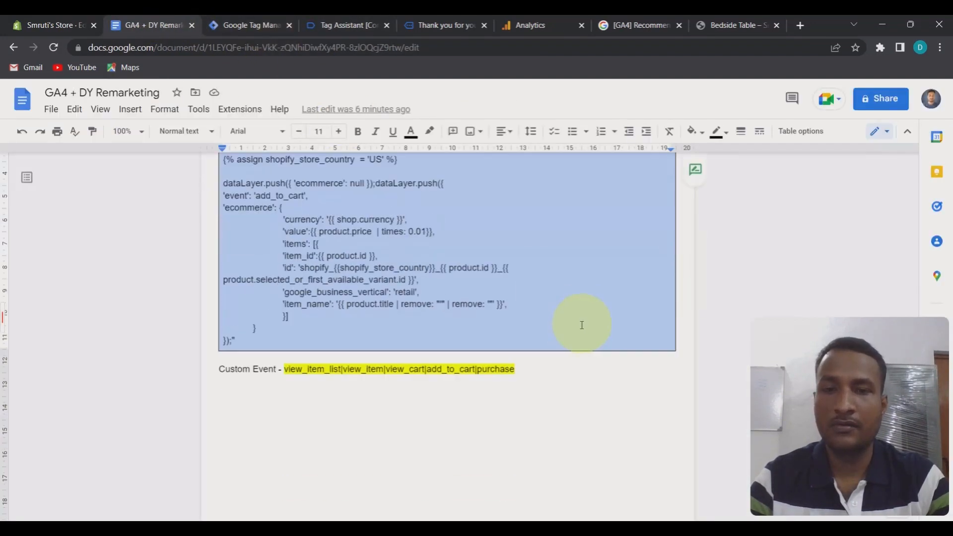
click(315, 329)
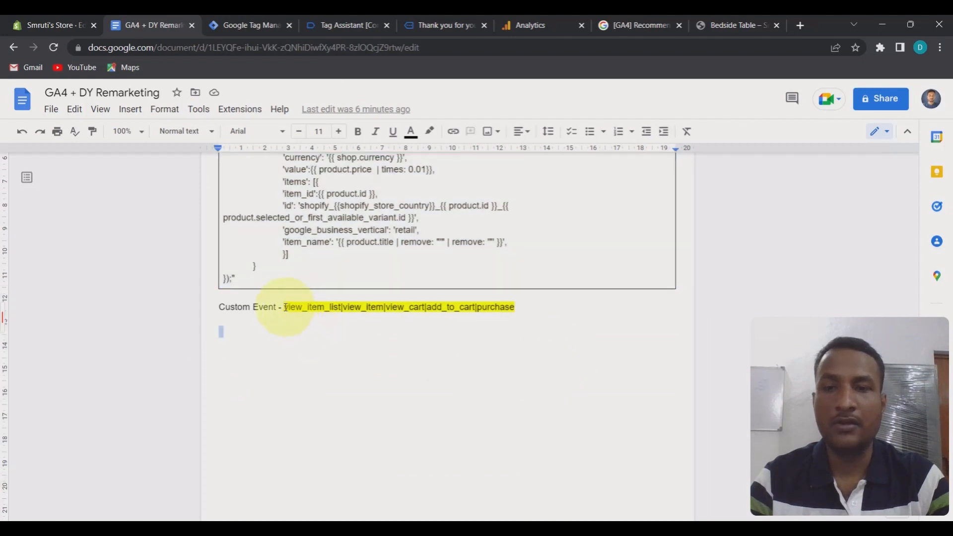
drag(286, 307, 517, 305)
key(ctrl+c)
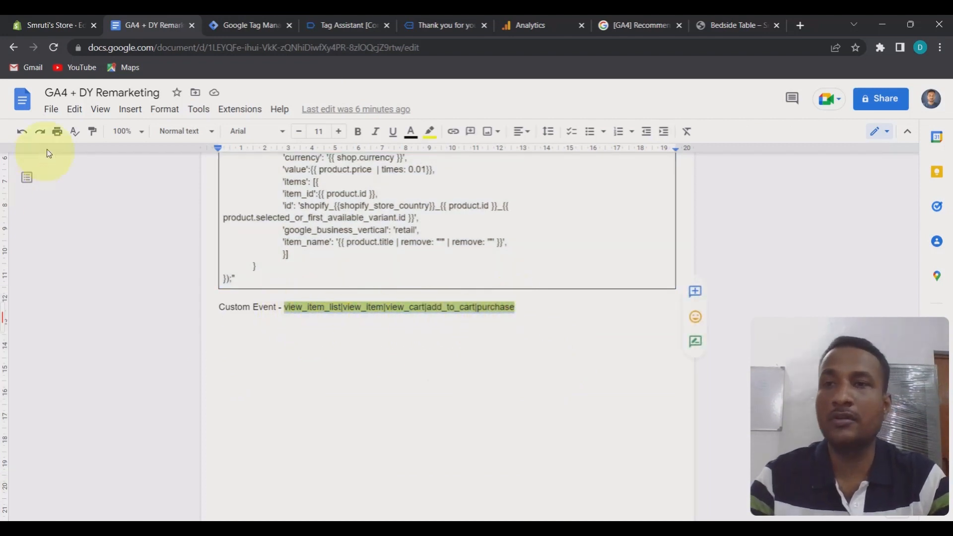
Back in Tag Manager, set the trigger's event name to view_item_list|view_item|view_cart|add_to_cart|purchase with regex matching, and save the trigger
click(248, 24)
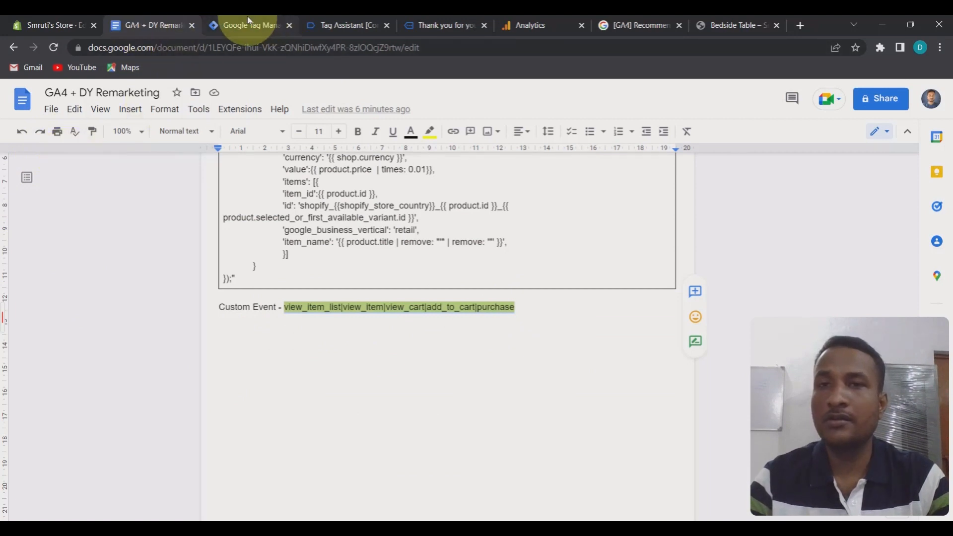
click(366, 278)
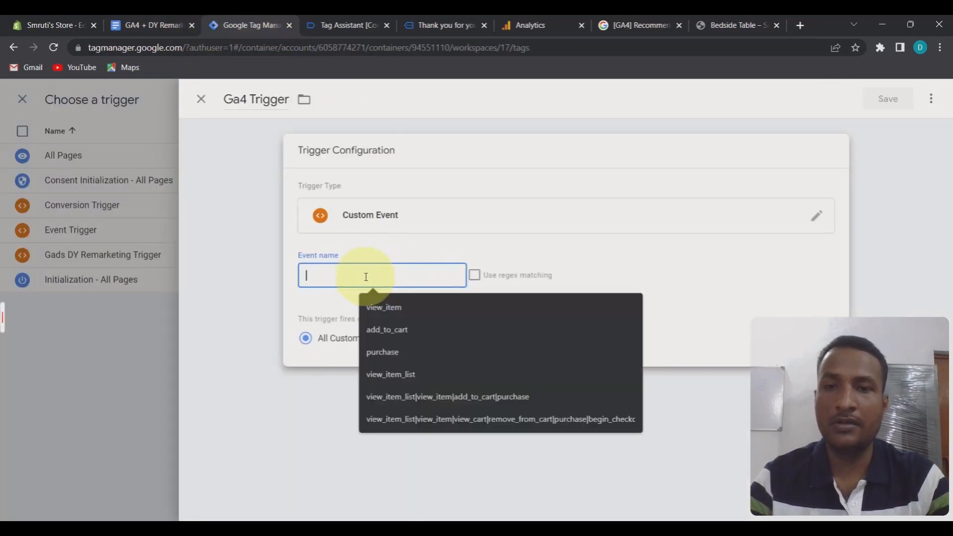
key(ctrl+v)
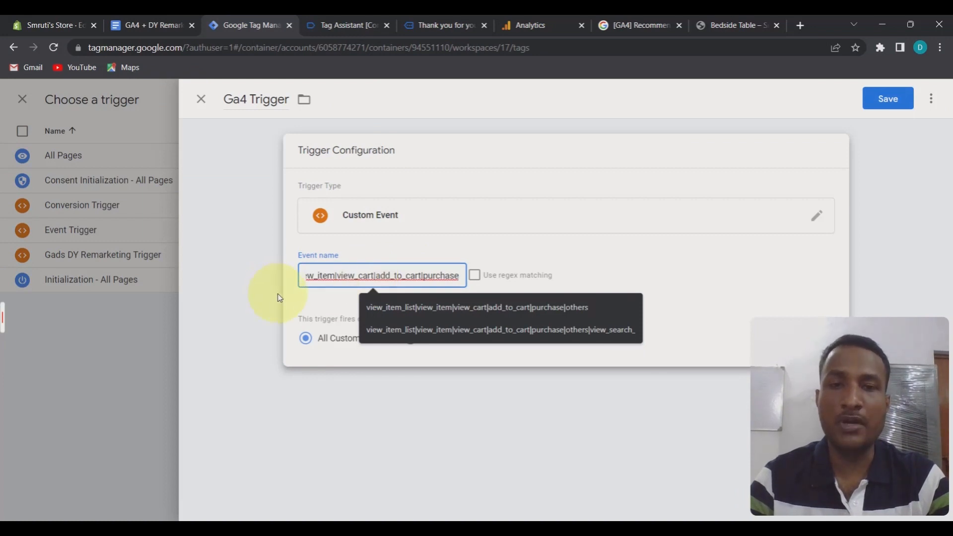
click(477, 278)
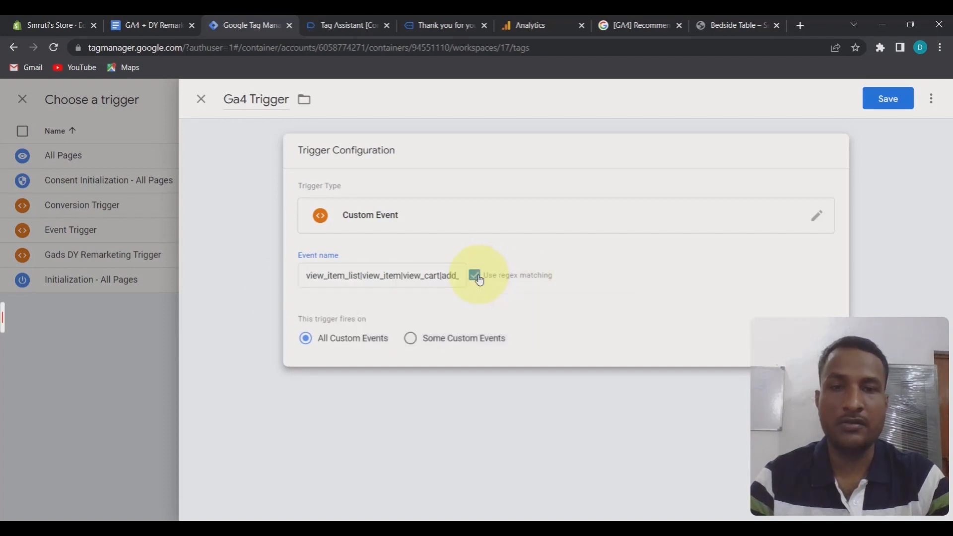
click(905, 99)
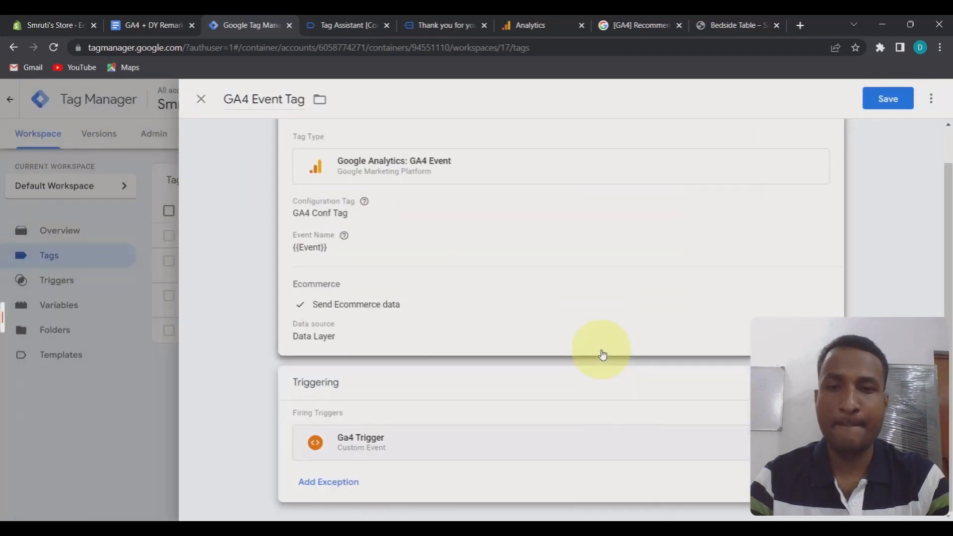
Save the GA4 Event Tag and close the old Tag Assistant and order confirmation browser tabs
scroll(560, 404, up, 1)
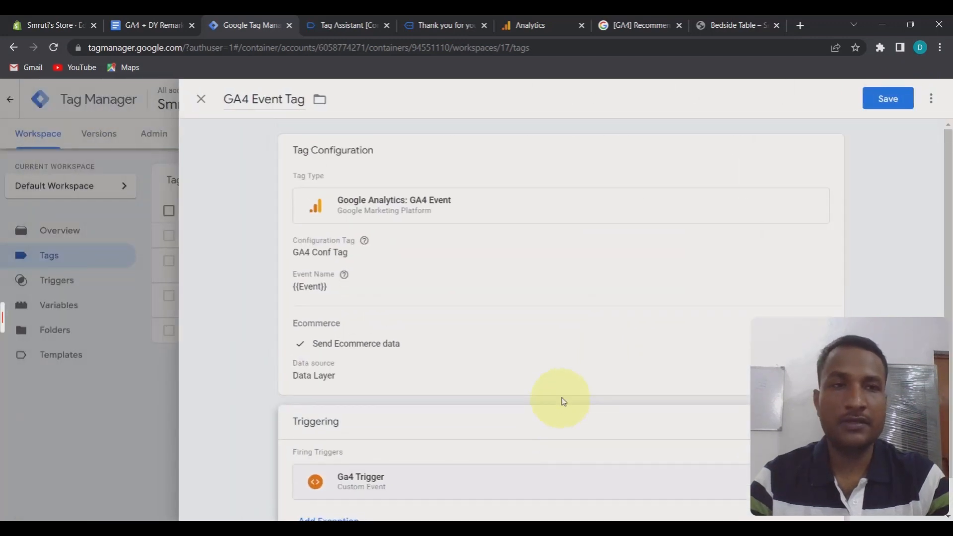
click(900, 104)
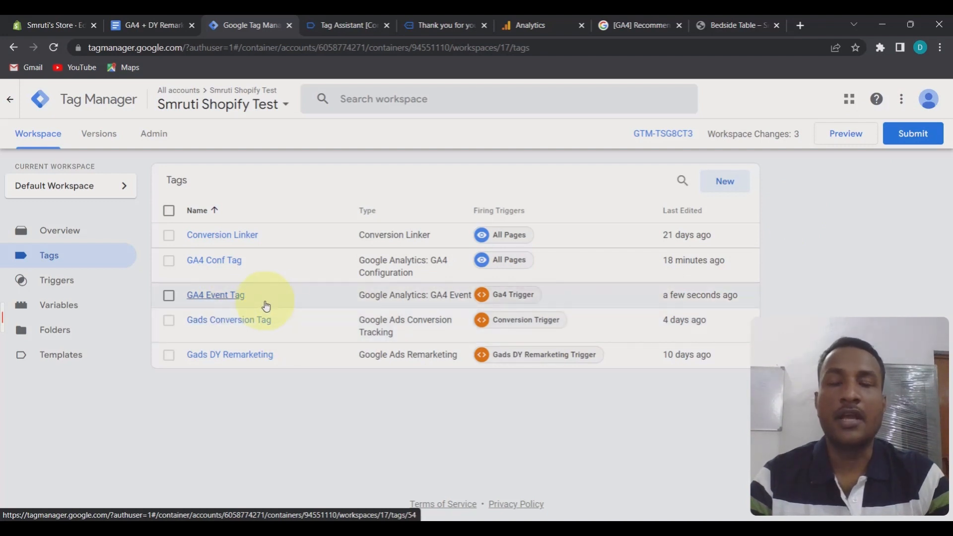
click(484, 25)
click(386, 26)
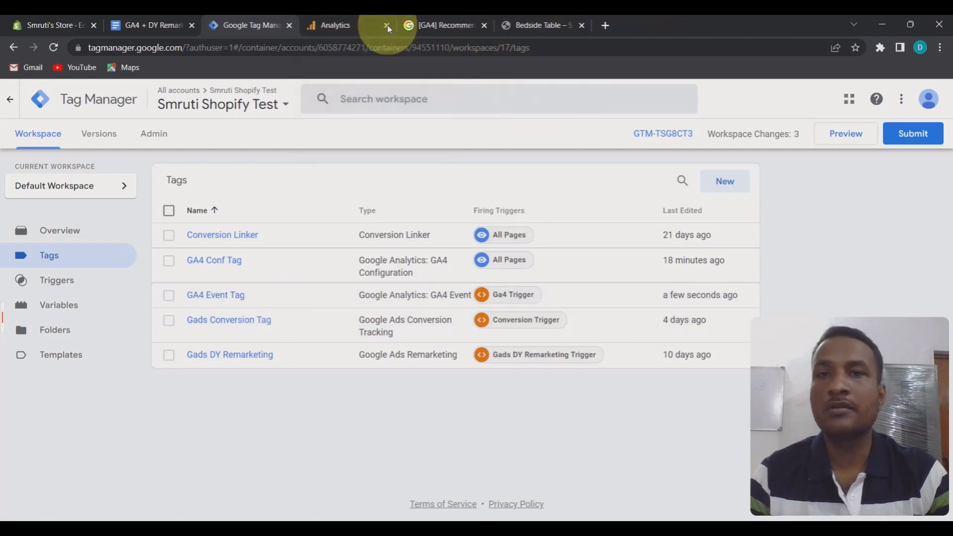
Start a new Tag Manager preview, connect it to the Shopify store, and continue to the Tag Assistant summary
click(844, 135)
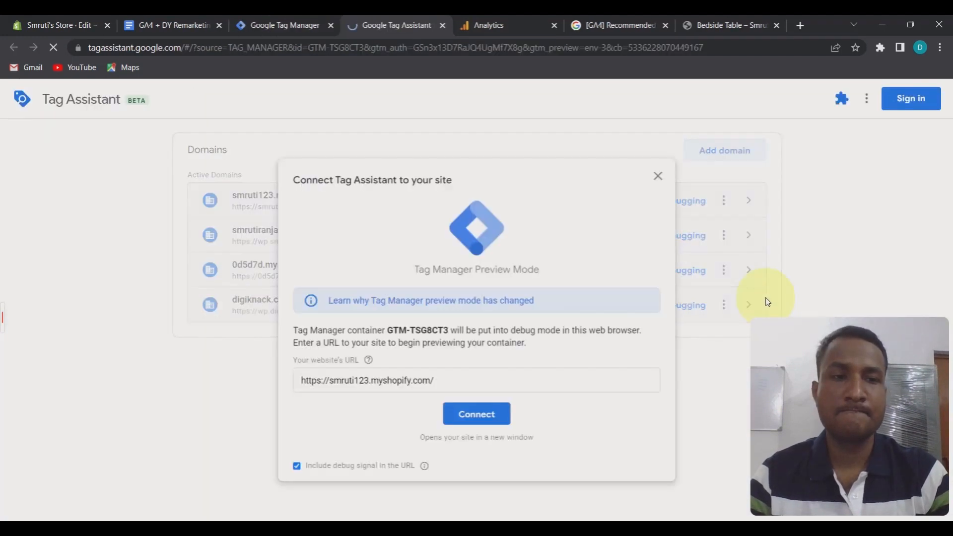
click(474, 418)
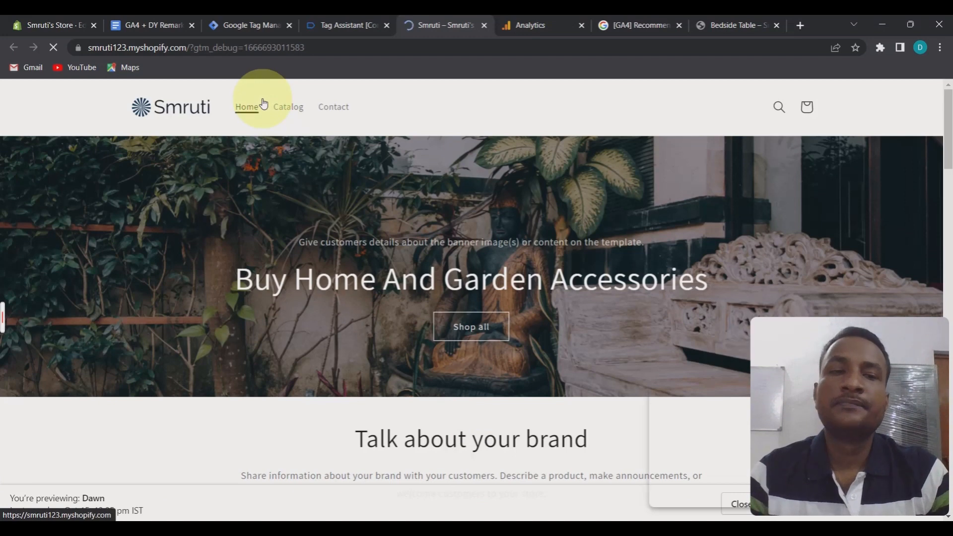
click(355, 28)
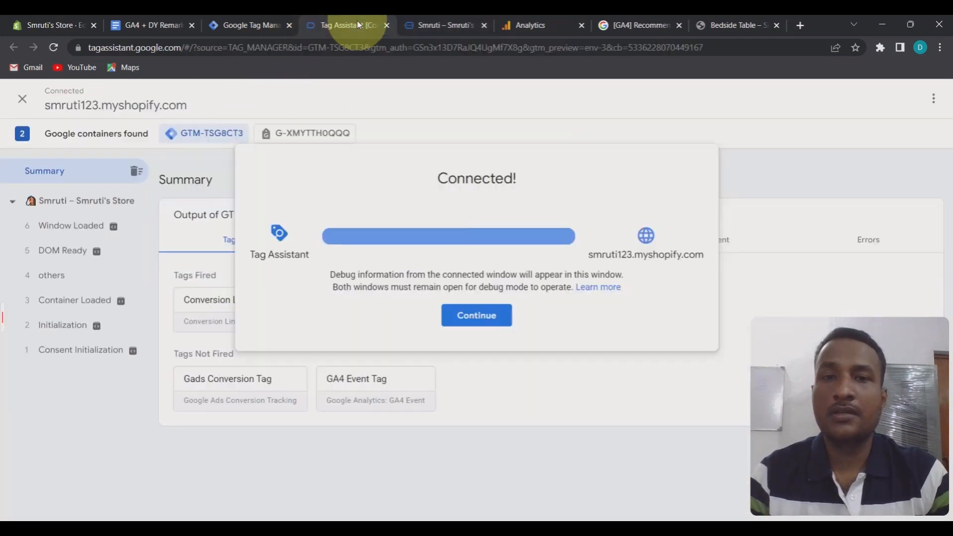
click(479, 320)
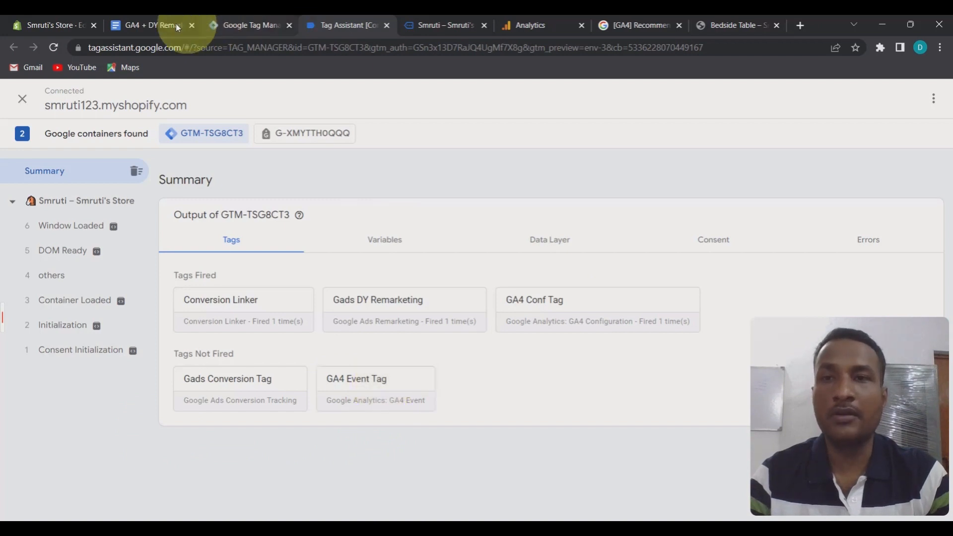
Review the custom event string in the document, open the storefront's full product listing, and check the fired tags in Tag Assistant
click(144, 24)
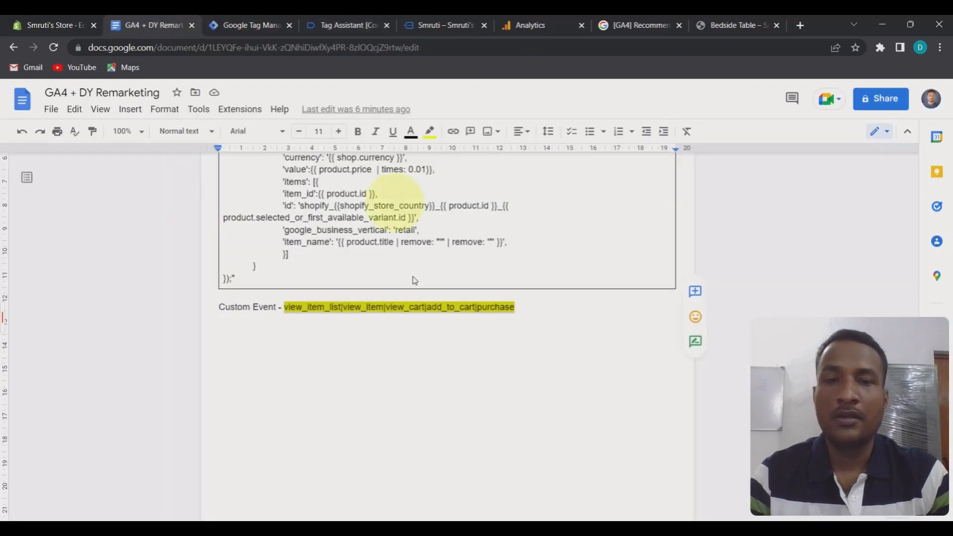
click(291, 319)
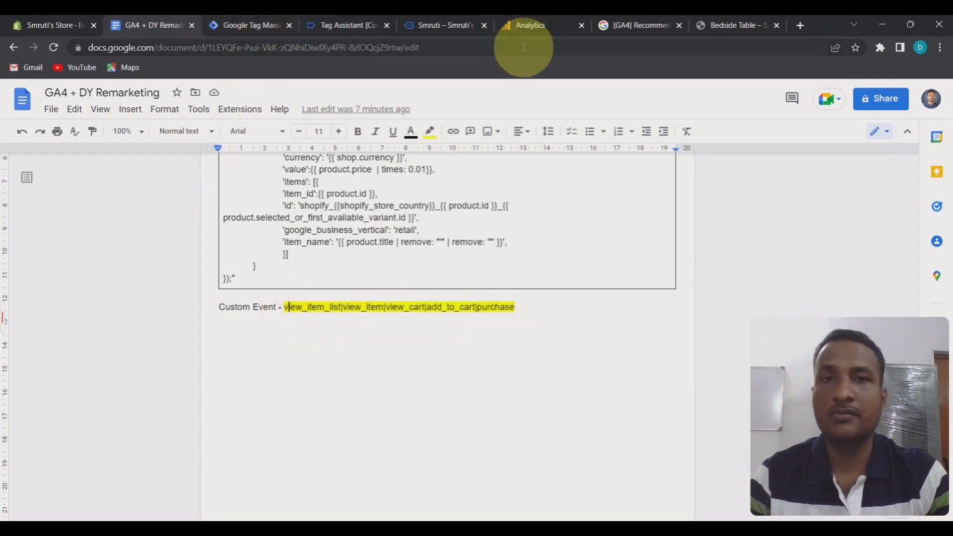
click(445, 25)
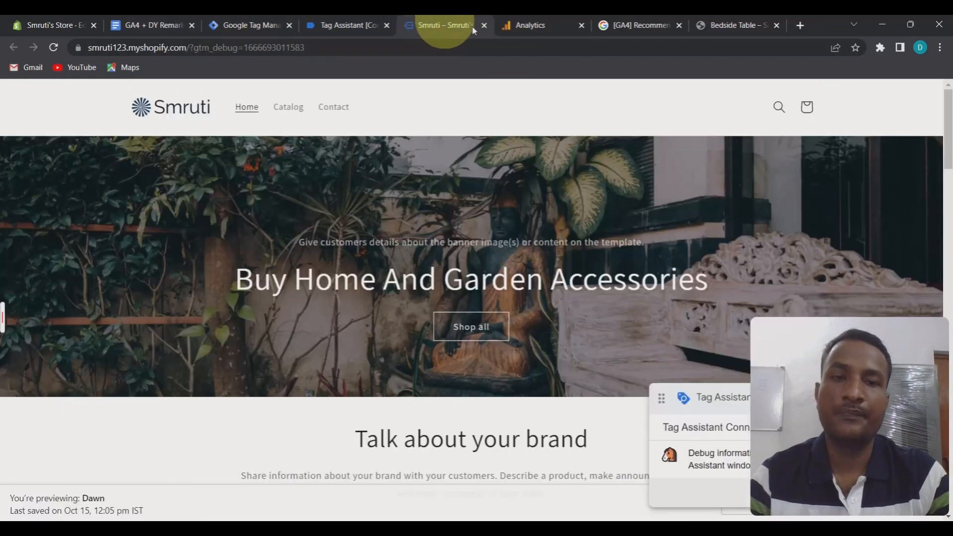
click(472, 336)
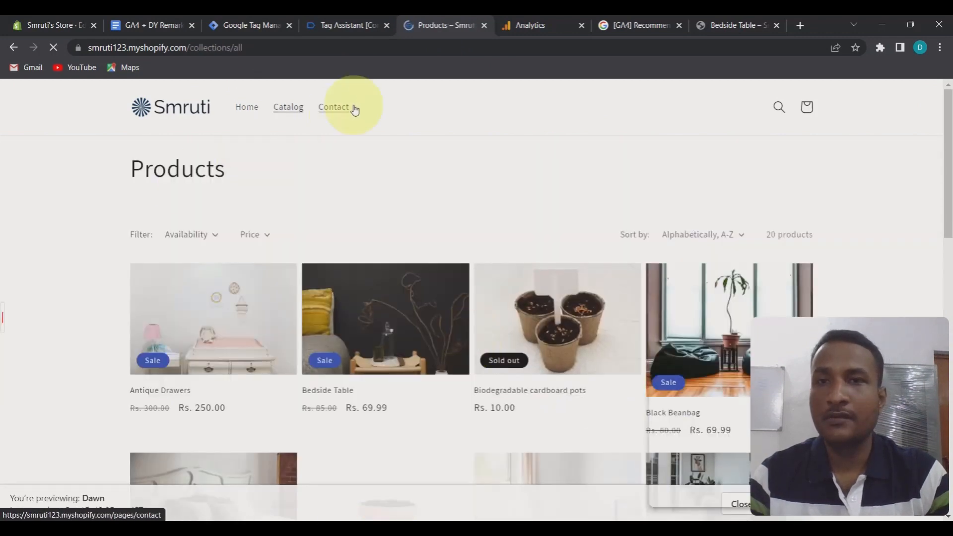
click(348, 26)
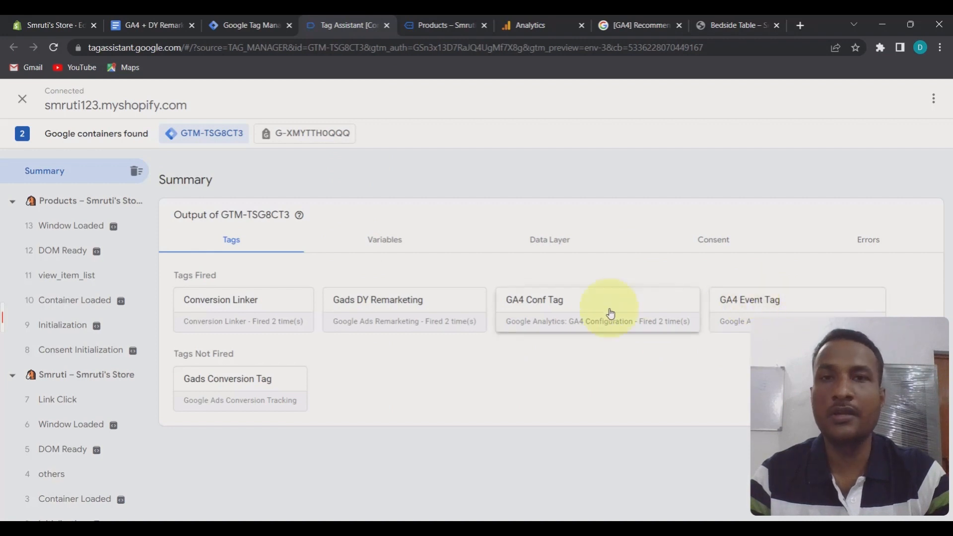
In Google Analytics, close the web stream details and open DebugView for the GA4 For Shopify Test property
click(541, 26)
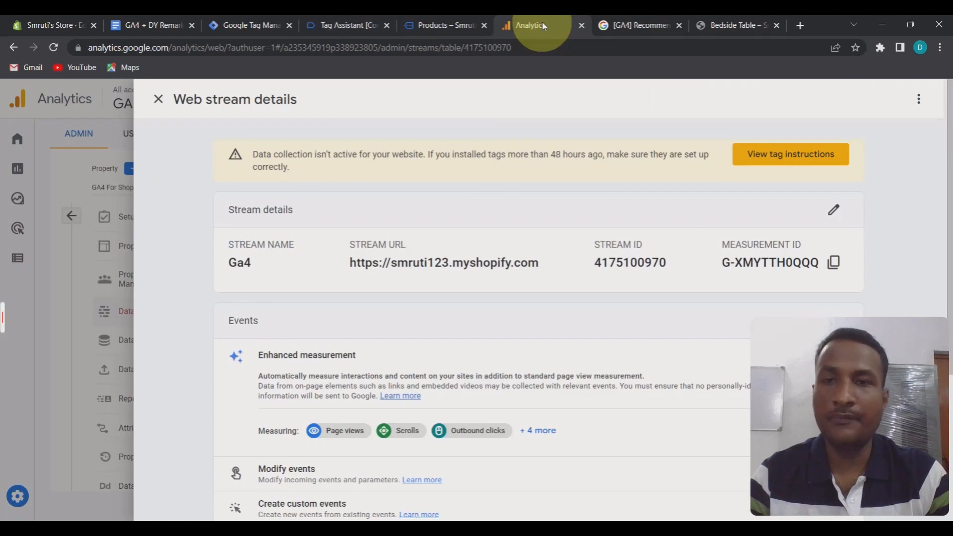
click(158, 99)
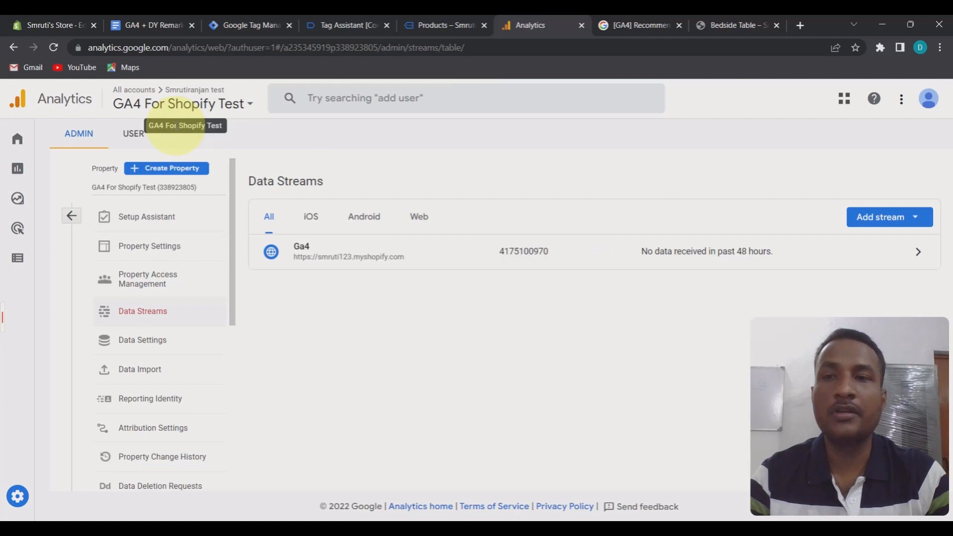
mouse_move(20, 255)
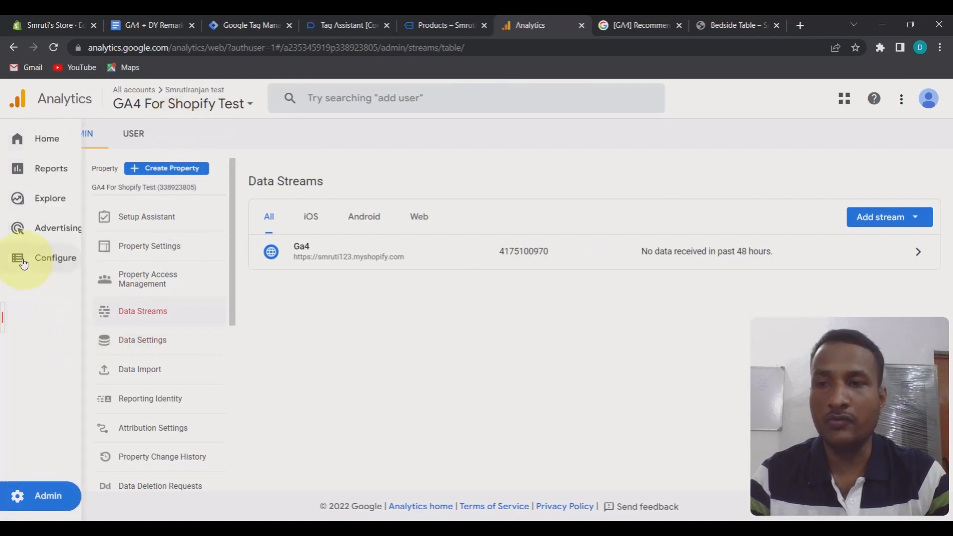
click(60, 262)
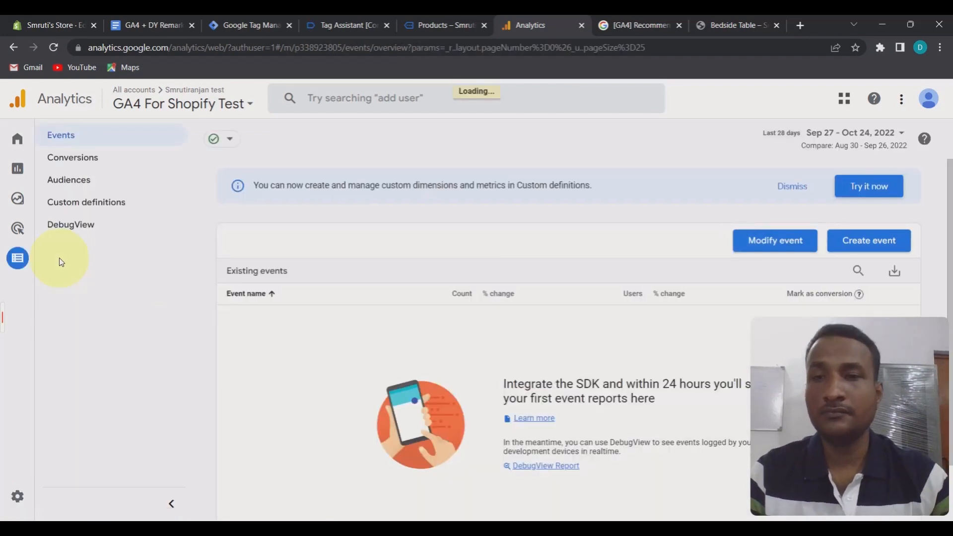
click(75, 226)
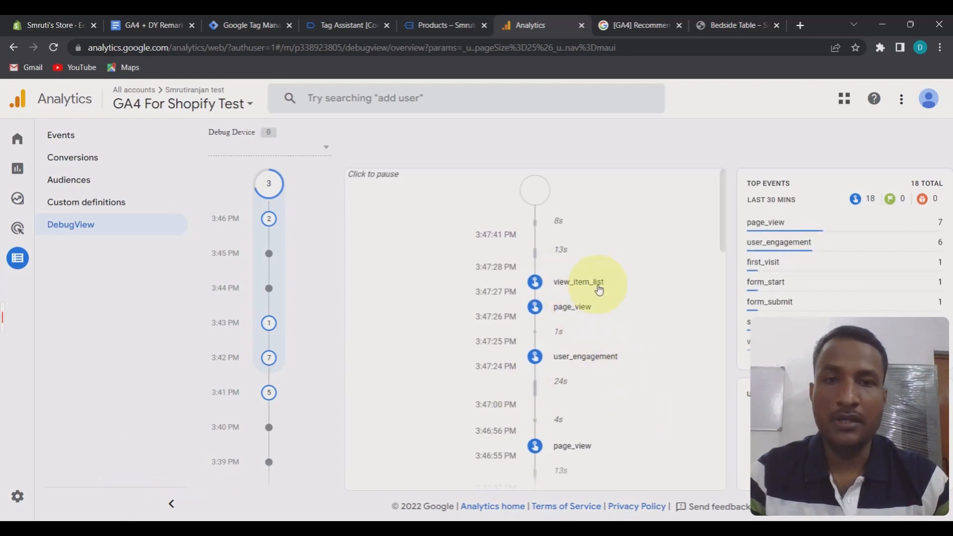
Switch back to Tag Assistant and inspect which tags fired on the view_item_list event of the Products page
click(429, 28)
click(362, 25)
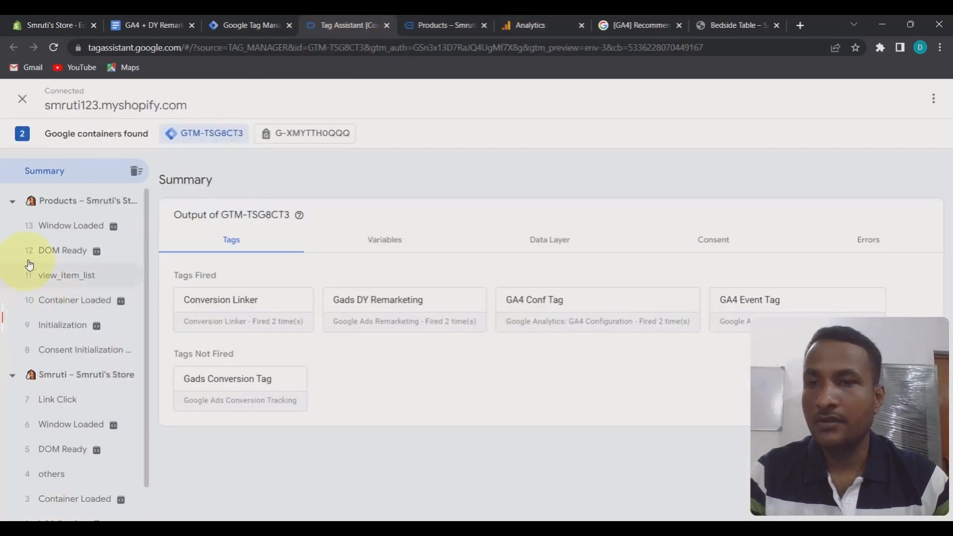
click(67, 279)
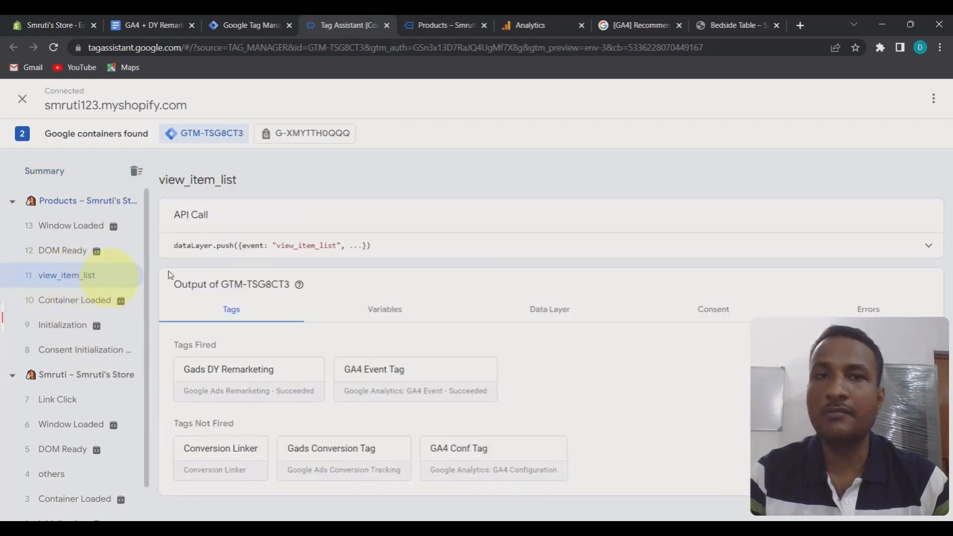
Return to Analytics DebugView, open the view_item_list event from the timeline, and look through its parameters
click(504, 32)
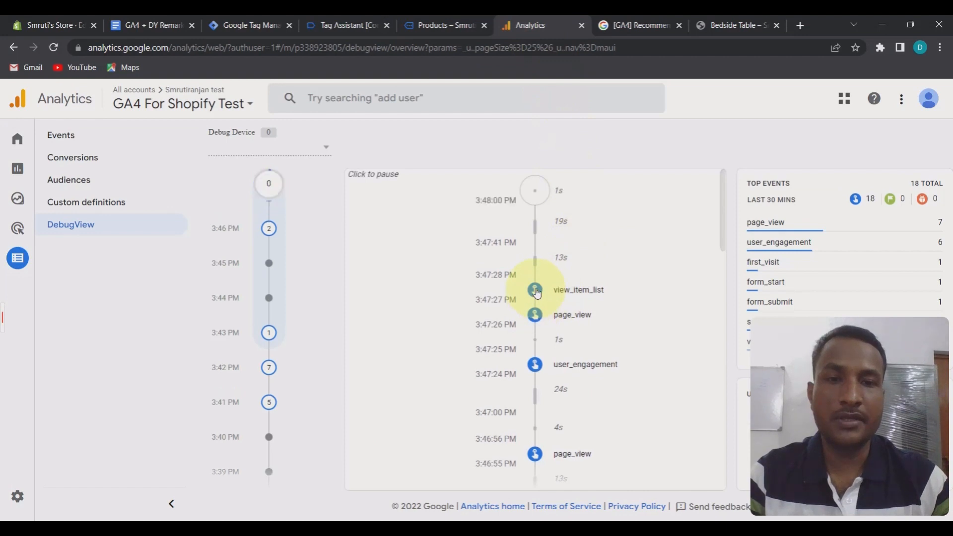
click(535, 315)
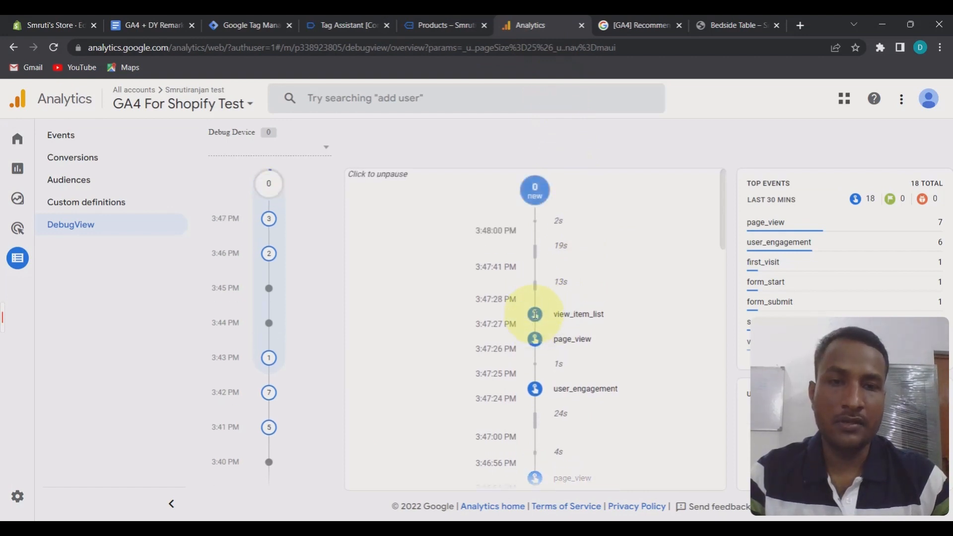
scroll(588, 397, down, 1)
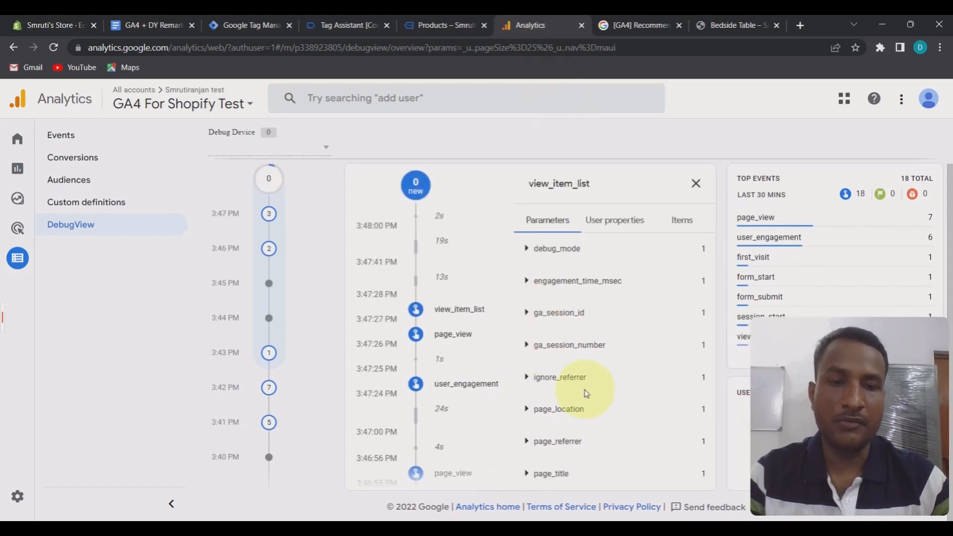
click(526, 475)
click(529, 476)
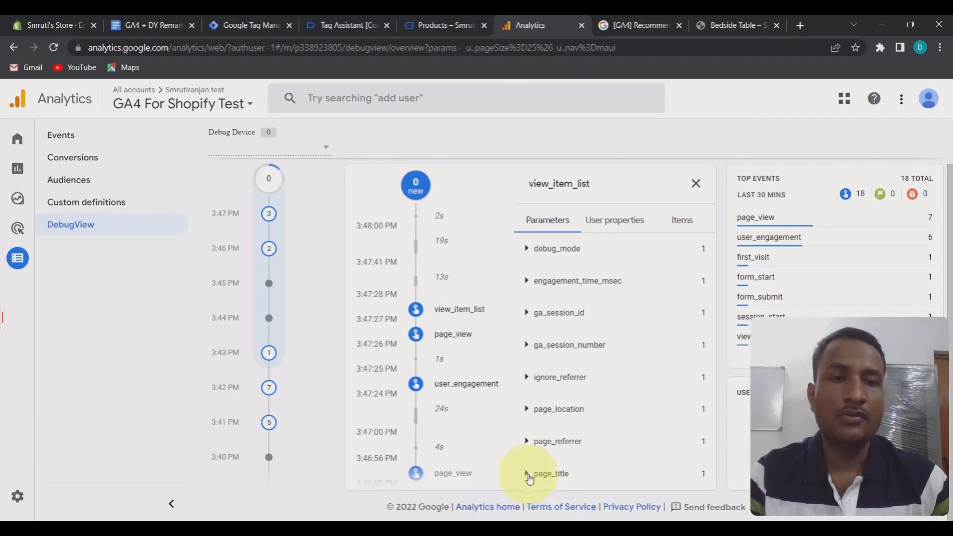
List the items sent with the view_item_list event and compare them with the products on the storefront page
click(683, 223)
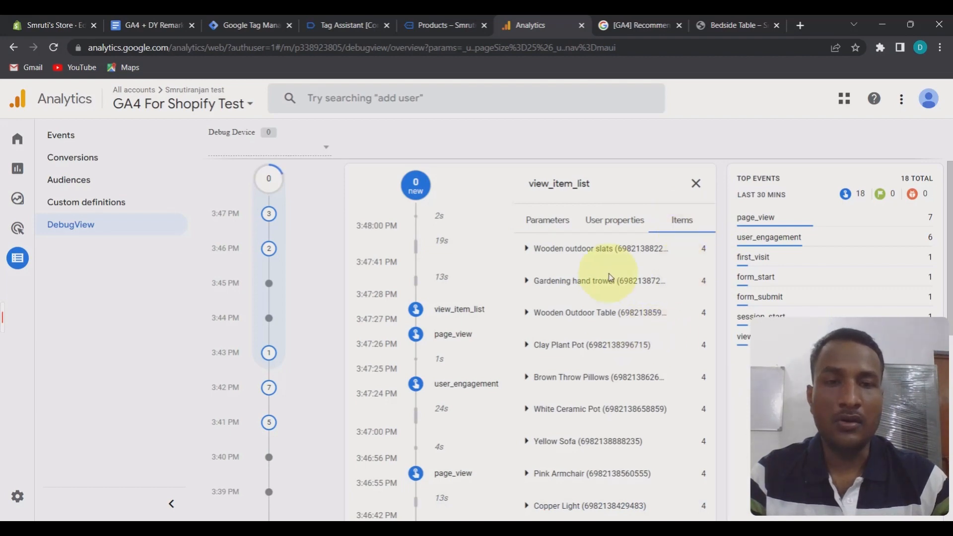
scroll(616, 313, down, 1)
click(432, 25)
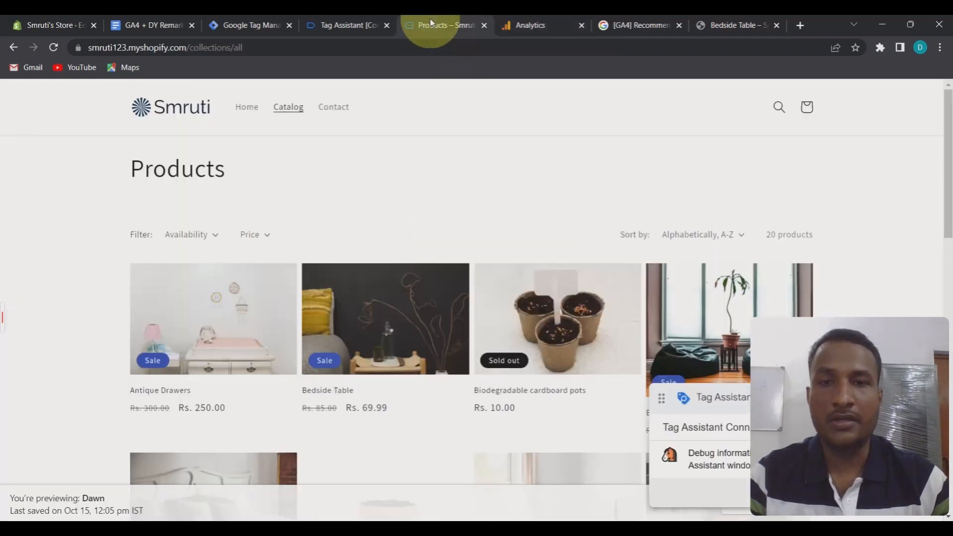
click(529, 25)
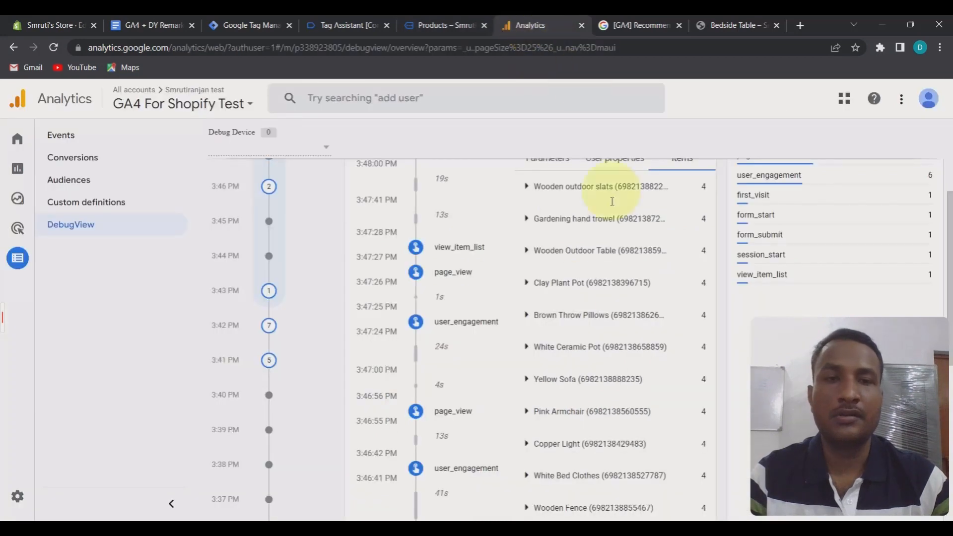
Examine the item details of Wooden outdoor slats, Gardening hand trowel and Wooden Outdoor Table, and close the view_item_list event details
scroll(603, 298, up, 1)
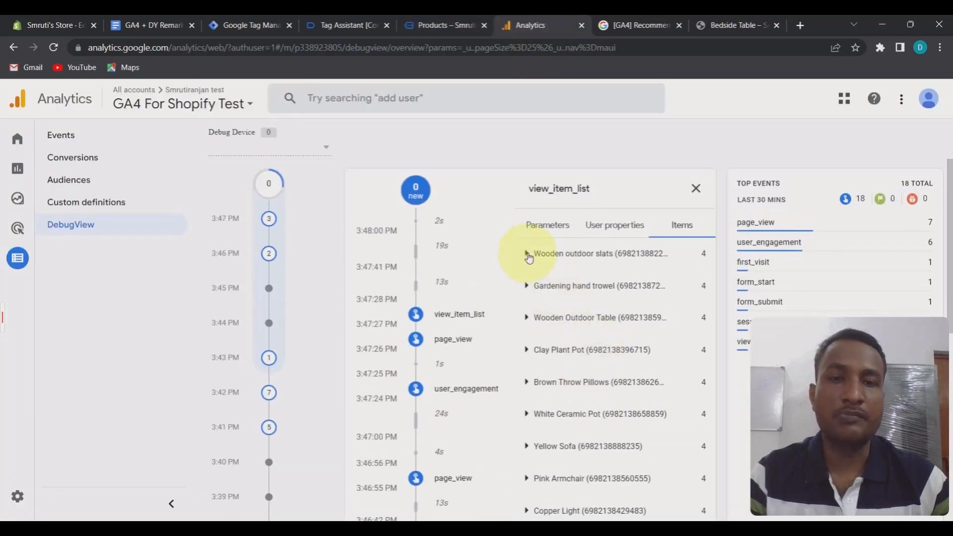
click(528, 256)
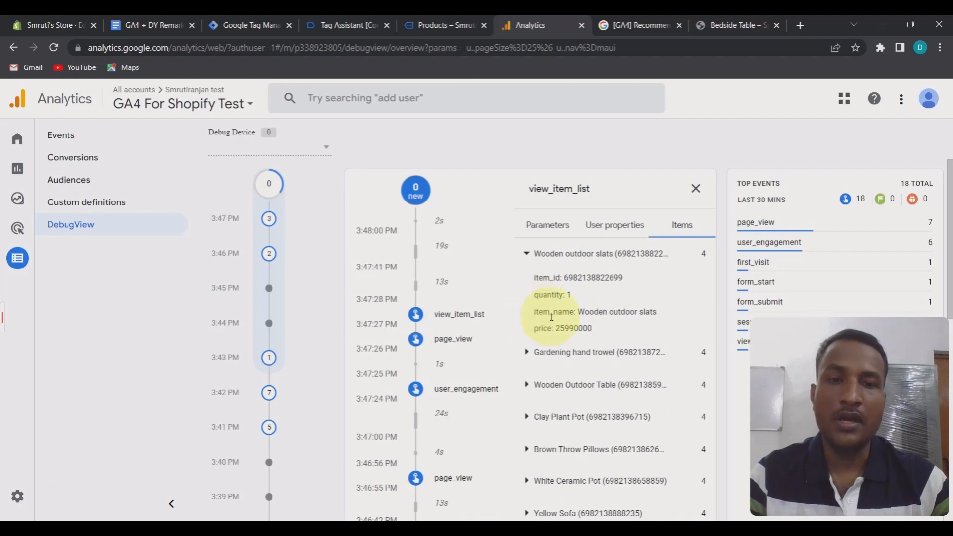
click(526, 253)
click(527, 287)
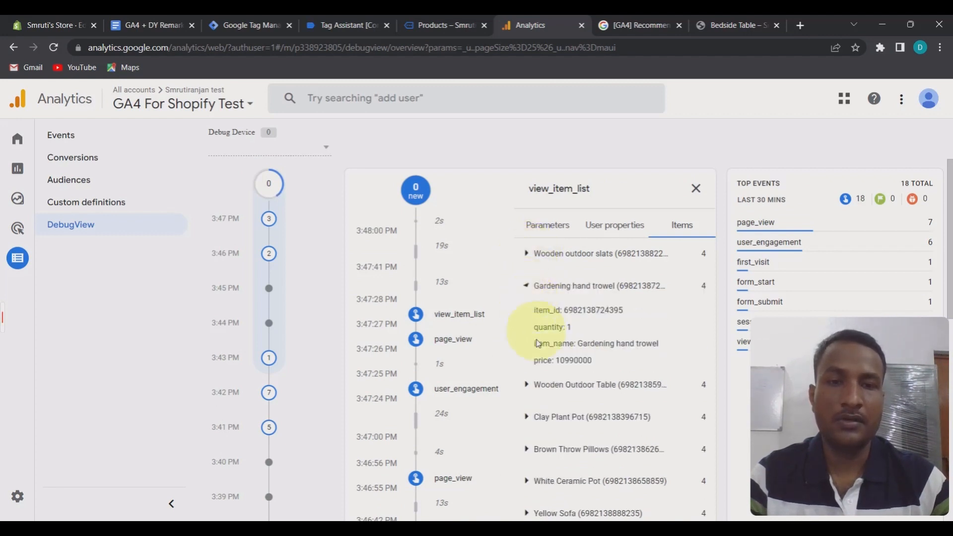
click(528, 385)
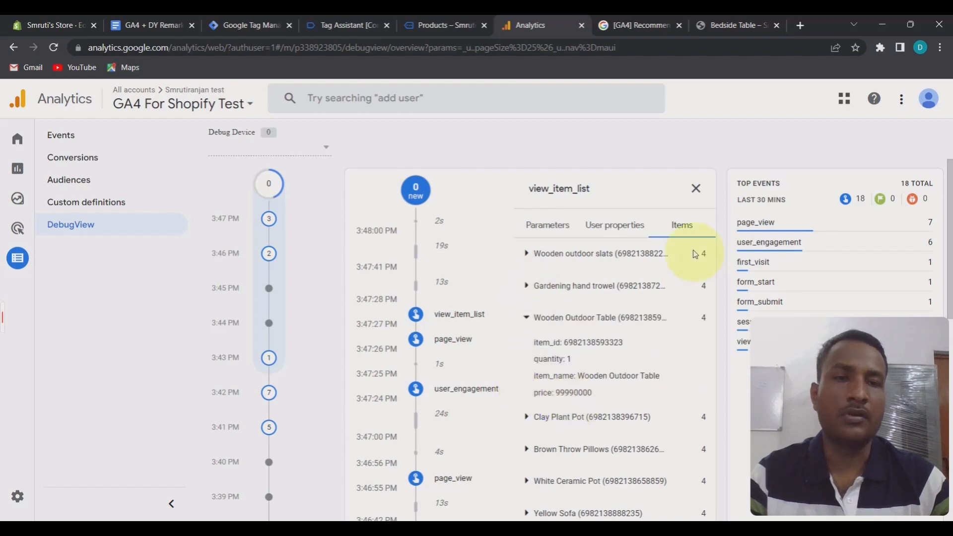
click(696, 190)
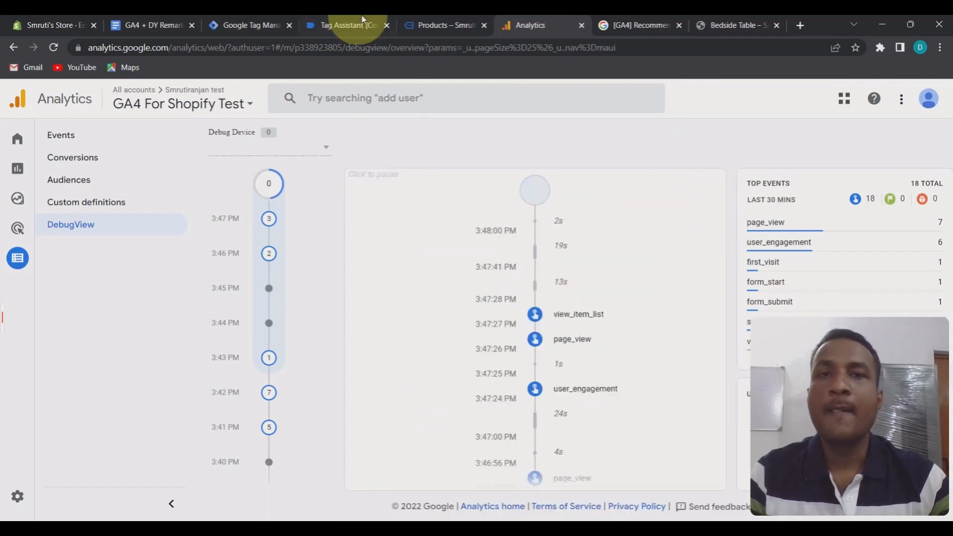
Switch to the storefront tab and open the Cream Sofa product page from the product listing
click(430, 22)
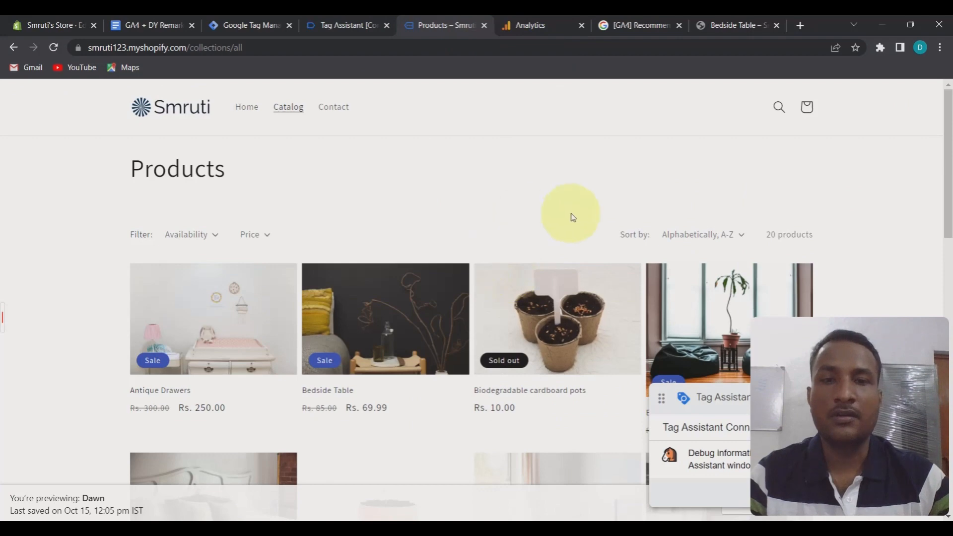
scroll(556, 239, down, 3)
scroll(340, 345, down, 5)
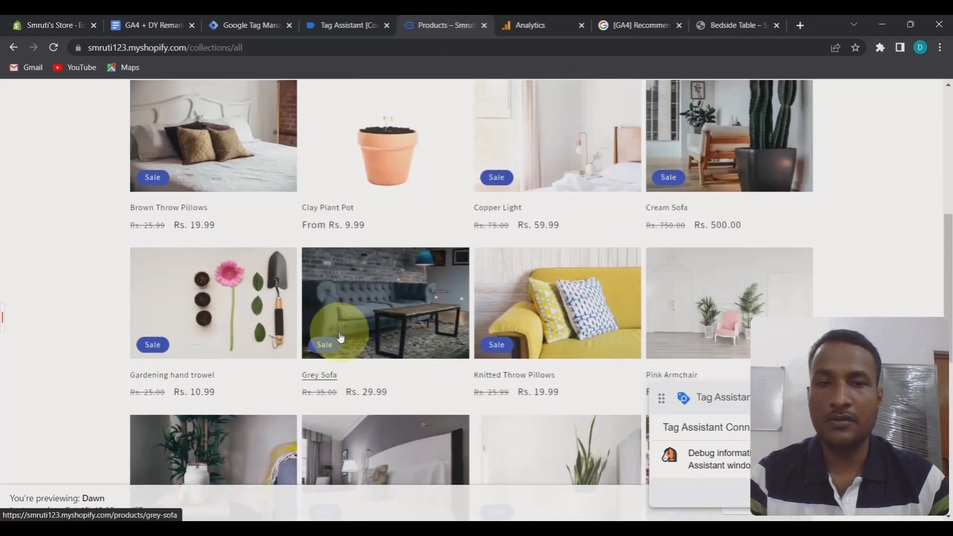
click(697, 154)
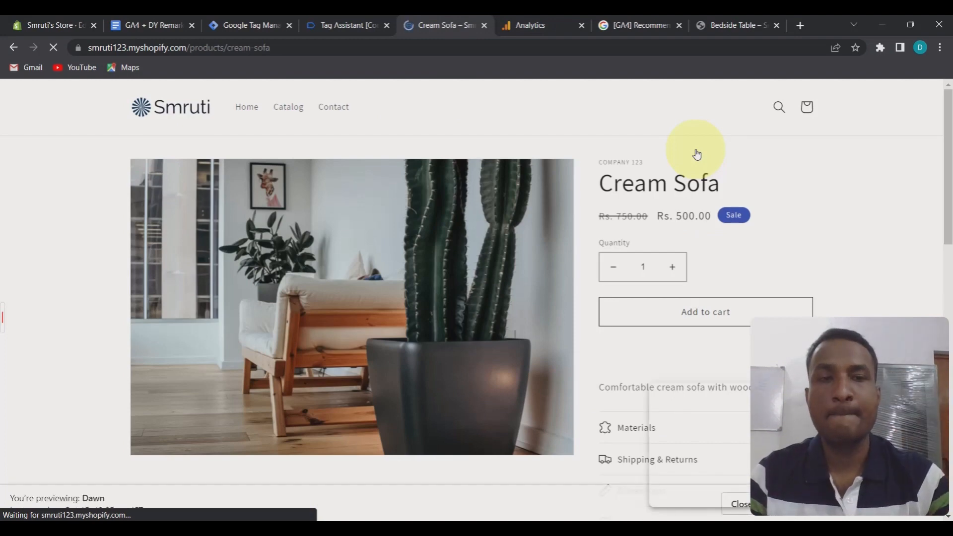
In Analytics DebugView, open the view_item event and inspect its value parameter
click(533, 26)
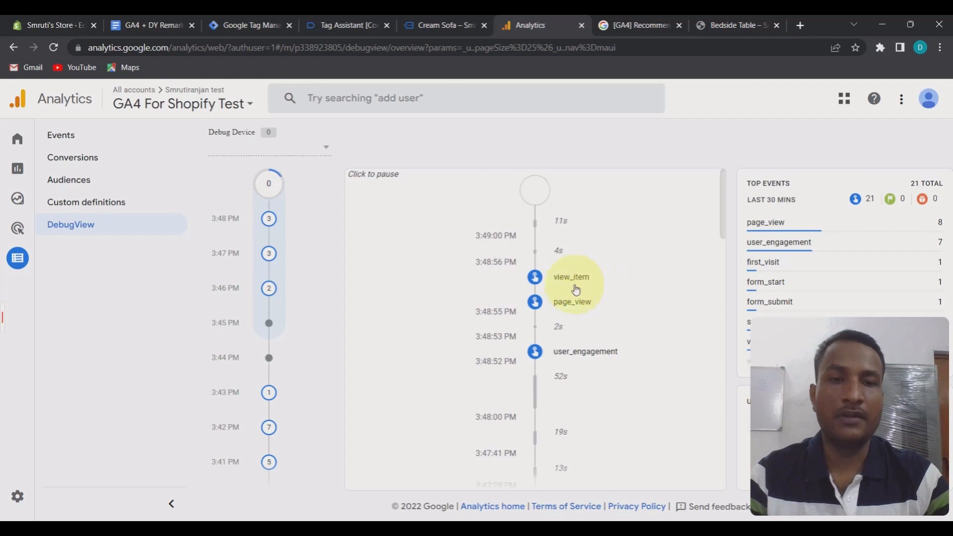
click(538, 282)
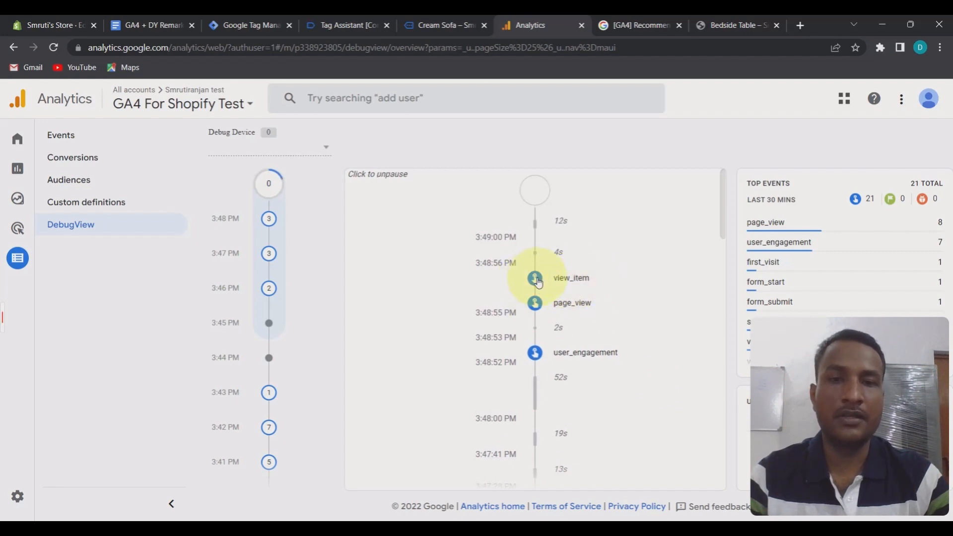
scroll(610, 392, down, 2)
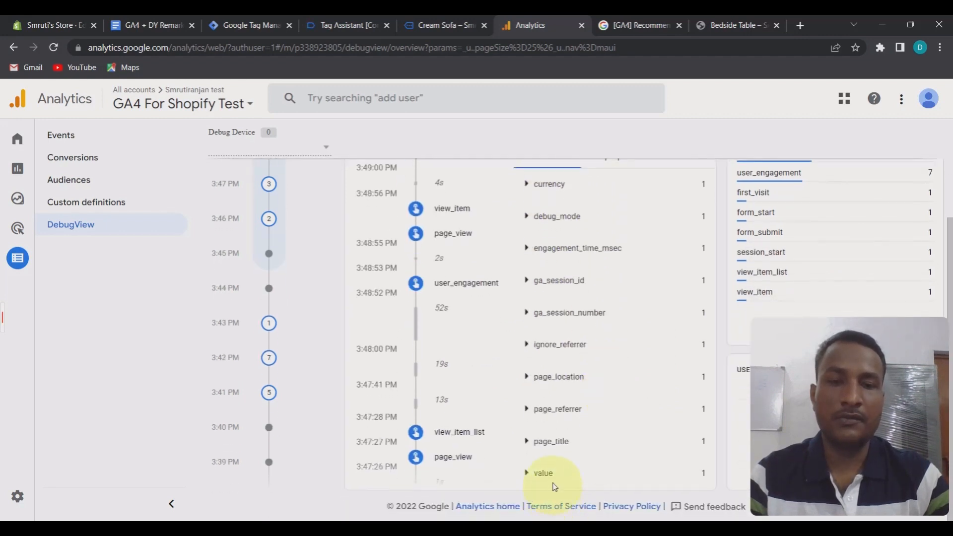
click(527, 474)
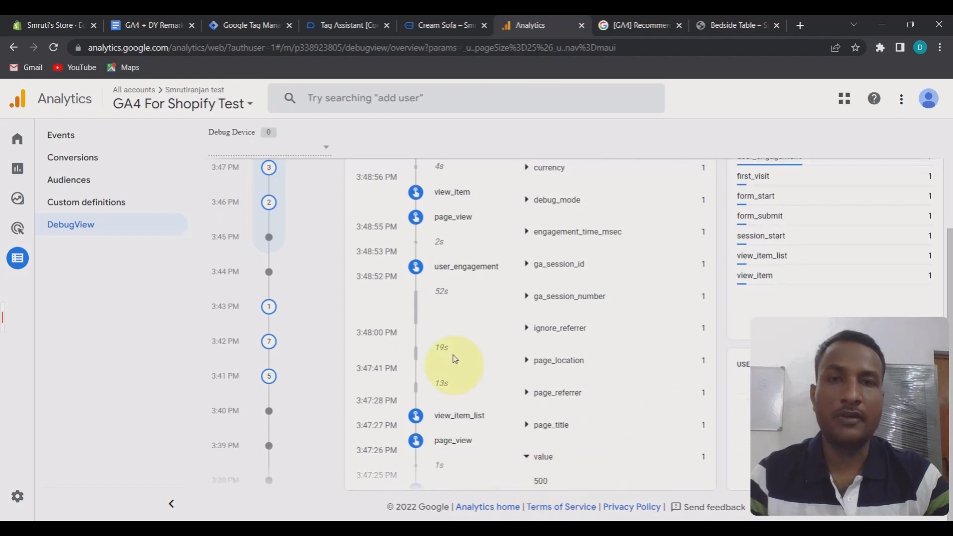
Examine the Cream Sofa item details of the view_item event, checking them against the product page, and close the event details
click(437, 26)
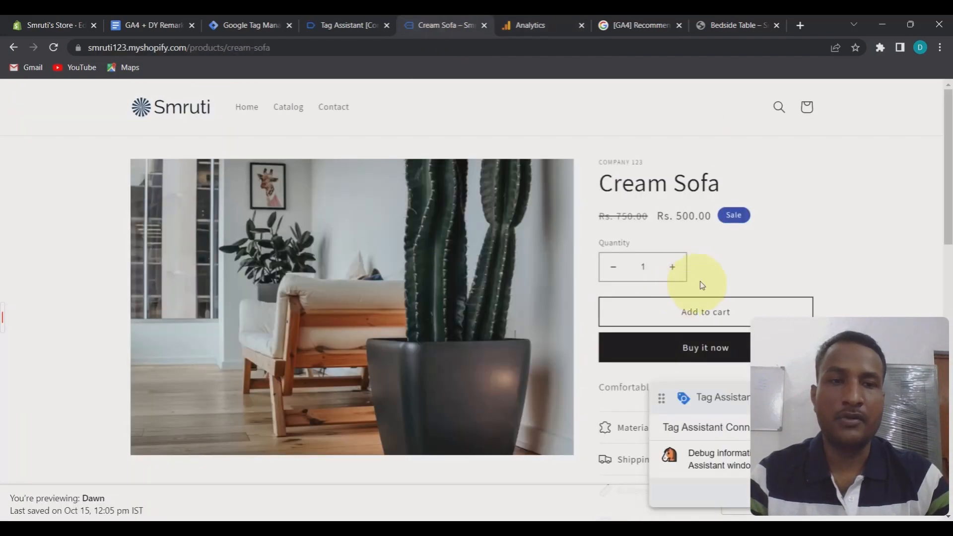
click(340, 25)
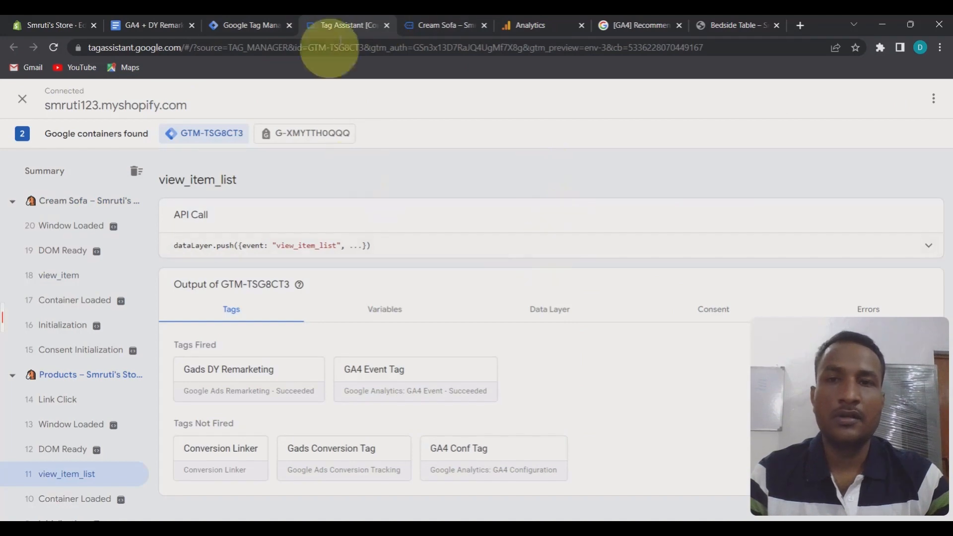
click(524, 25)
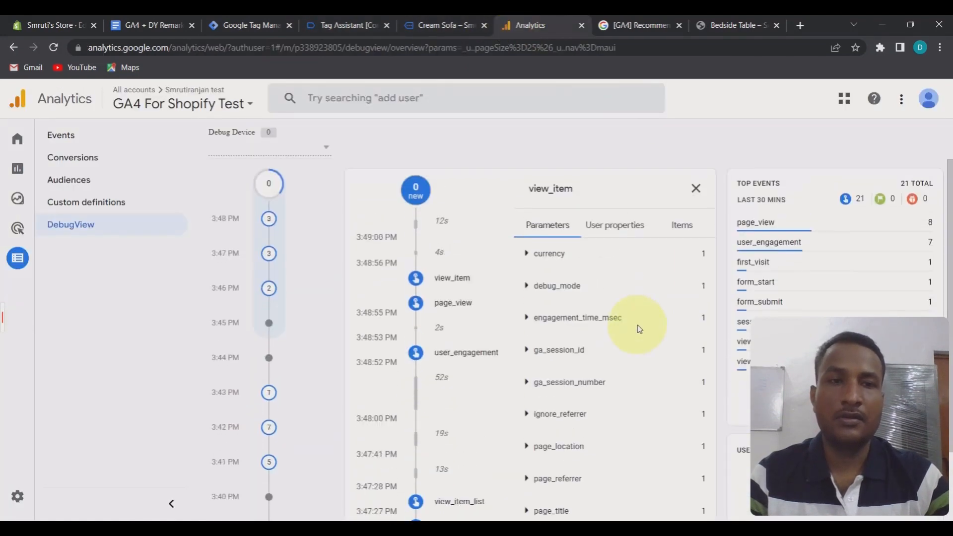
click(682, 223)
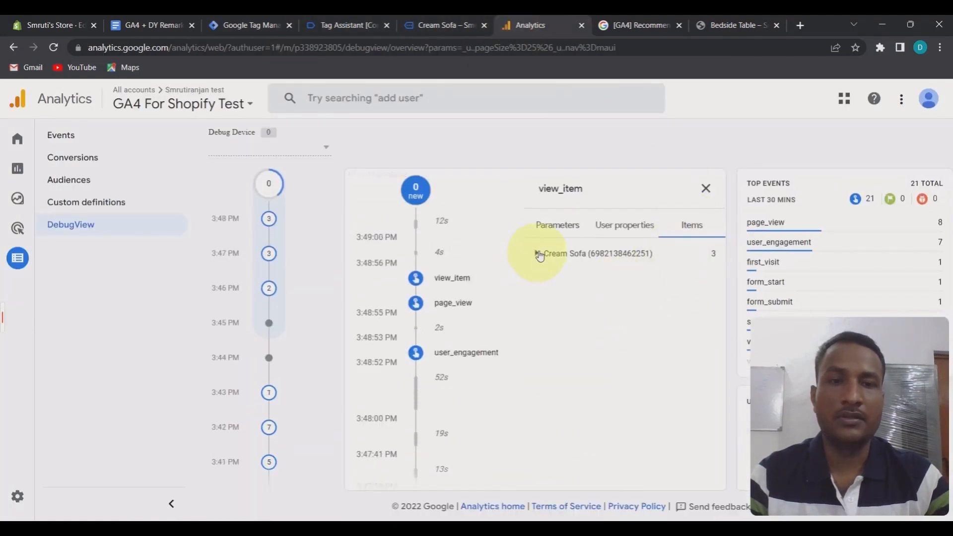
click(436, 25)
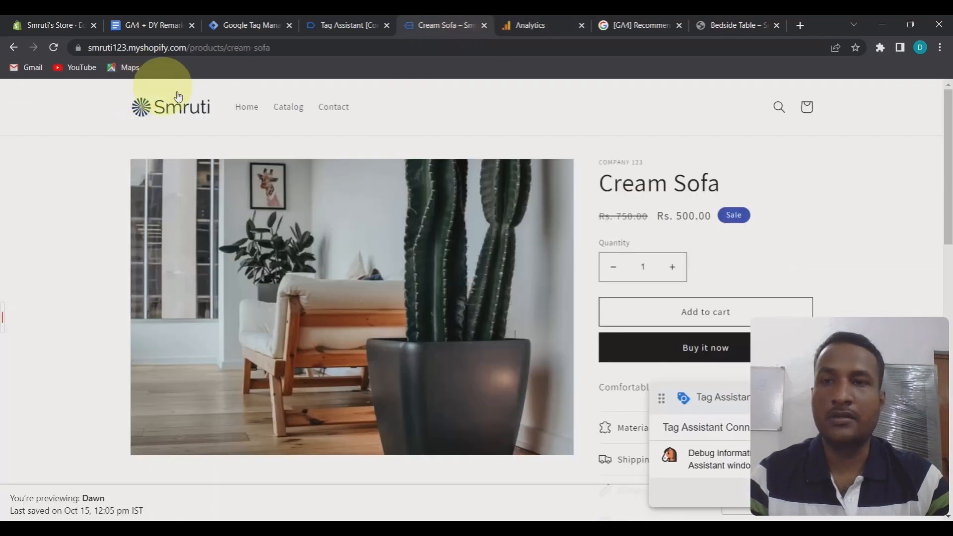
click(524, 25)
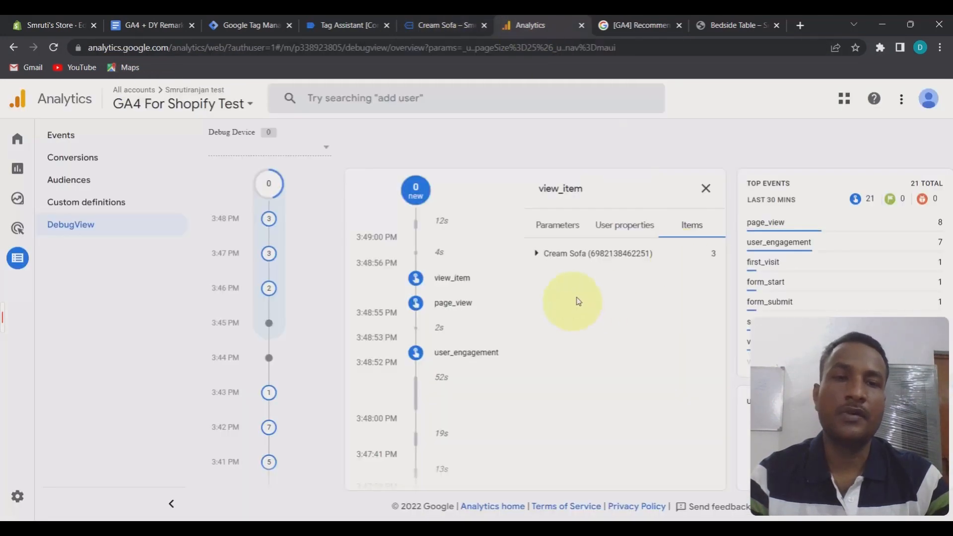
click(539, 255)
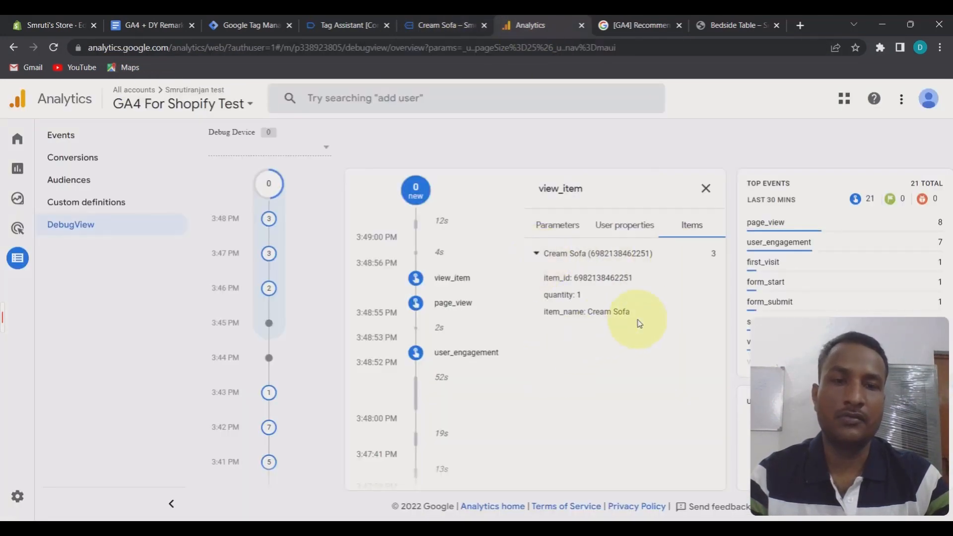
click(703, 186)
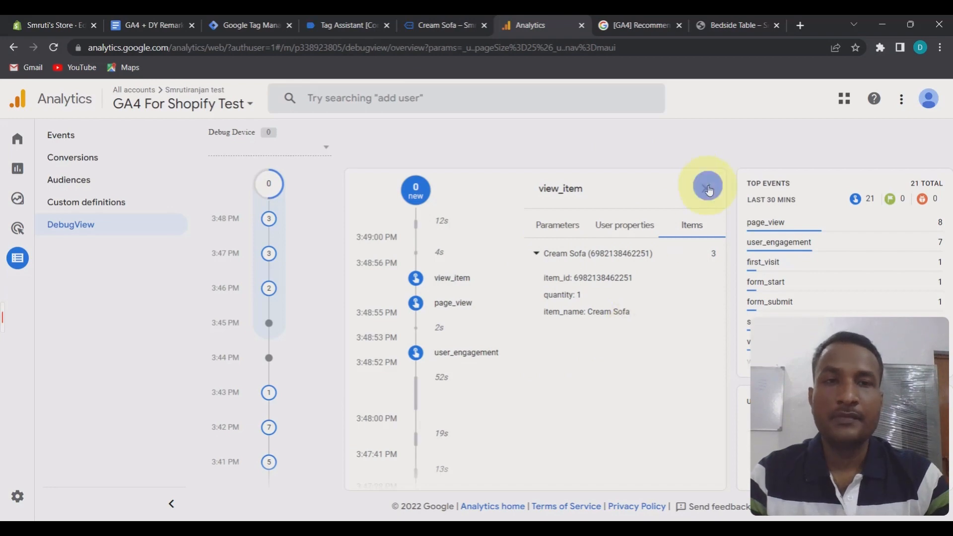
Switch to the storefront tab and add the Cream Sofa to the cart from its product page
click(436, 25)
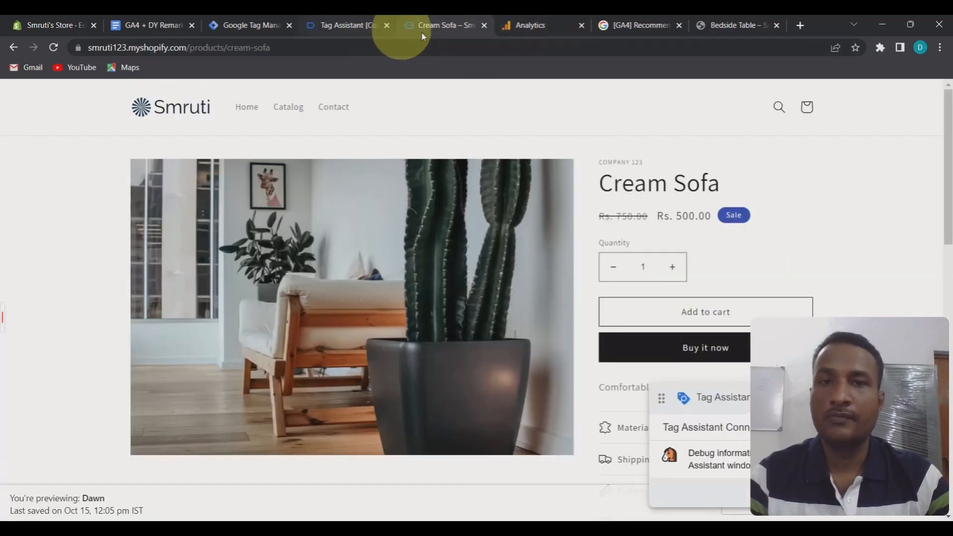
scroll(818, 198, down, 1)
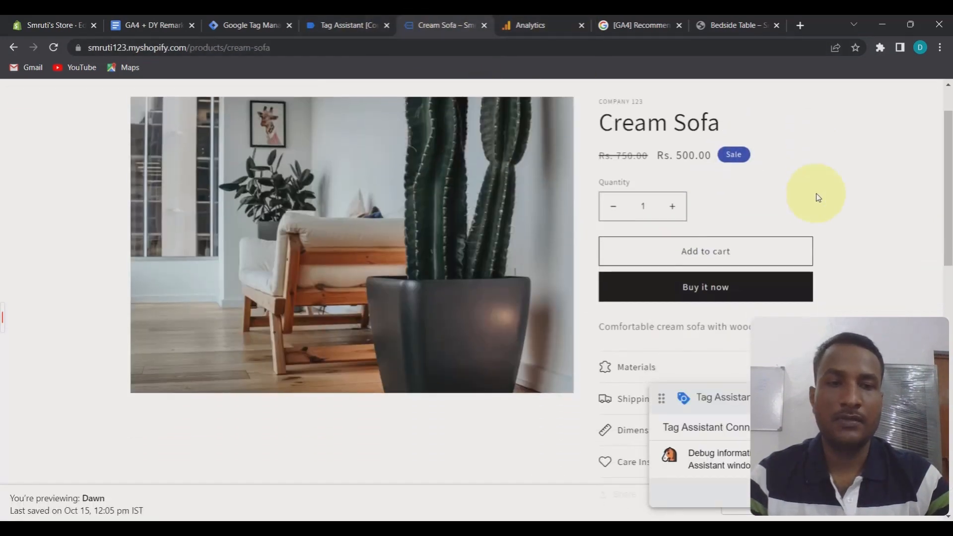
click(704, 252)
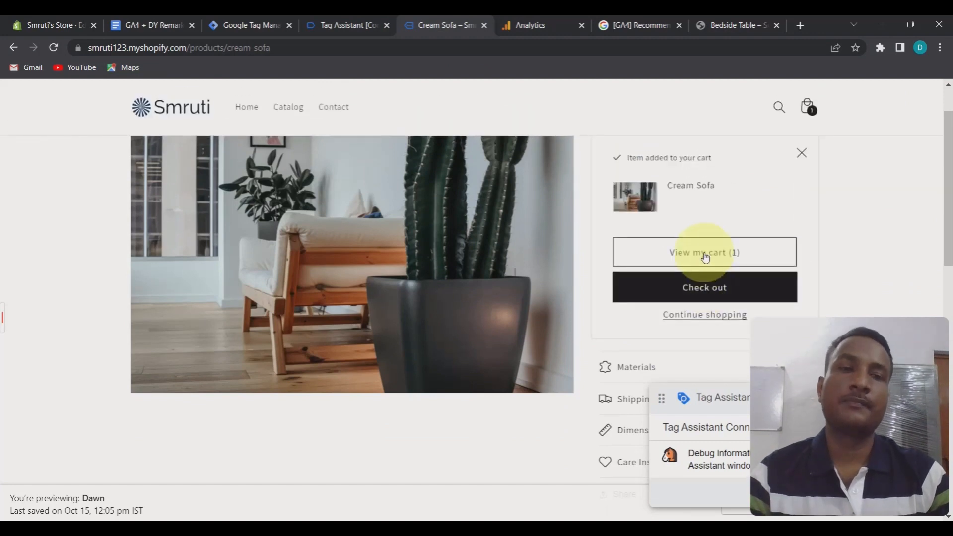
Look for the add_to_cart event in Tag Assistant, then inspect its value parameter and items in Analytics DebugView
click(530, 25)
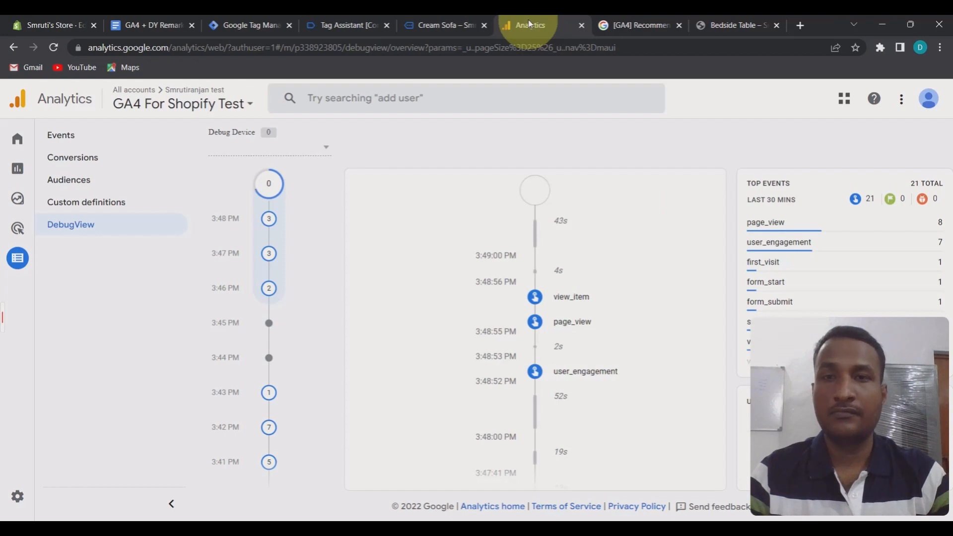
click(350, 23)
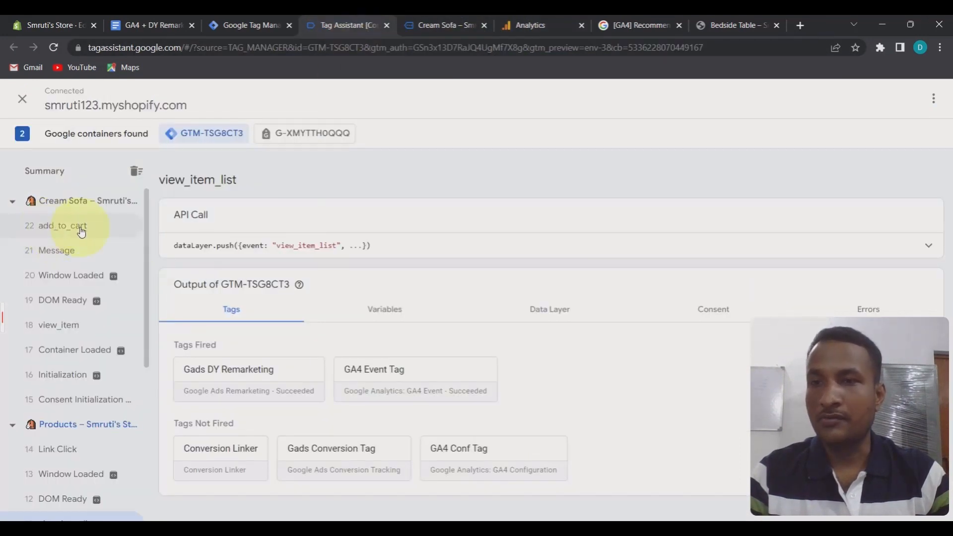
click(539, 25)
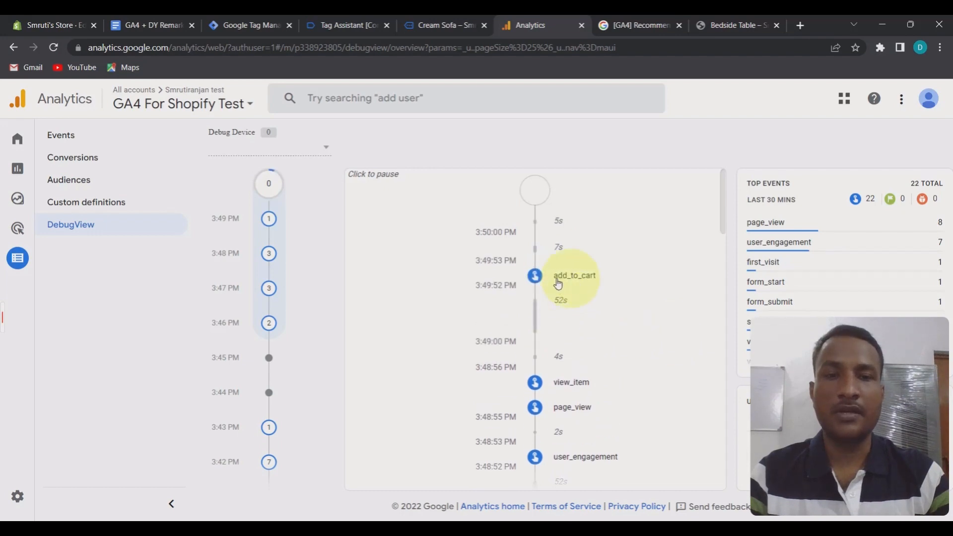
click(558, 283)
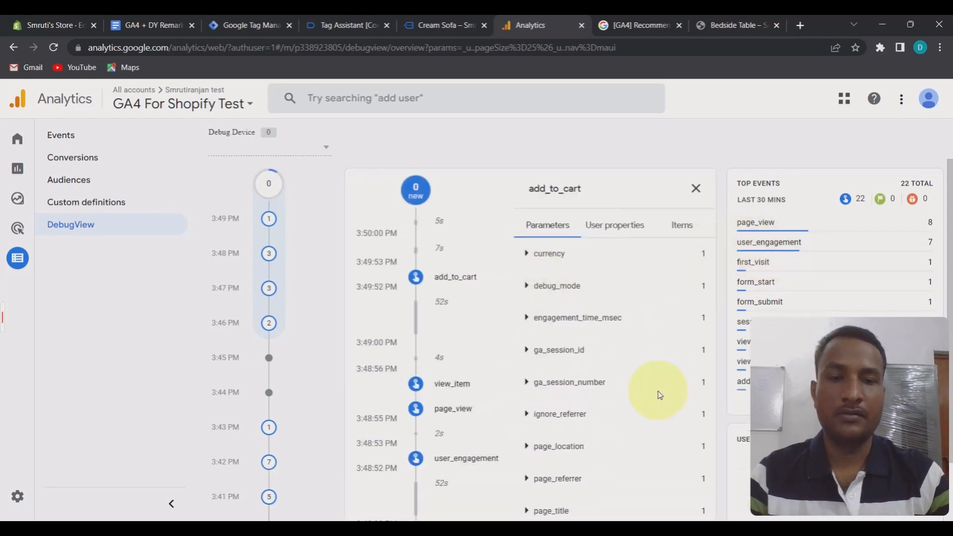
scroll(661, 395, down, 2)
click(528, 472)
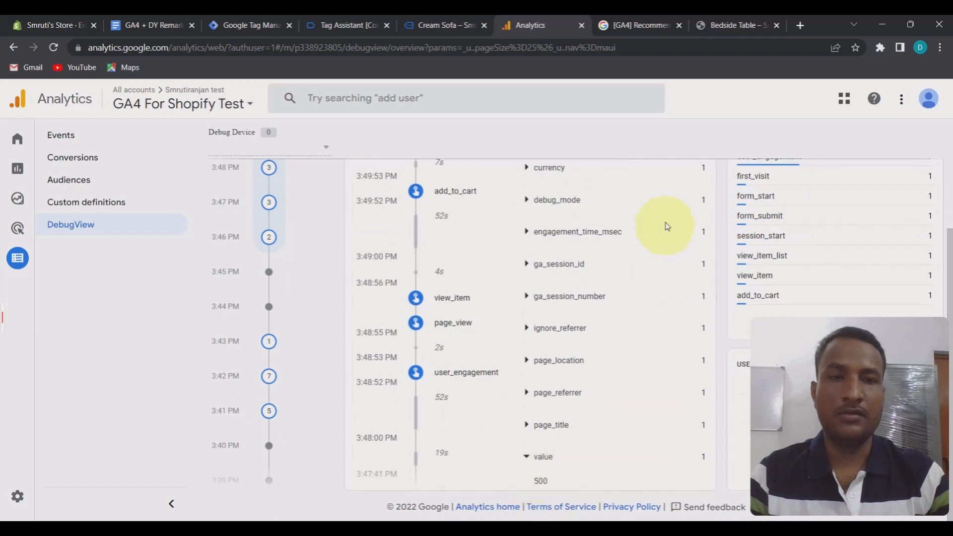
scroll(668, 227, up, 2)
click(681, 231)
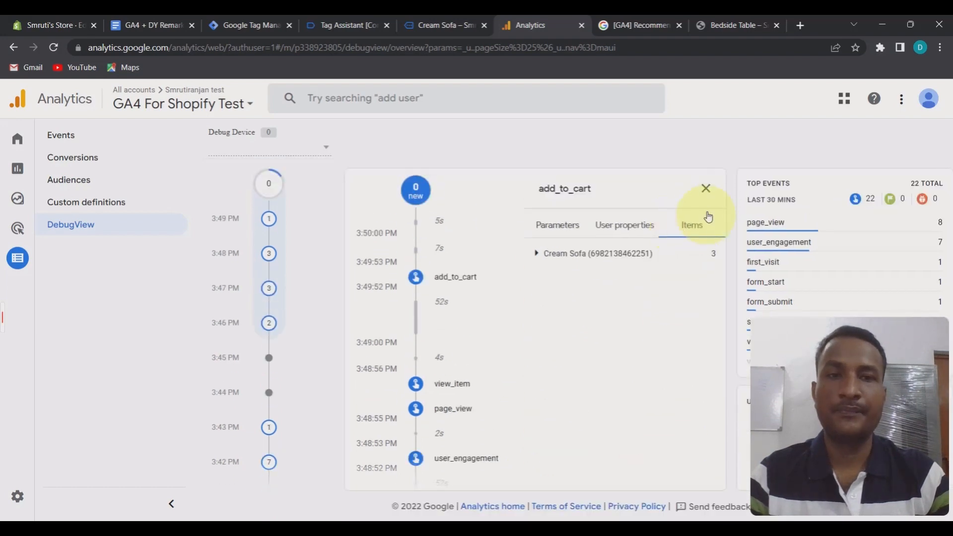
click(696, 188)
Open the cart page on the storefront and look for the view_cart event in Tag Assistant
click(460, 23)
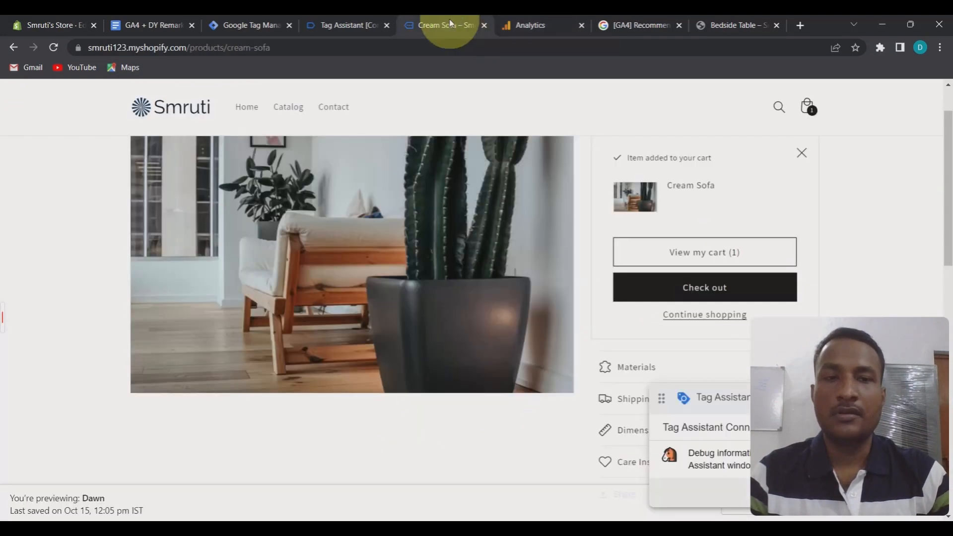
click(728, 261)
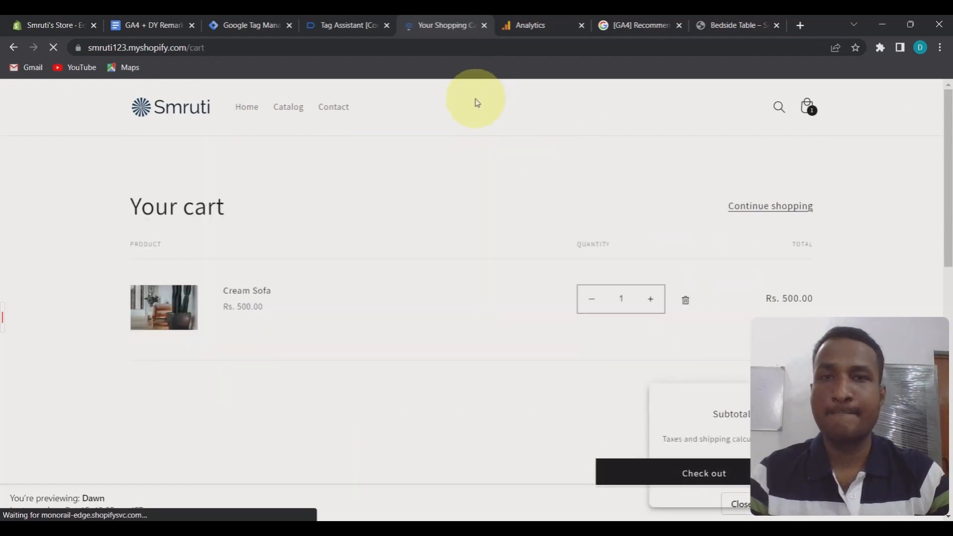
click(337, 26)
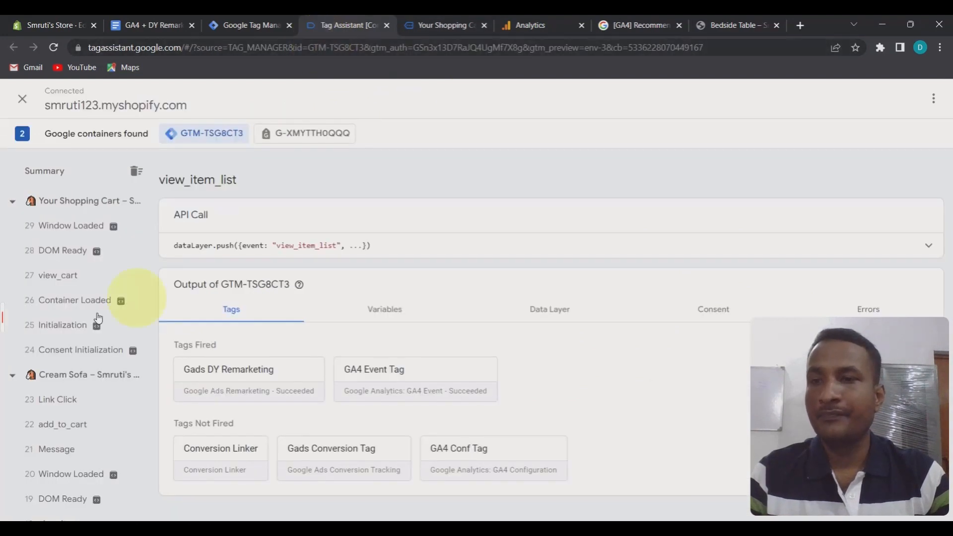
In Analytics DebugView, inspect the view_cart event's value parameter and Cream Sofa item details, and close the event details
click(531, 26)
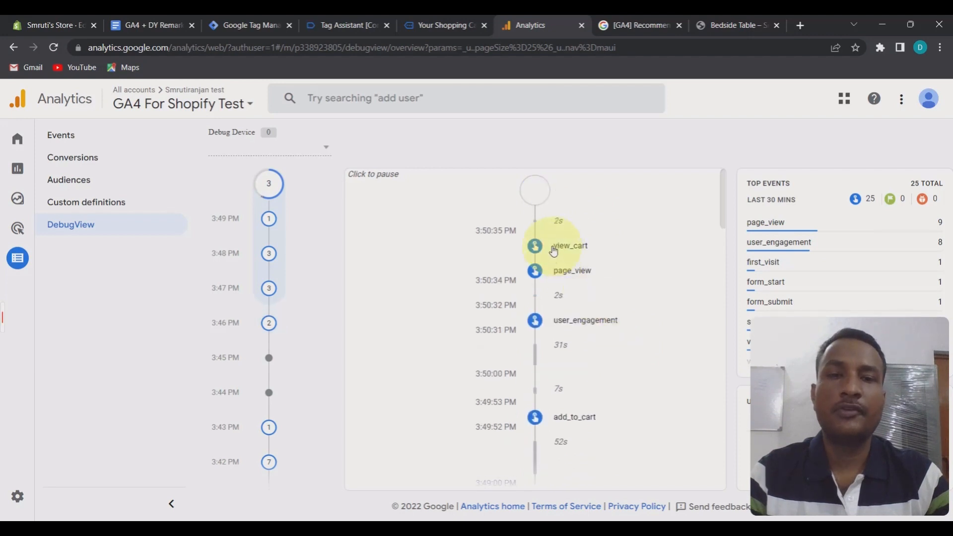
click(554, 252)
scroll(665, 399, down, 1)
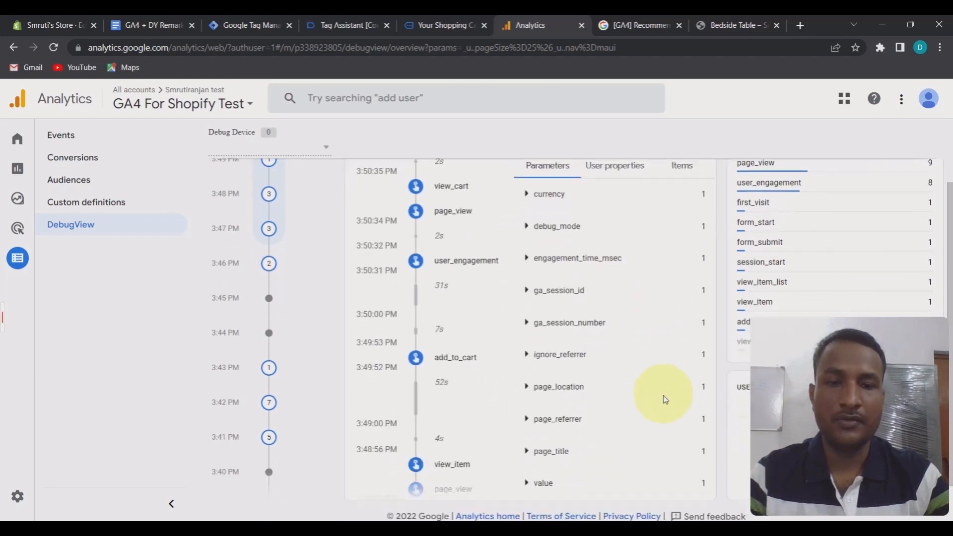
scroll(665, 400, down, 1)
scroll(543, 477, up, 2)
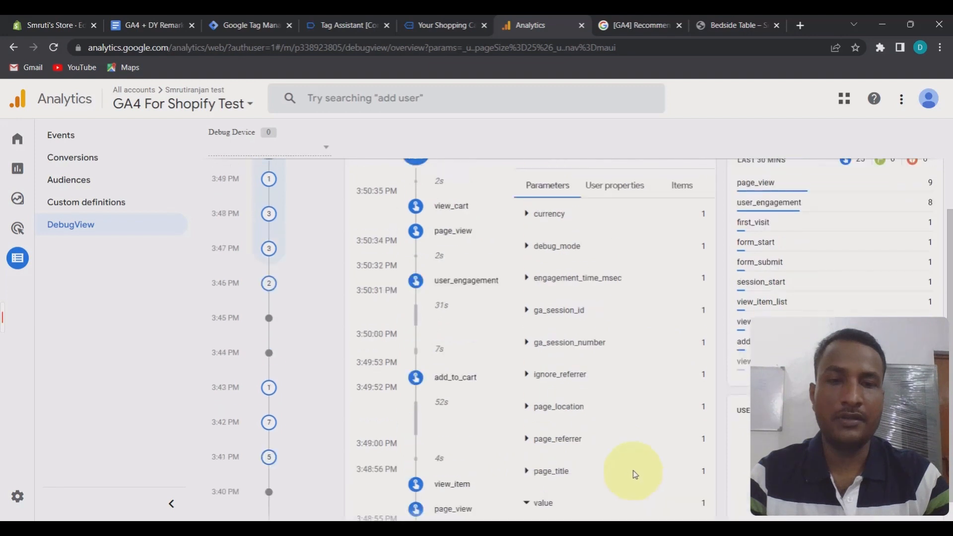
click(690, 228)
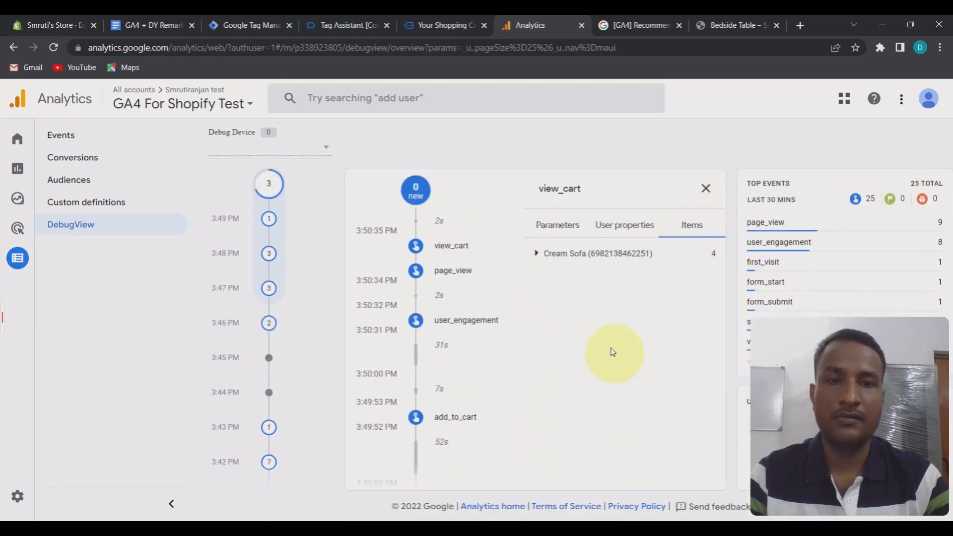
click(537, 254)
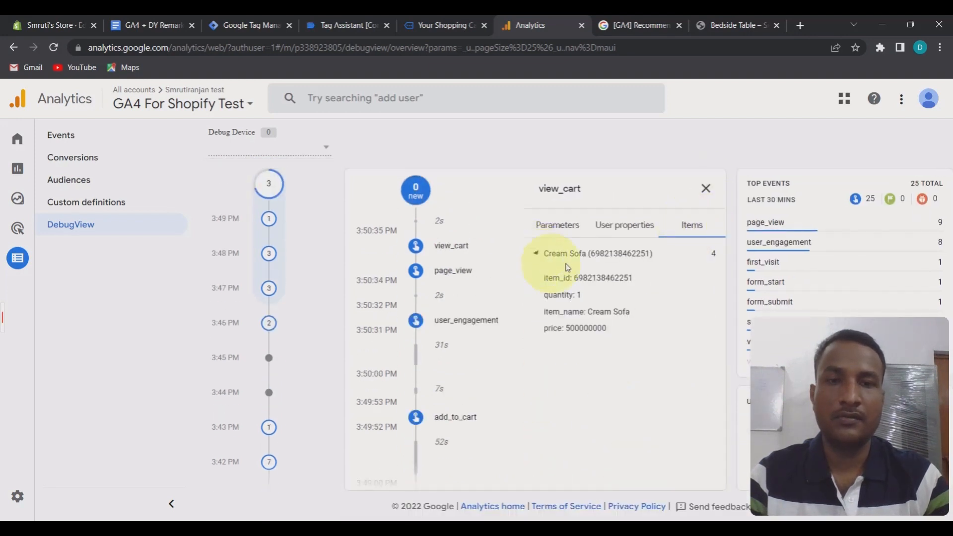
click(707, 199)
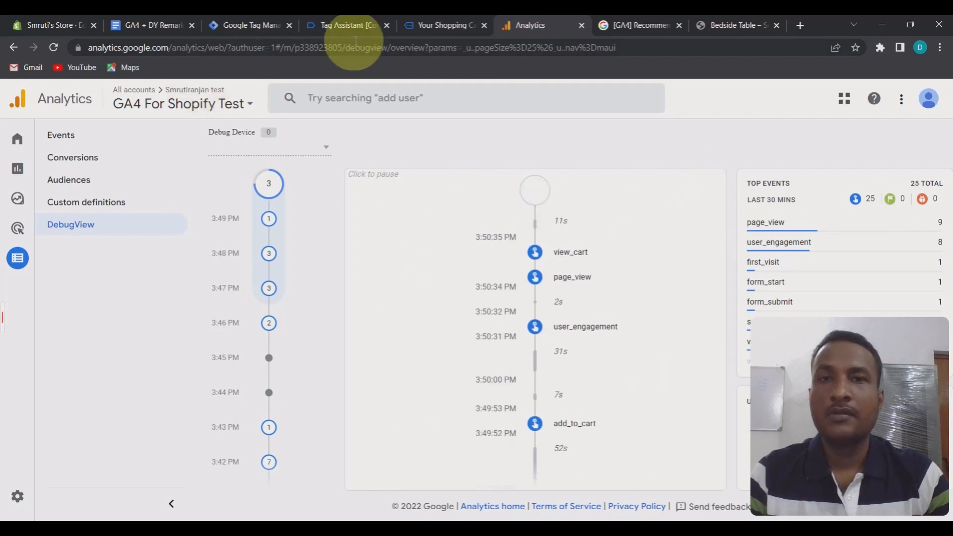
Switch back to the storefront cart and proceed to checkout with the Cream Sofa
click(436, 25)
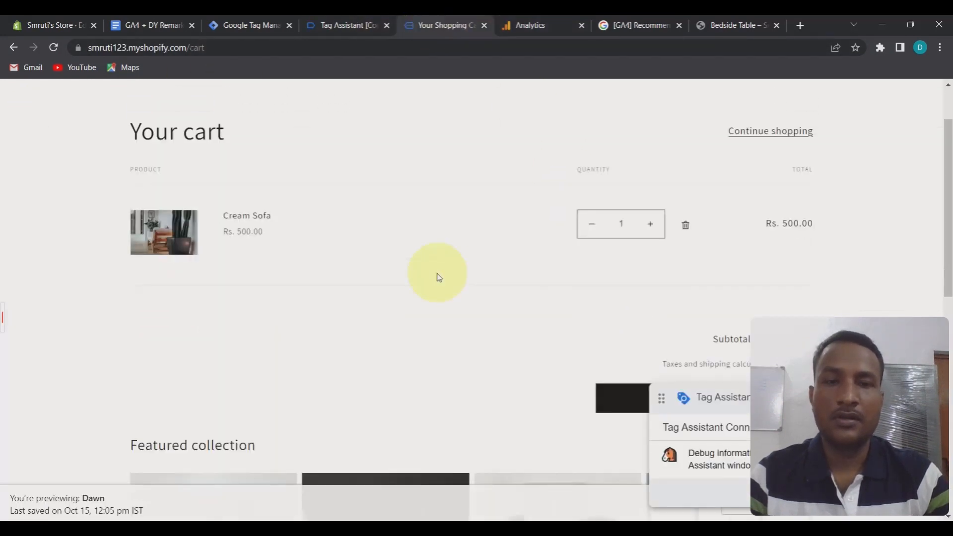
scroll(439, 277, down, 2)
click(691, 288)
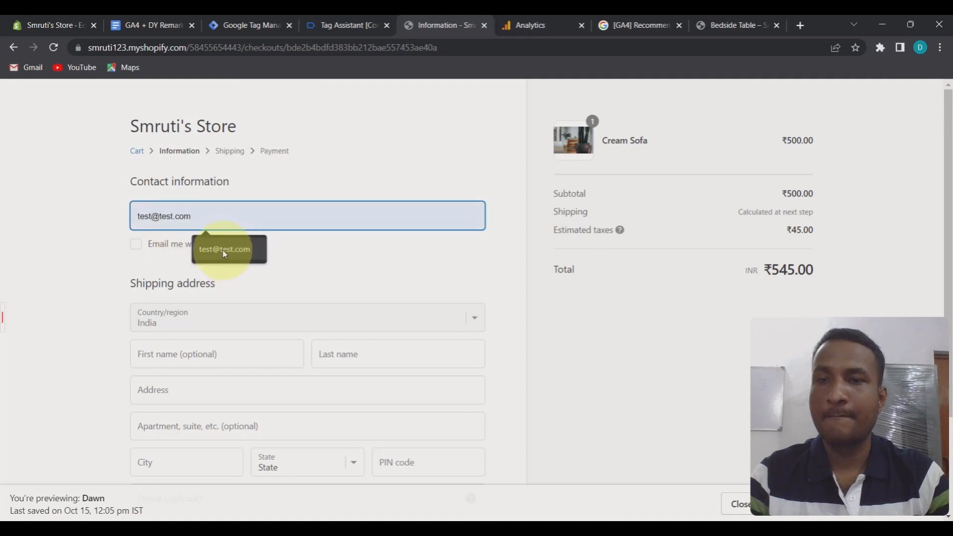
Fill in the checkout form's contact e-mail and the recipient's first and last name
click(224, 250)
click(181, 356)
click(210, 398)
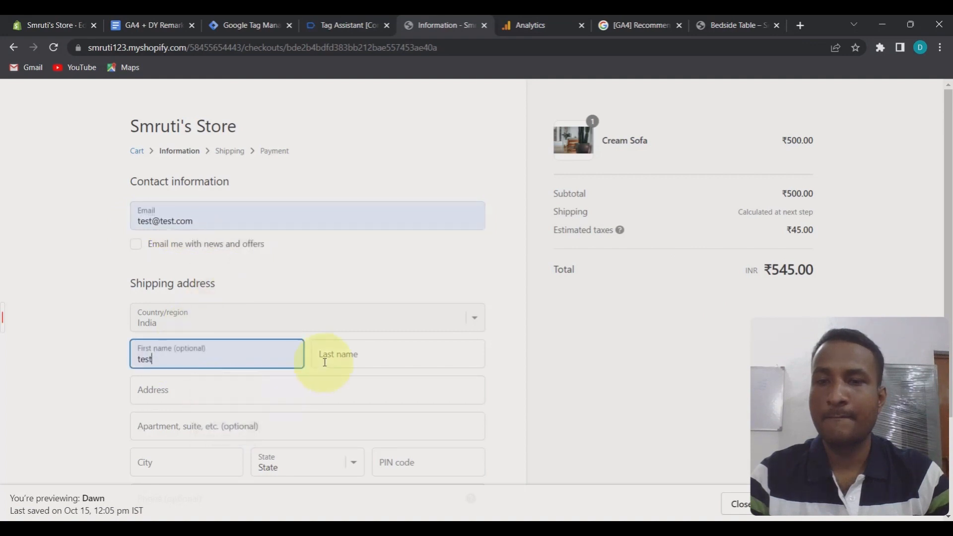
click(323, 356)
click(389, 395)
Fill in the shipping address using the saved entry and the matching address suggestion
click(149, 393)
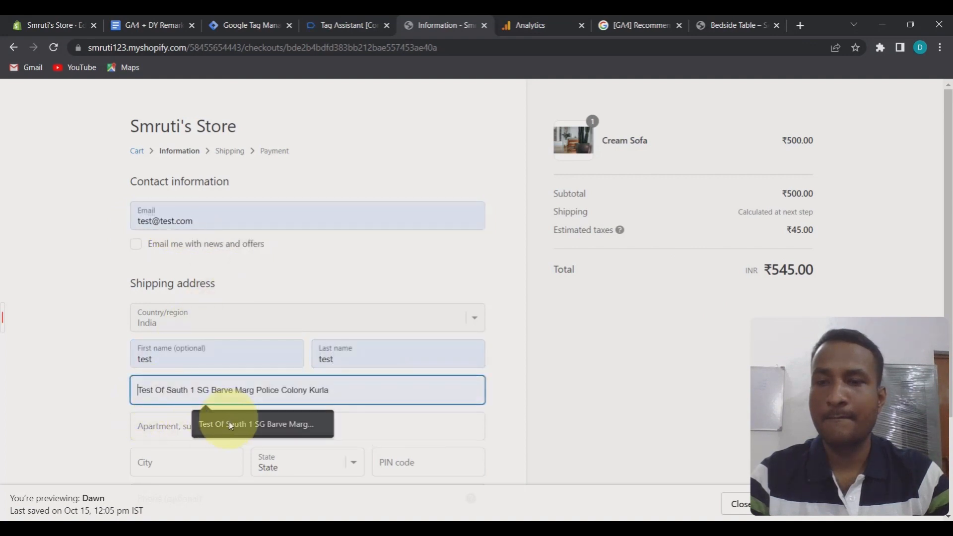
click(231, 426)
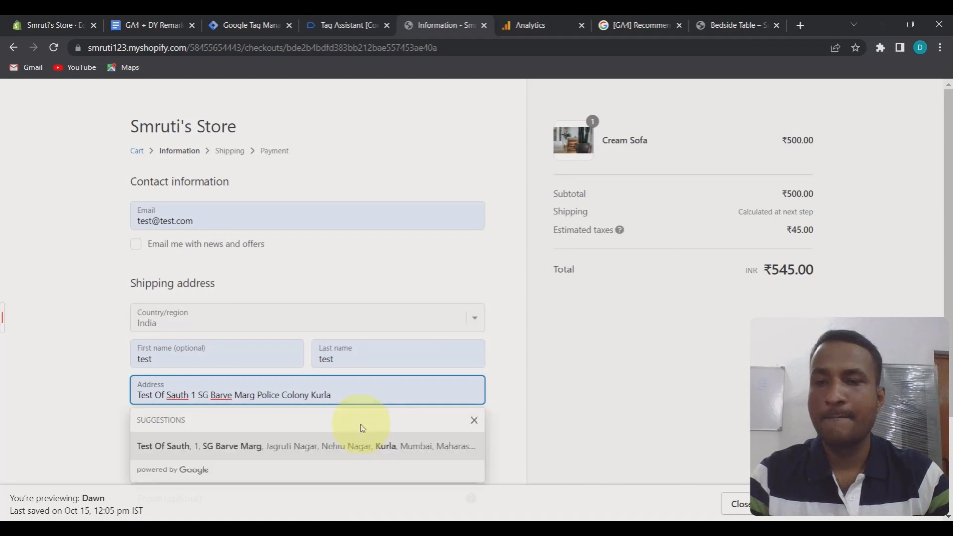
click(249, 447)
scroll(252, 392, down, 3)
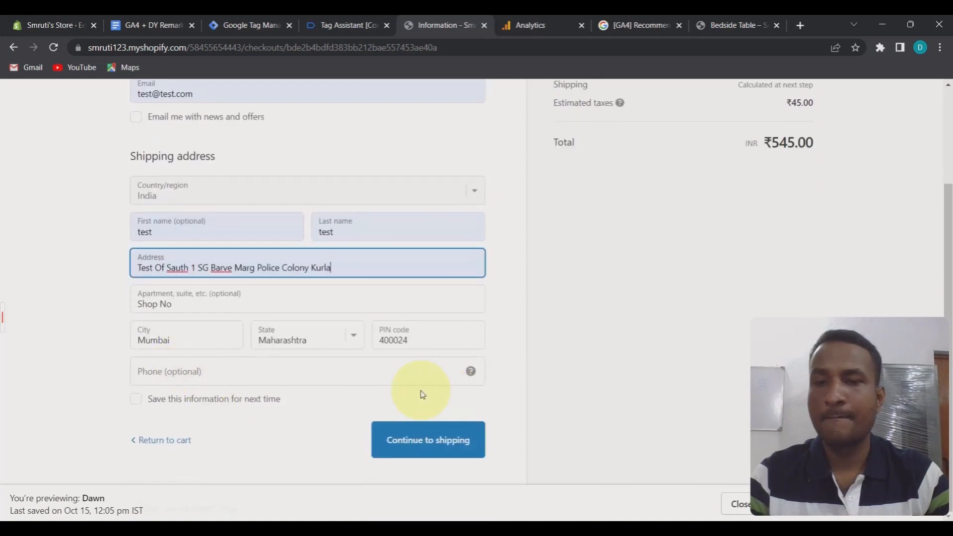
Submit the shipping information and continue with the Standard shipping method to the payment options
click(442, 436)
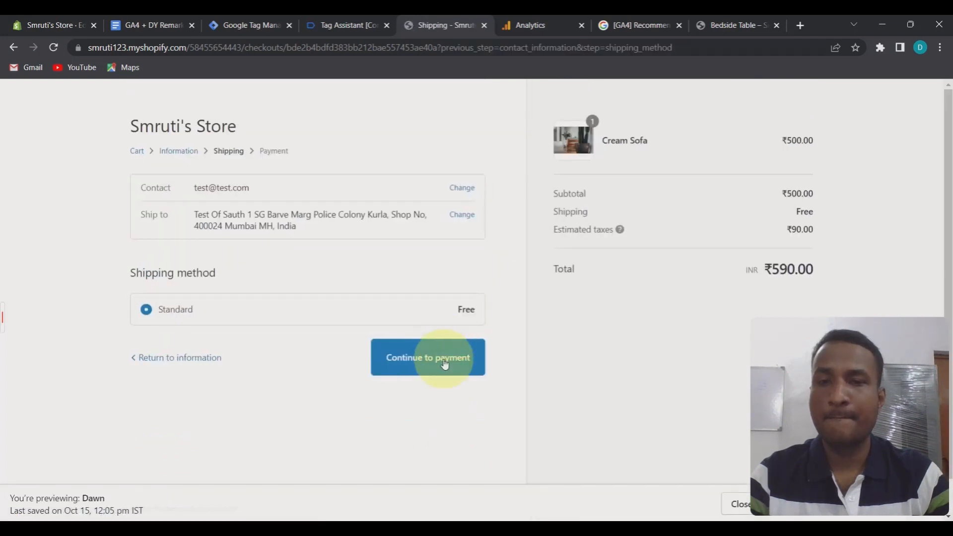
click(445, 363)
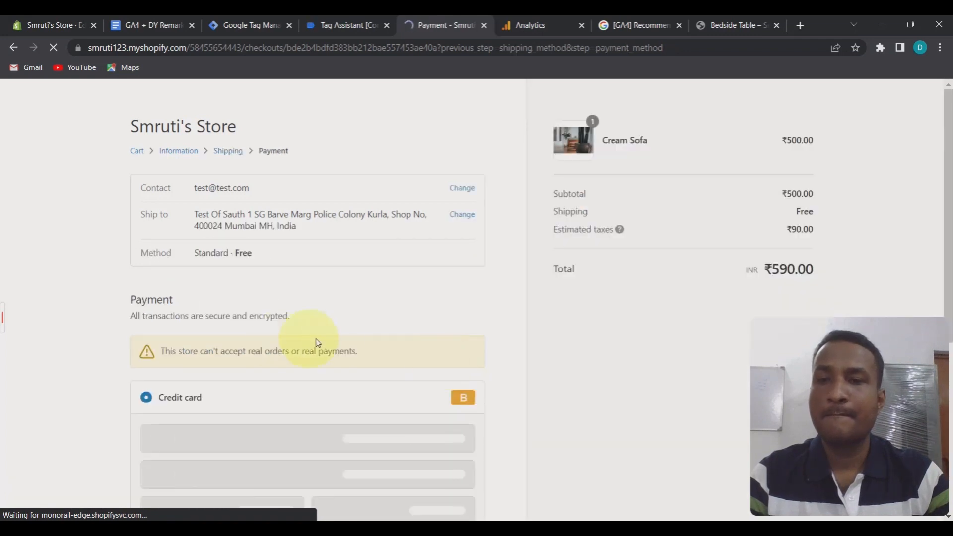
scroll(348, 342, down, 3)
scroll(347, 343, down, 3)
scroll(341, 333, up, 1)
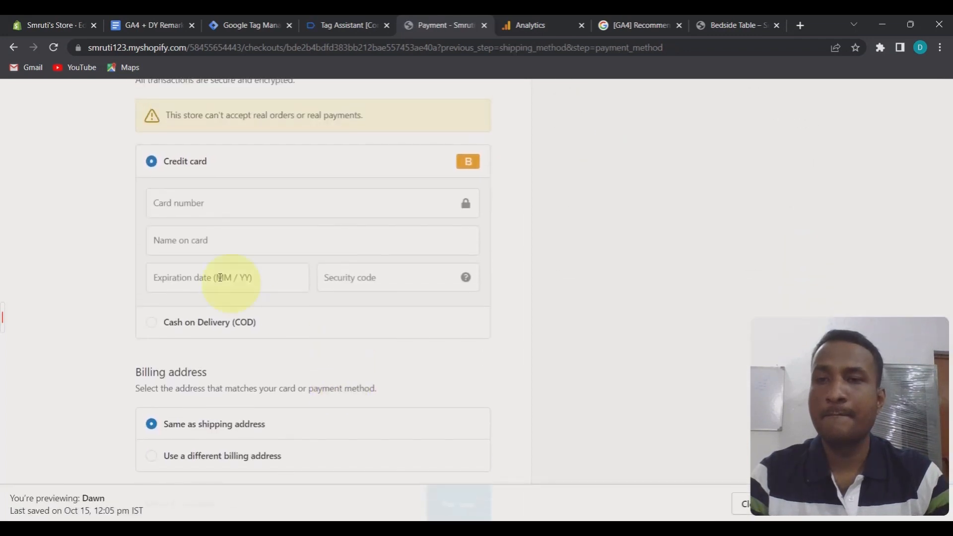
Fill in the card number, expiration date and security code, use Bogus Gateway as the name on card, and pay for the order
click(187, 202)
text(1)
click(240, 240)
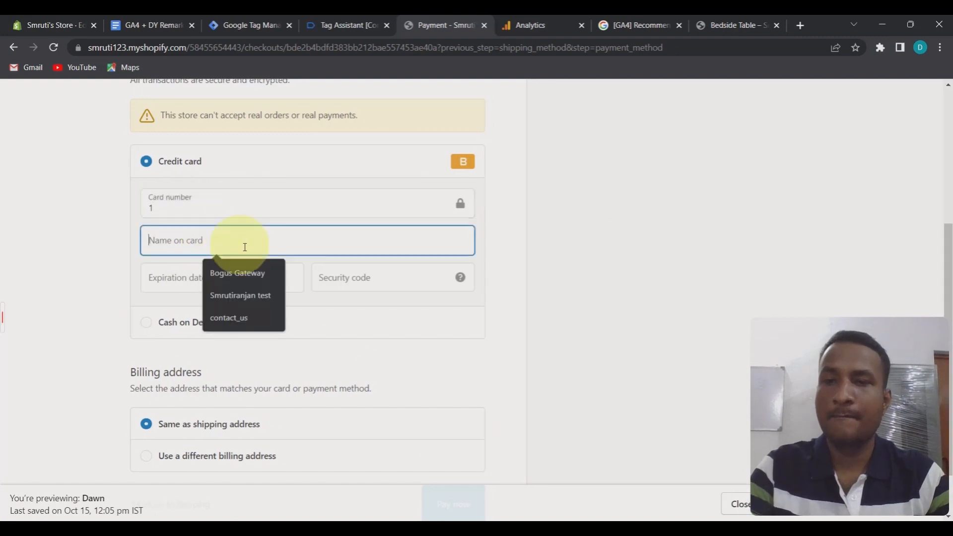
click(252, 273)
click(186, 278)
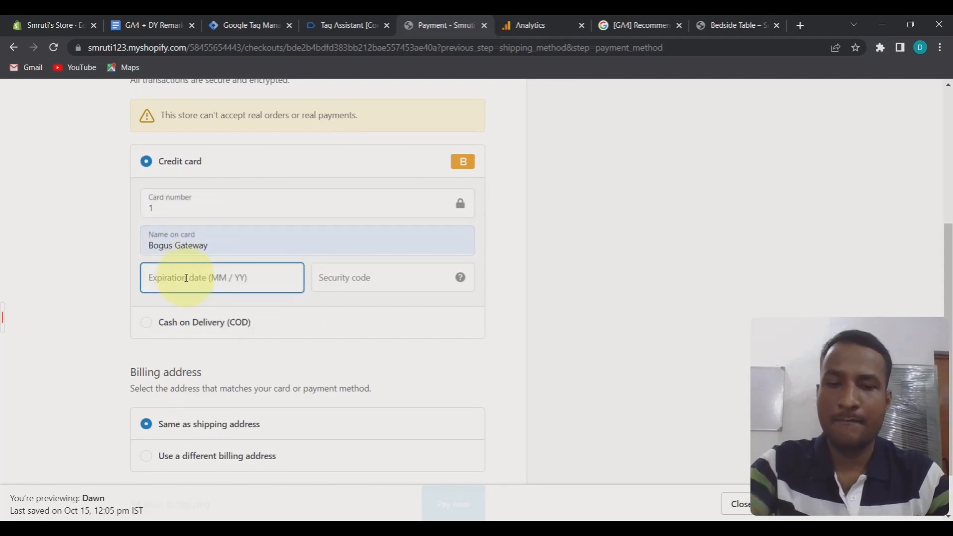
text(0)
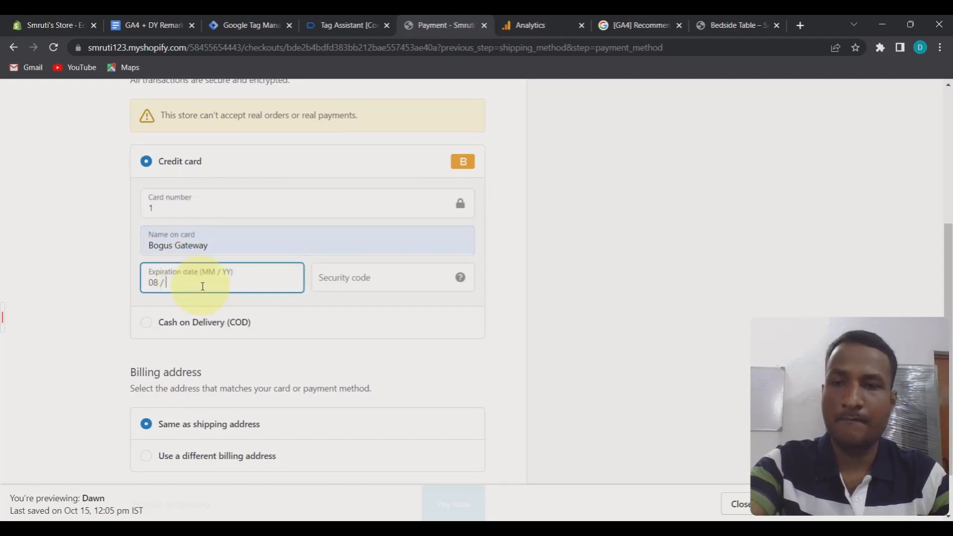
text(8 / 29)
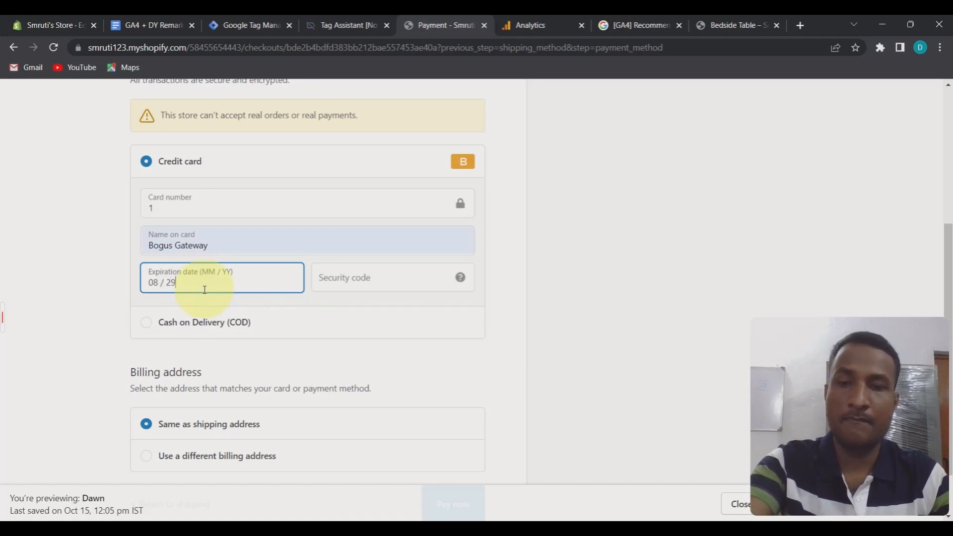
click(331, 281)
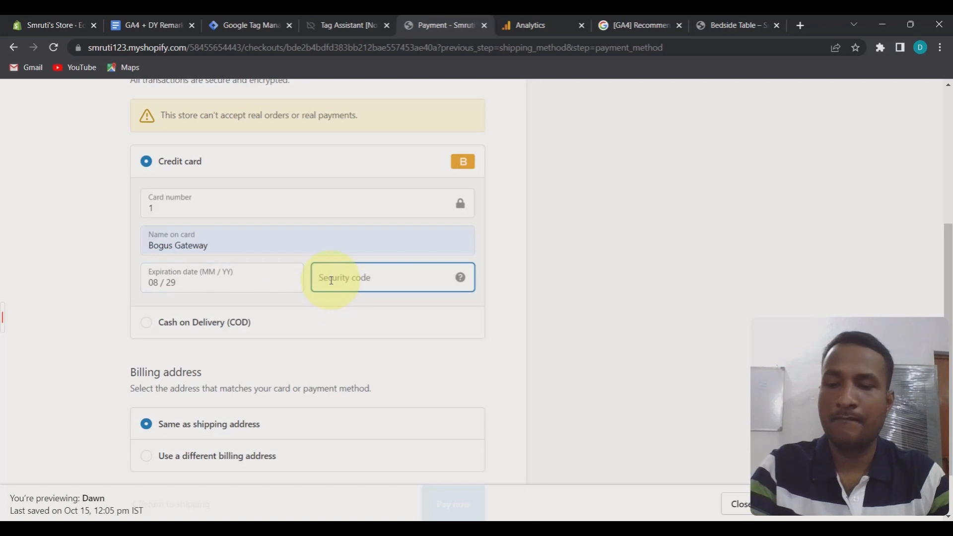
text(111)
scroll(389, 336, down, 2)
click(452, 440)
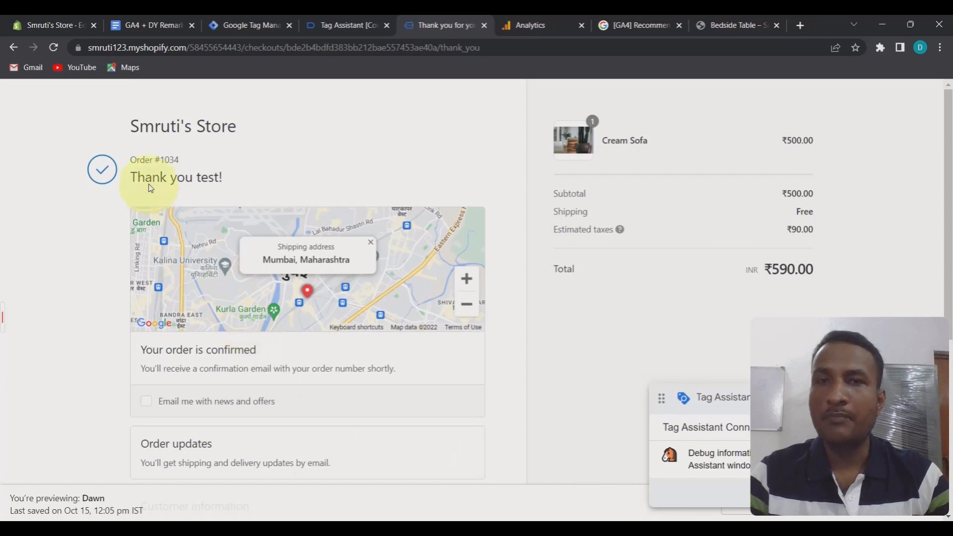
Check the purchase event's fired tags in Tag Assistant and its shipping parameter in Analytics DebugView
click(347, 26)
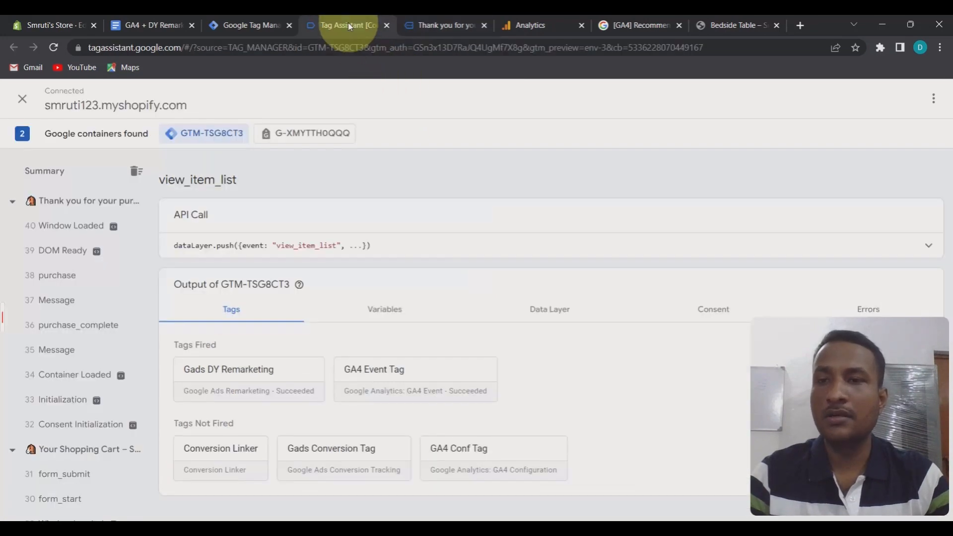
click(57, 281)
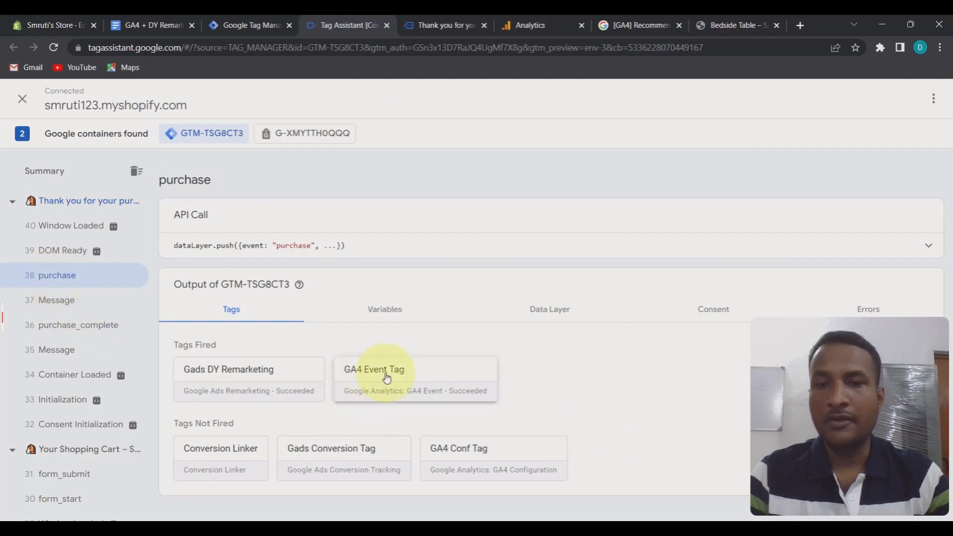
click(529, 25)
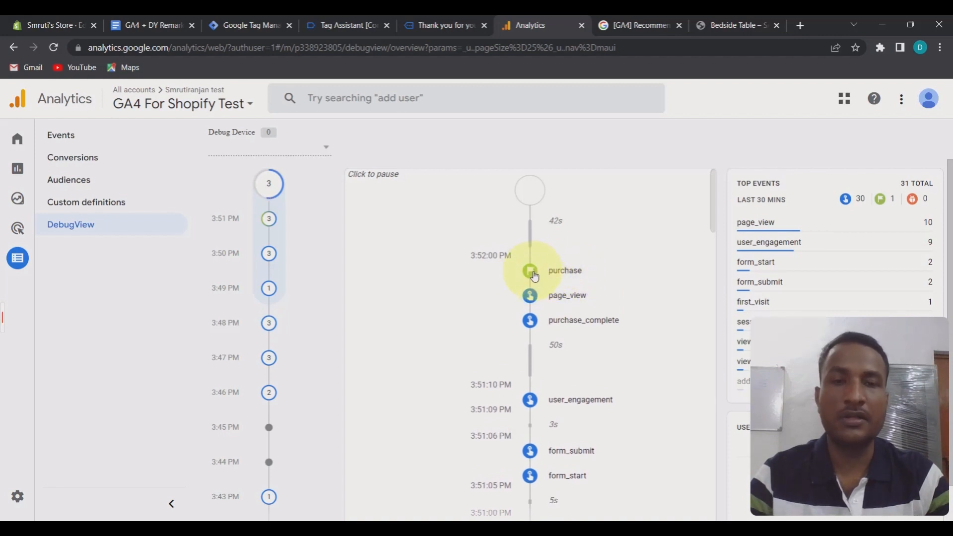
click(532, 273)
scroll(645, 411, down, 4)
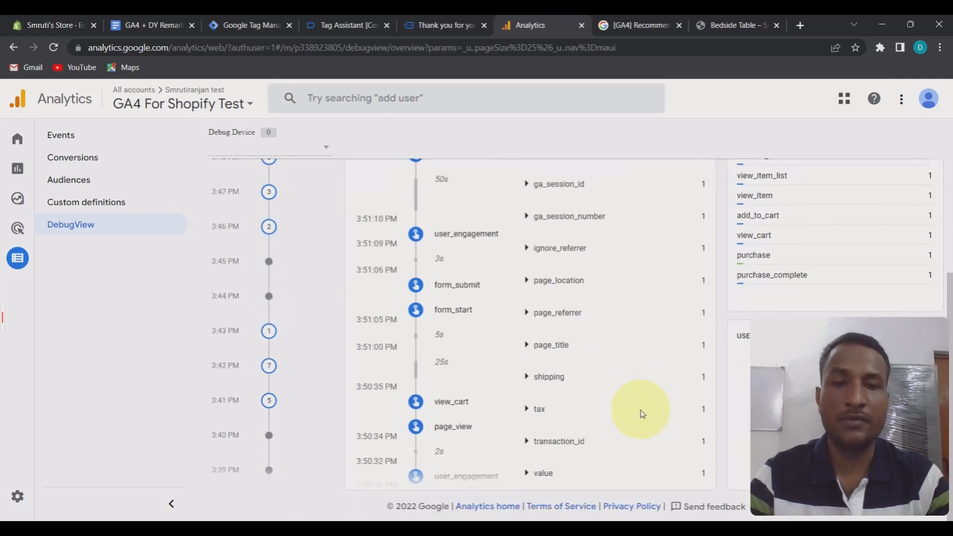
click(530, 378)
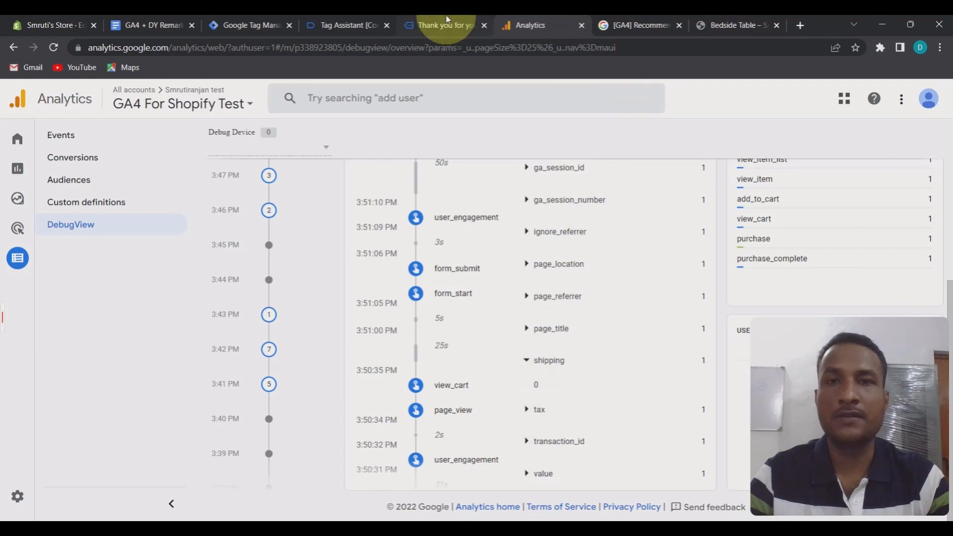
Compare the purchase event's shipping, tax, transaction_id and value parameters with the store's order confirmation page
click(440, 25)
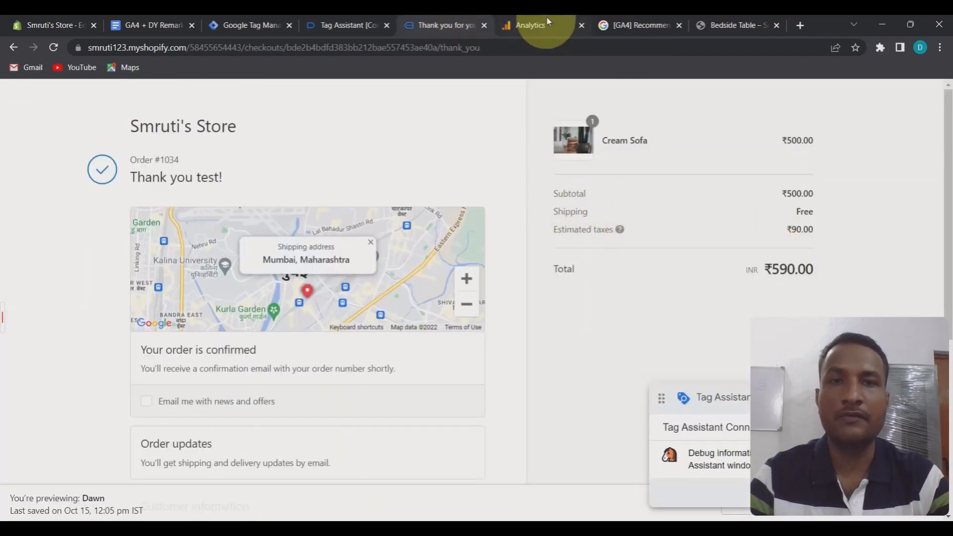
click(529, 25)
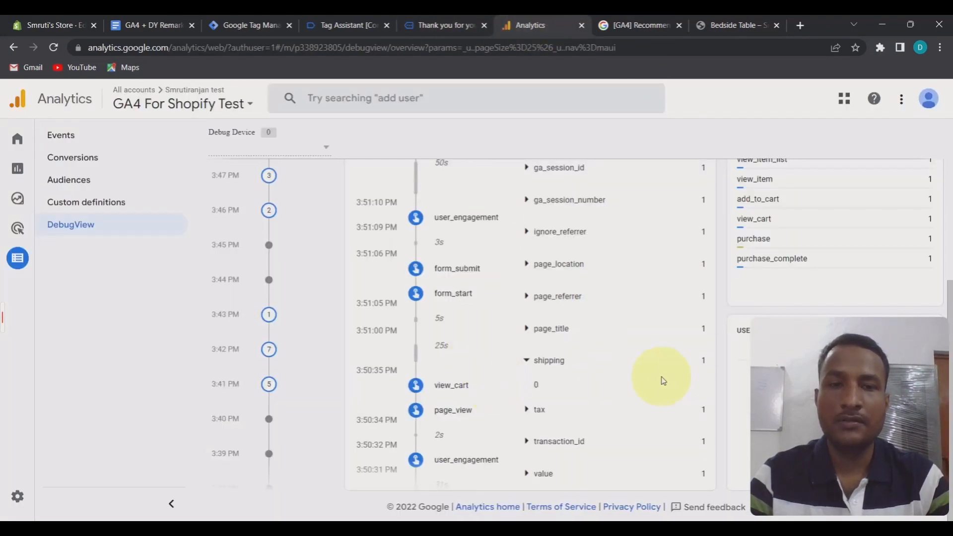
click(527, 411)
click(530, 449)
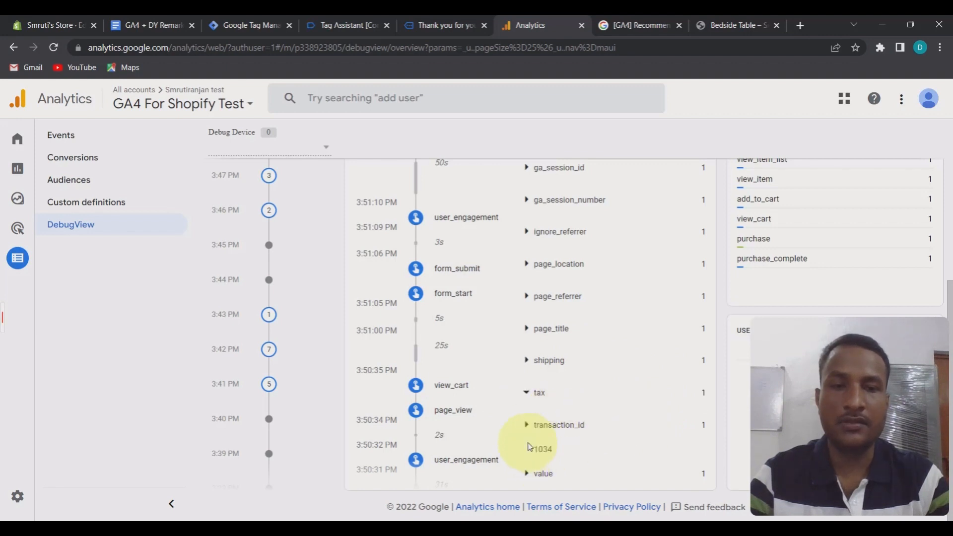
click(524, 476)
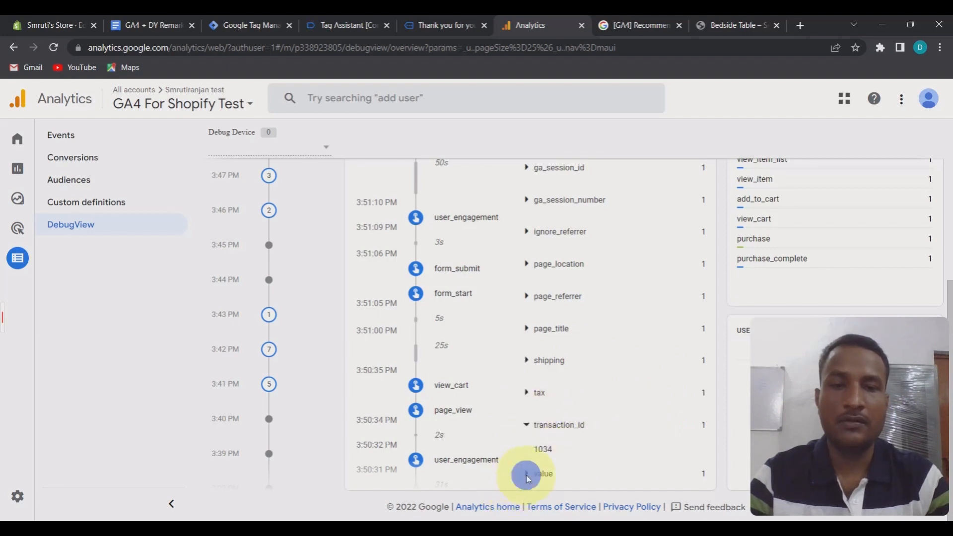
click(455, 28)
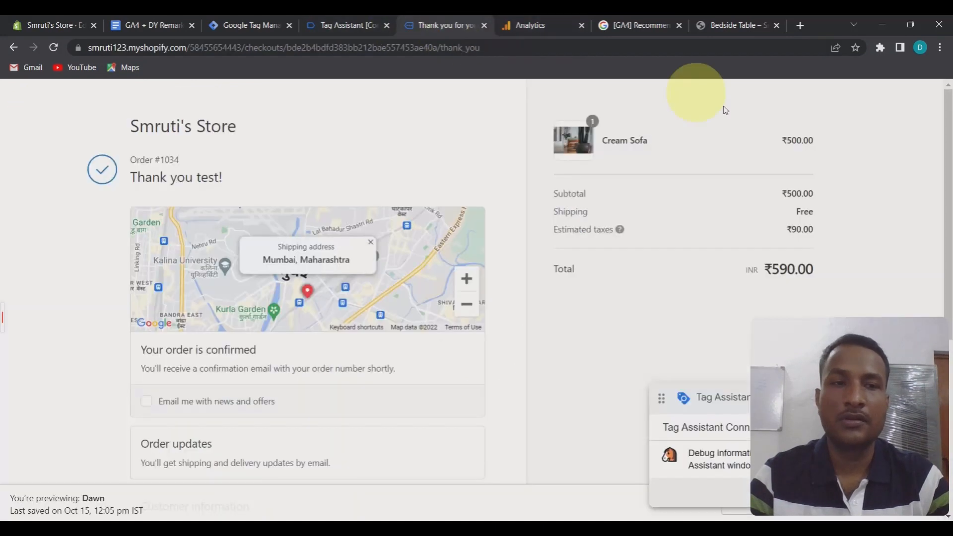
click(351, 22)
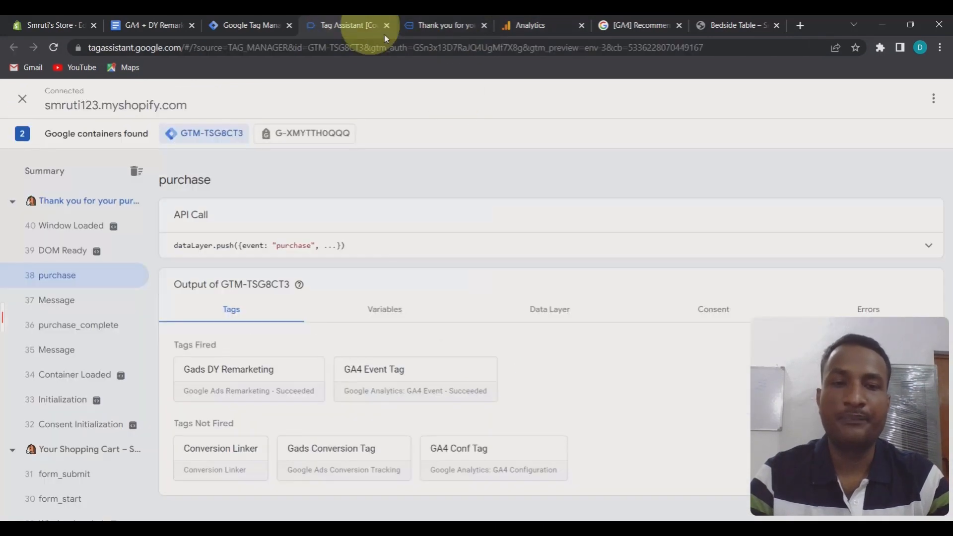
Examine the Cream Sofa item details of the purchase event in Analytics DebugView and close the event
click(523, 23)
scroll(696, 263, up, 4)
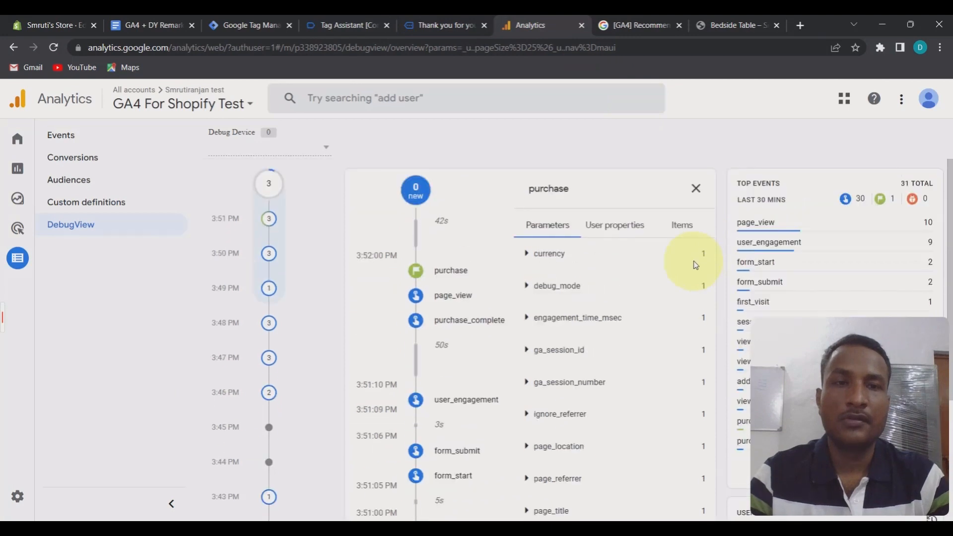
click(681, 233)
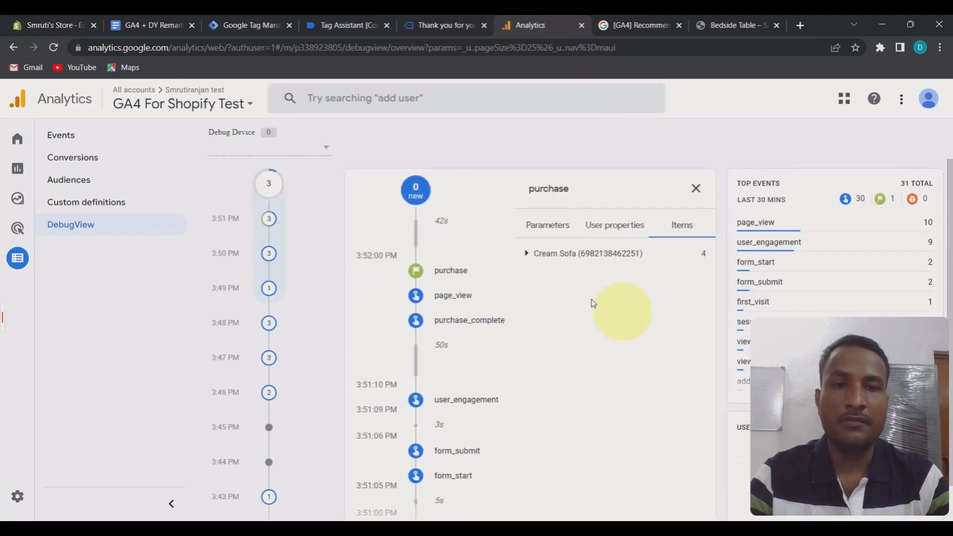
click(525, 255)
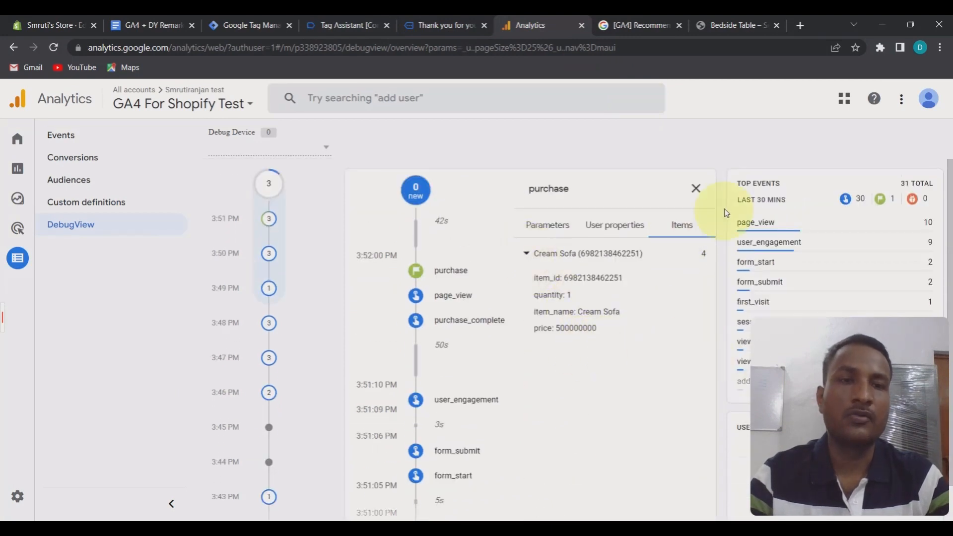
click(698, 191)
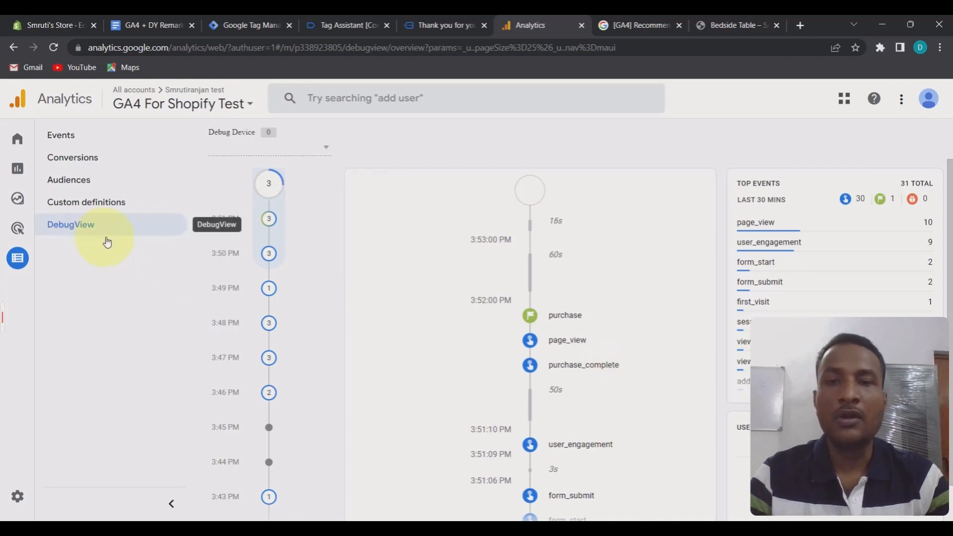
Review the existing events in Analytics and the custom event names in the GA4 + DY Remarketing document
click(66, 137)
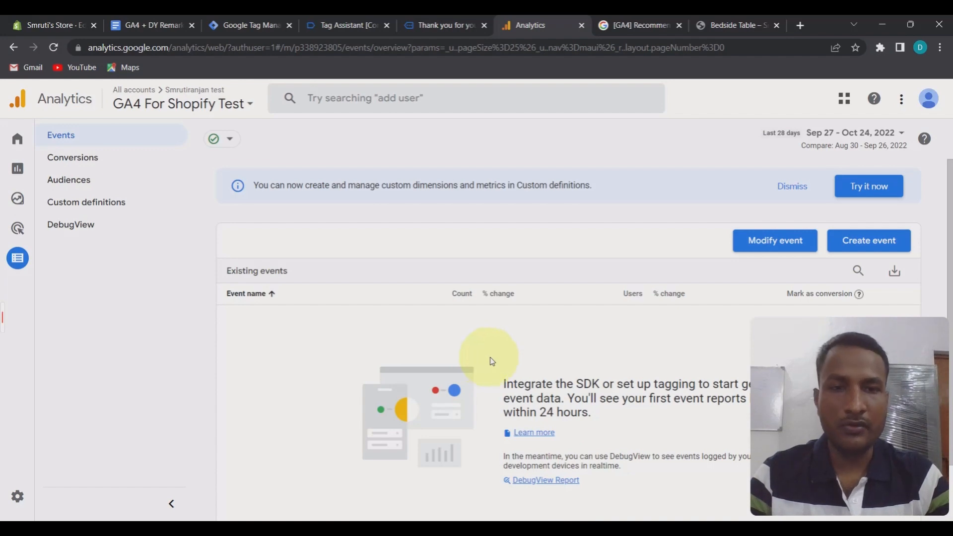
scroll(558, 369, down, 2)
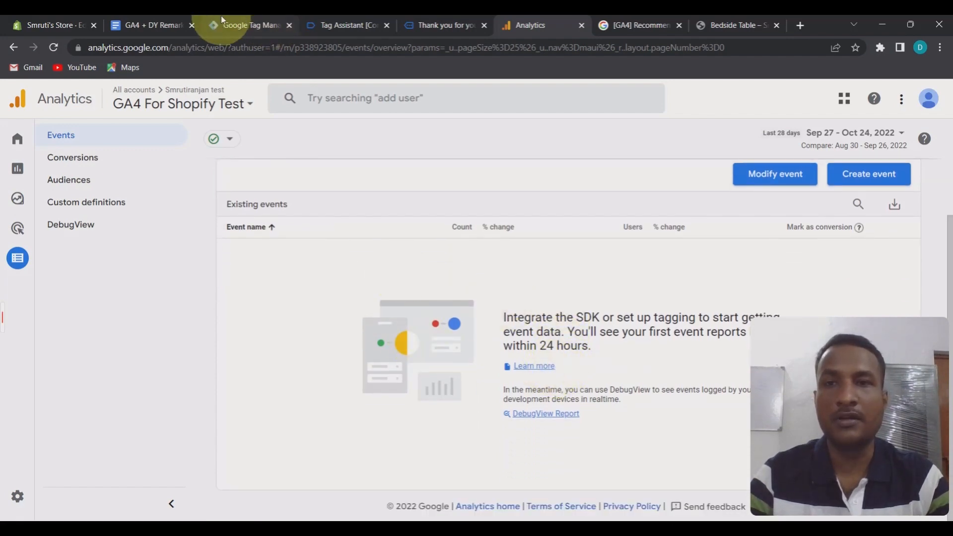
click(139, 24)
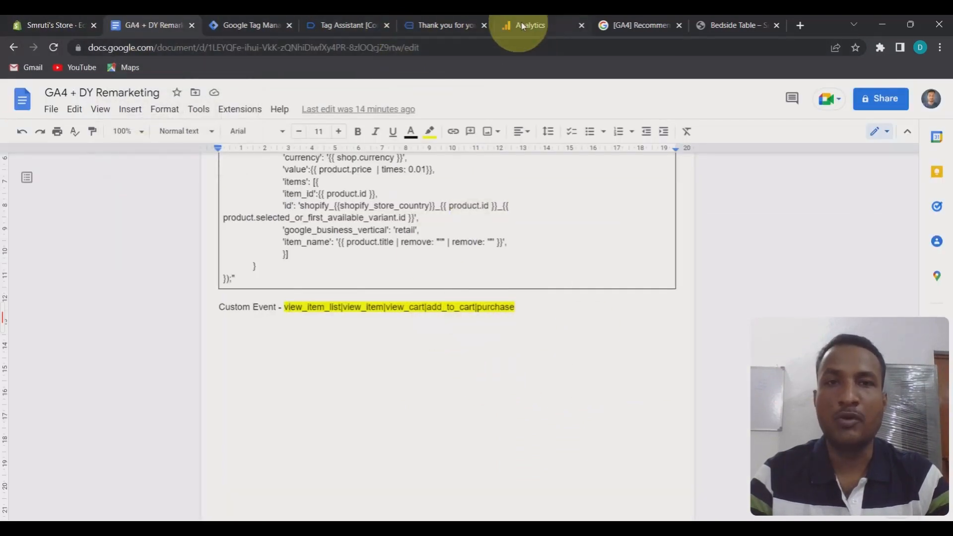
click(546, 27)
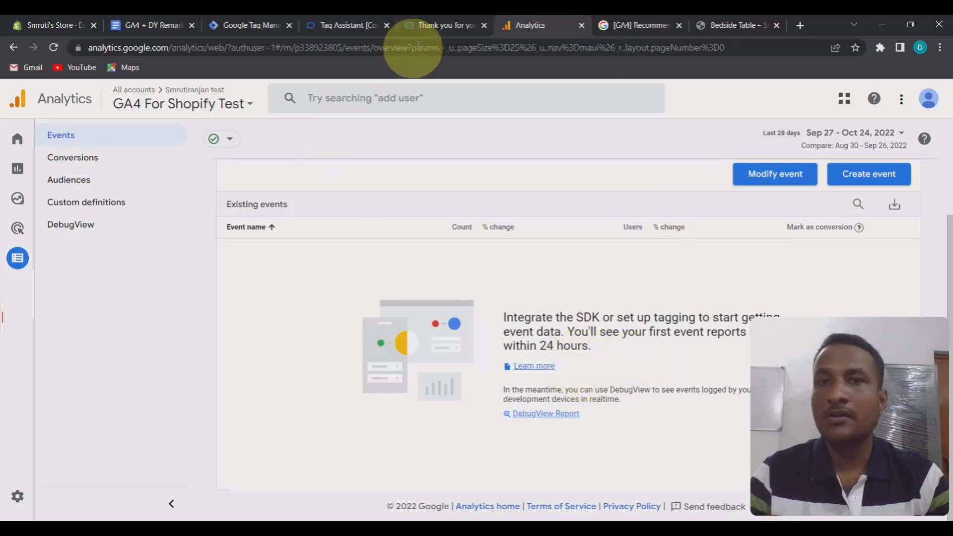
Close the store's order confirmation page and the Tag Assistant page
click(459, 25)
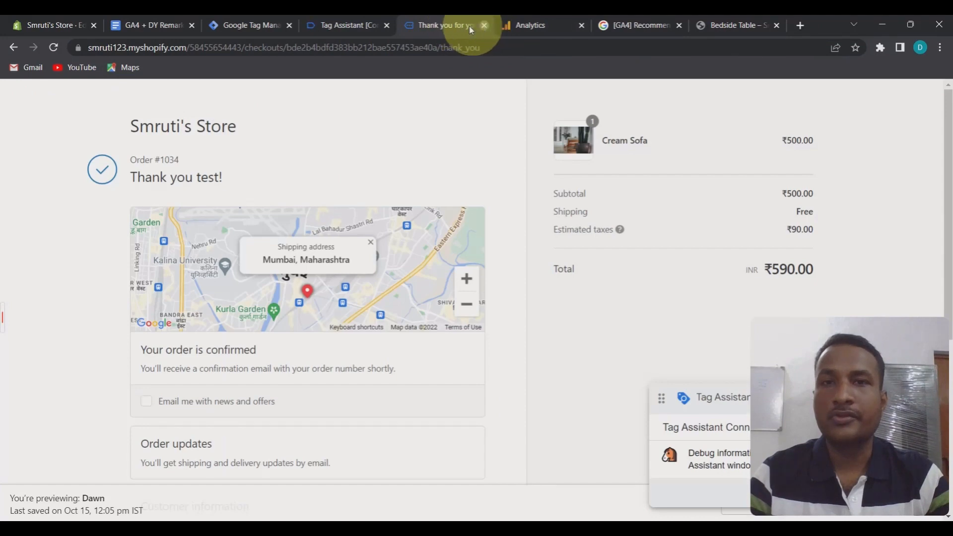
click(485, 25)
click(387, 25)
Switch to Google Tag Manager, publish the workspace changes without a version name or description, and return to the workspace overview
click(278, 25)
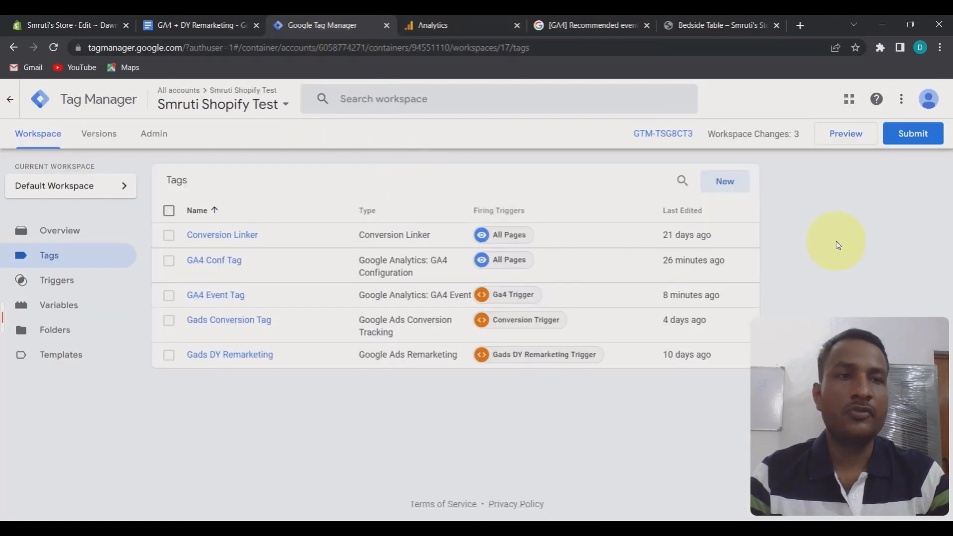
click(912, 139)
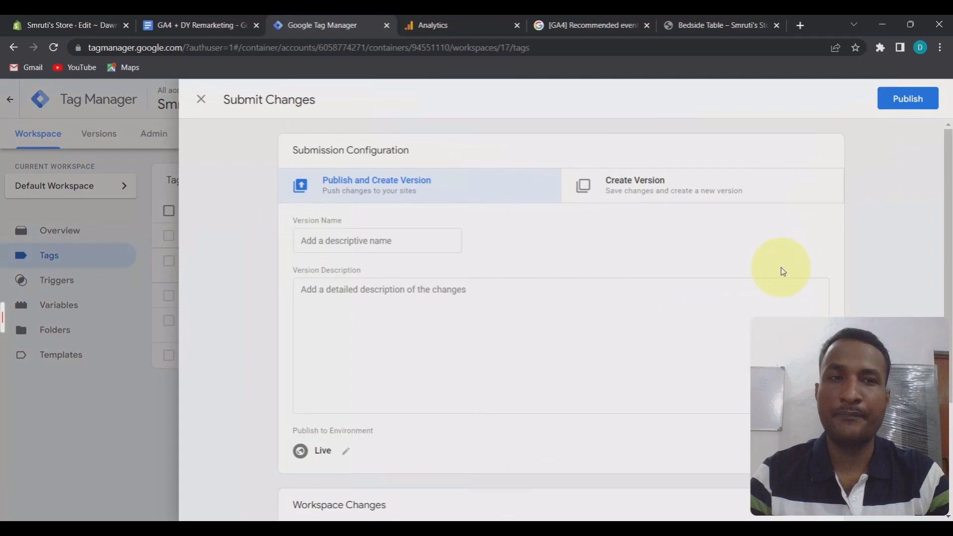
click(908, 100)
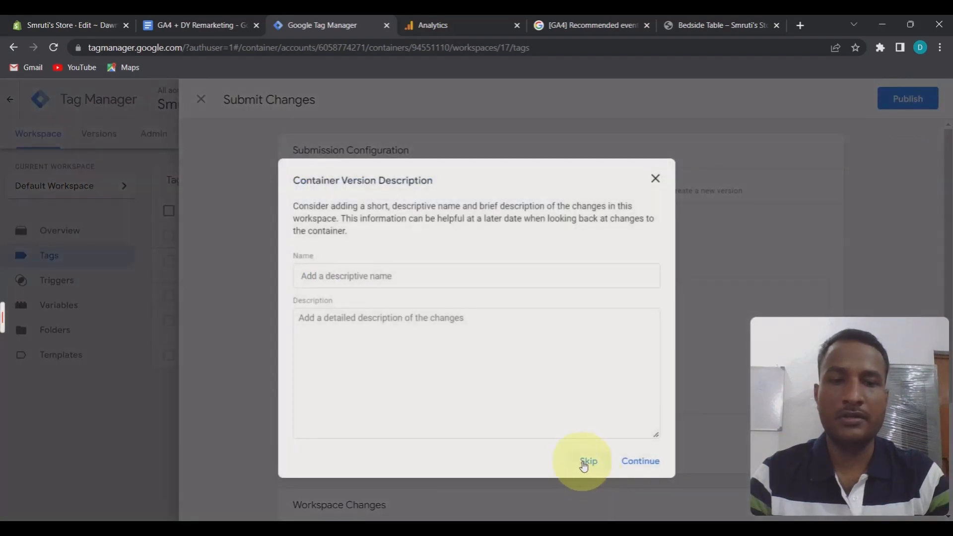
click(588, 462)
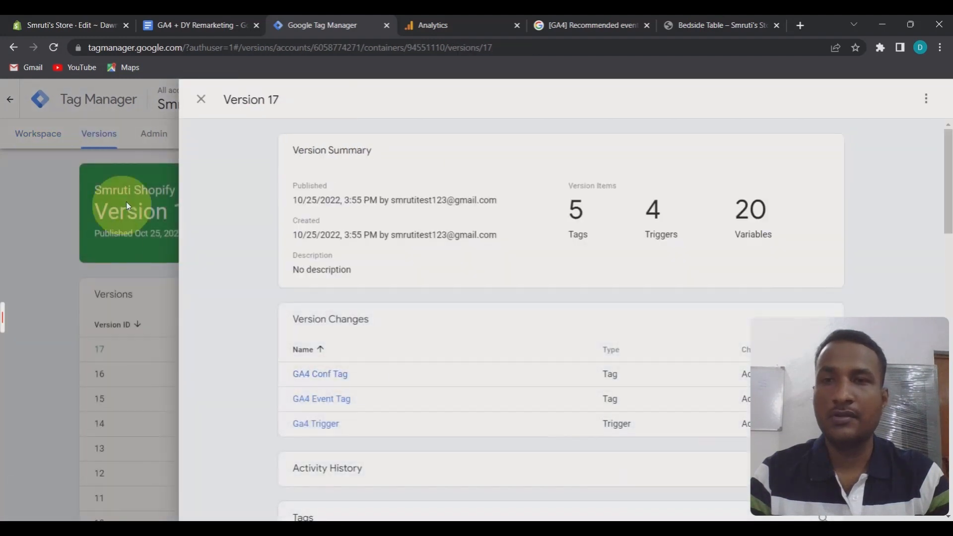
click(201, 101)
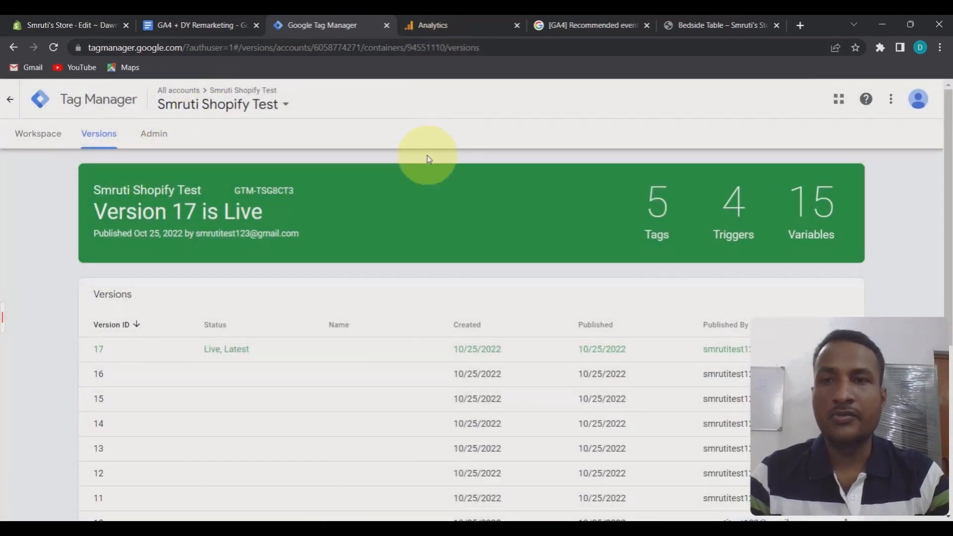
click(40, 141)
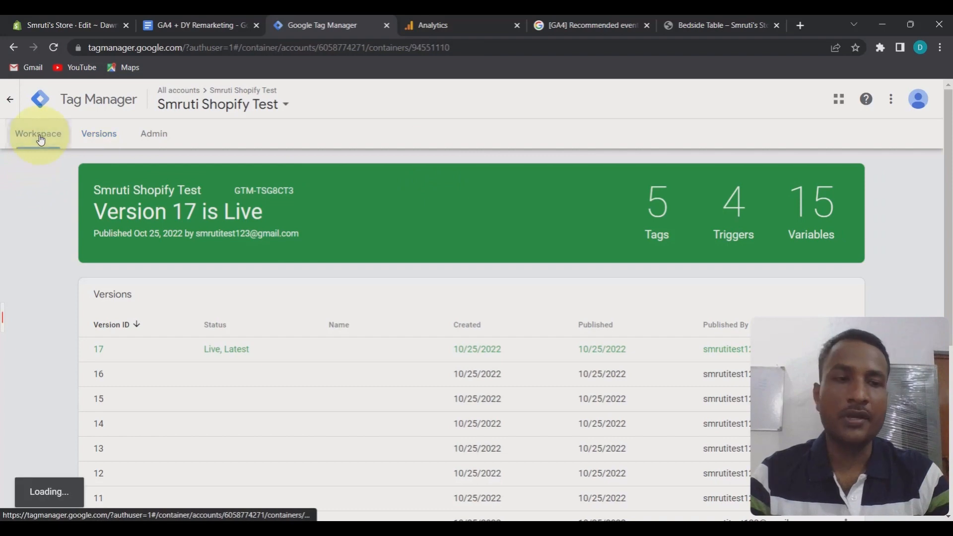
drag(826, 409, 477, 291)
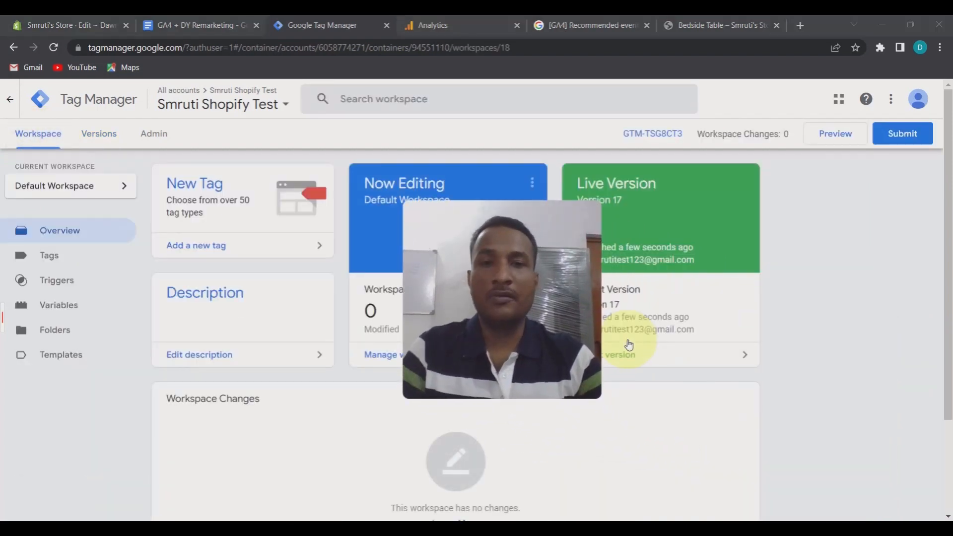